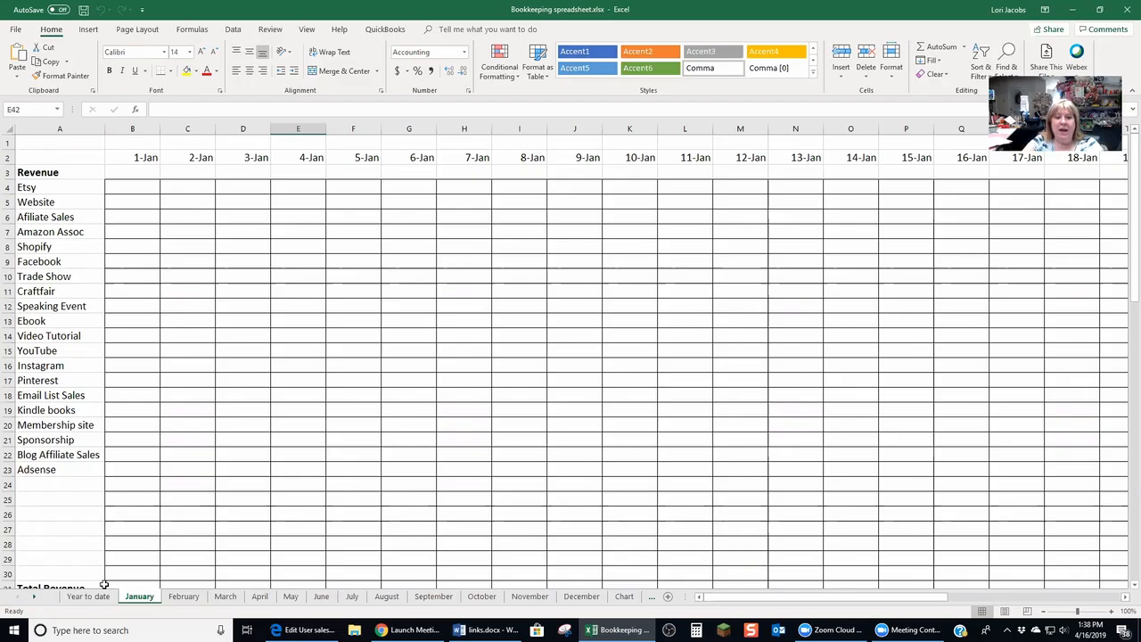
Browse the monthly worksheet tabs from February through August, then return to January and open the April sheet
{"action": "left_click", "coordinate": [182, 597]}
{"action": "left_click", "coordinate": [225, 598]}
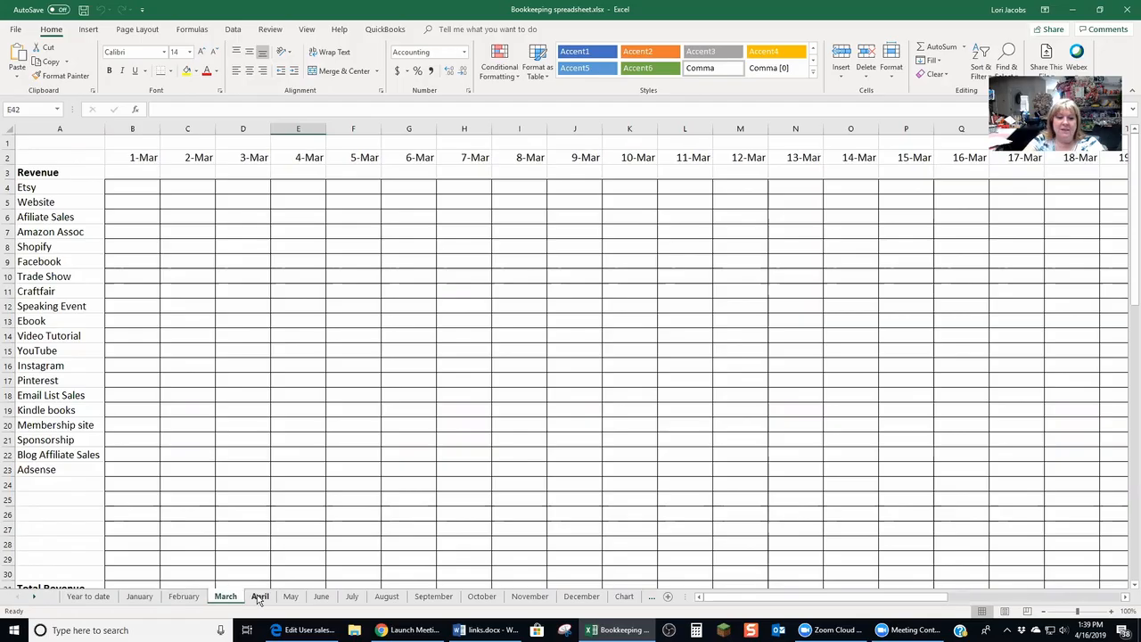
{"action": "left_click", "coordinate": [258, 597]}
{"action": "left_click", "coordinate": [290, 597]}
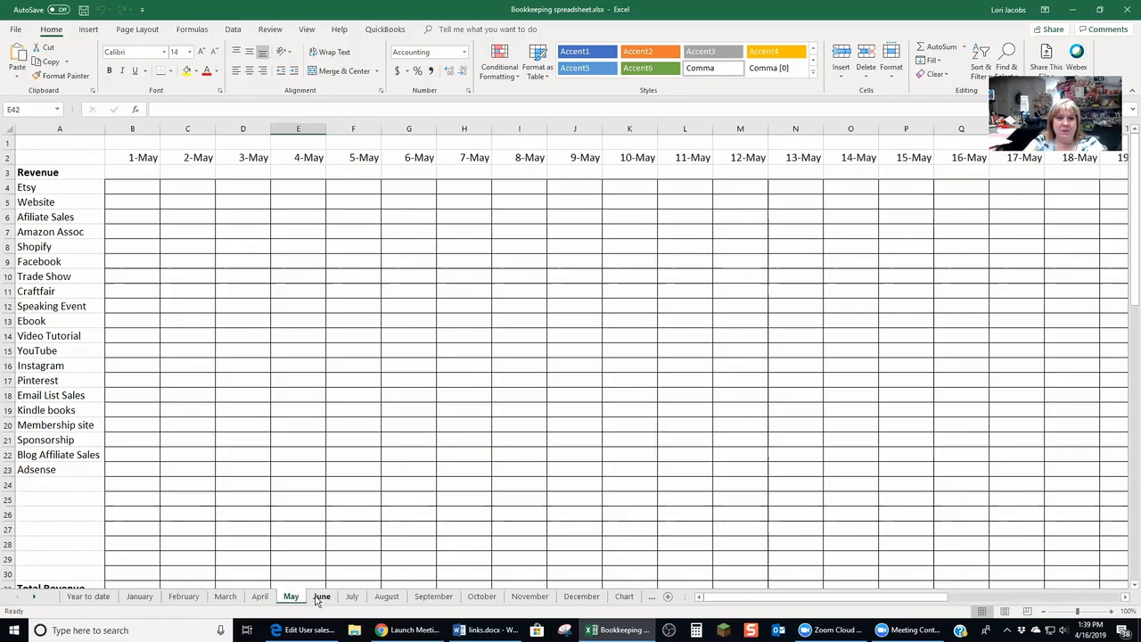
{"action": "left_click", "coordinate": [321, 597]}
{"action": "left_click", "coordinate": [352, 597]}
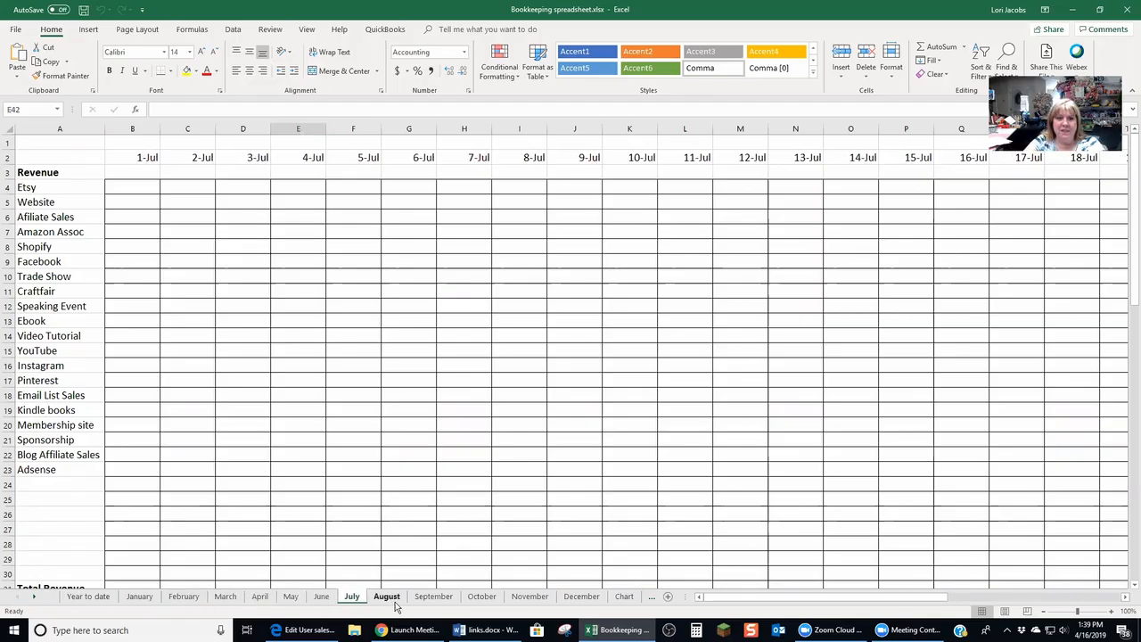
{"action": "left_click", "coordinate": [386, 597]}
{"action": "left_click_drag", "start_coordinate": [998, 599], "coordinate": [696, 608]}
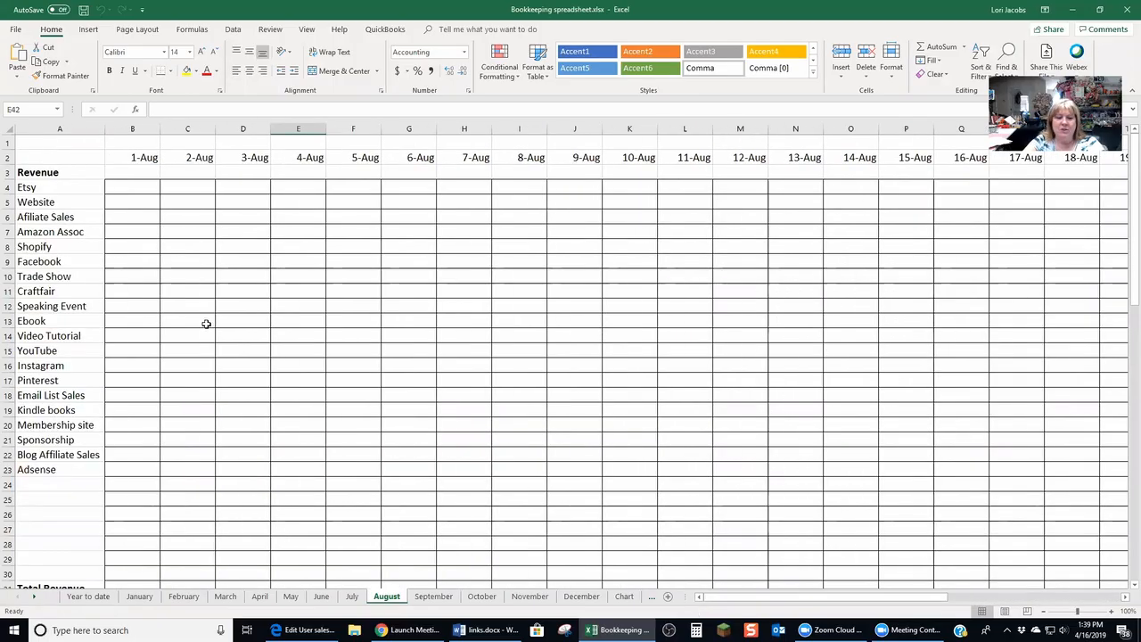
{"action": "left_click", "coordinate": [139, 596]}
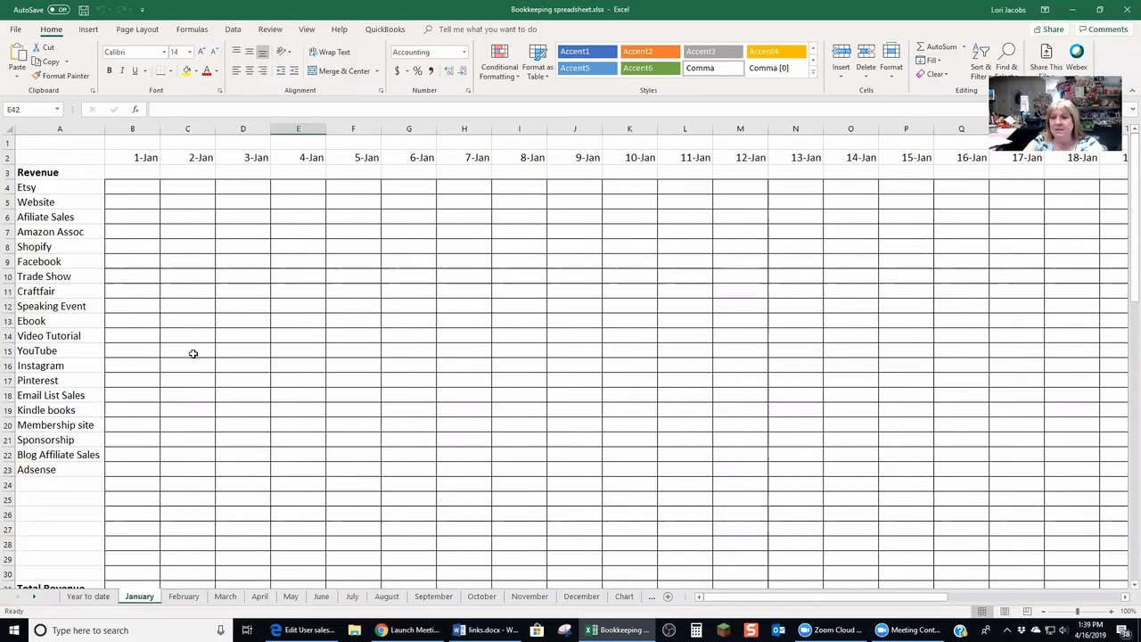
{"action": "left_click", "coordinate": [260, 596]}
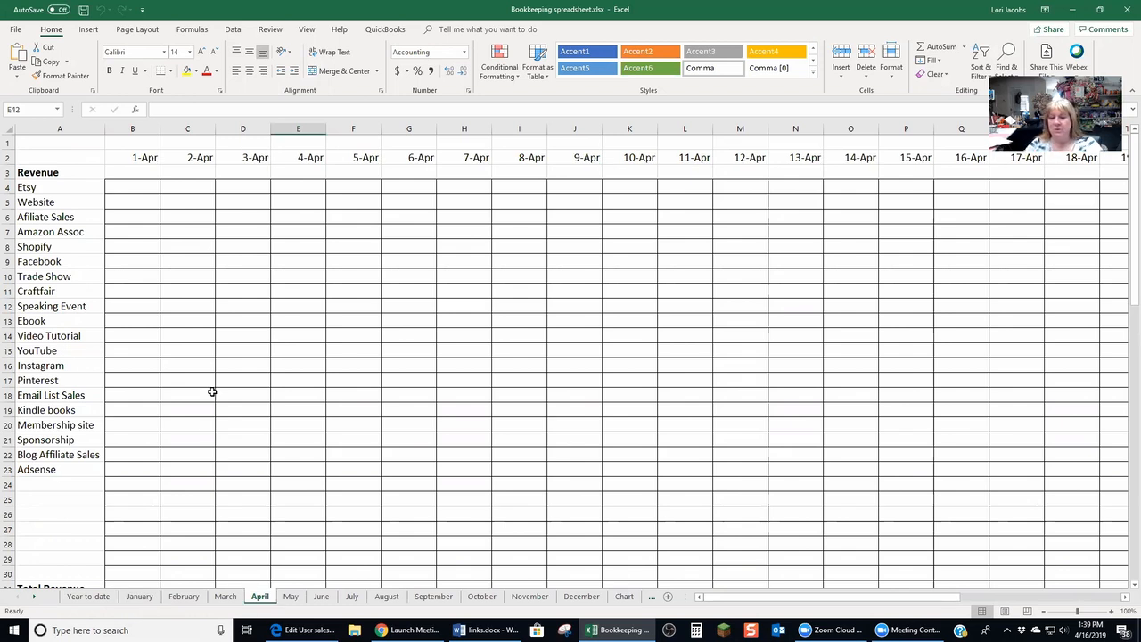
Step across the April sheet's daily date columns in the Etsy row to reach the Total column
{"action": "left_click", "coordinate": [125, 183]}
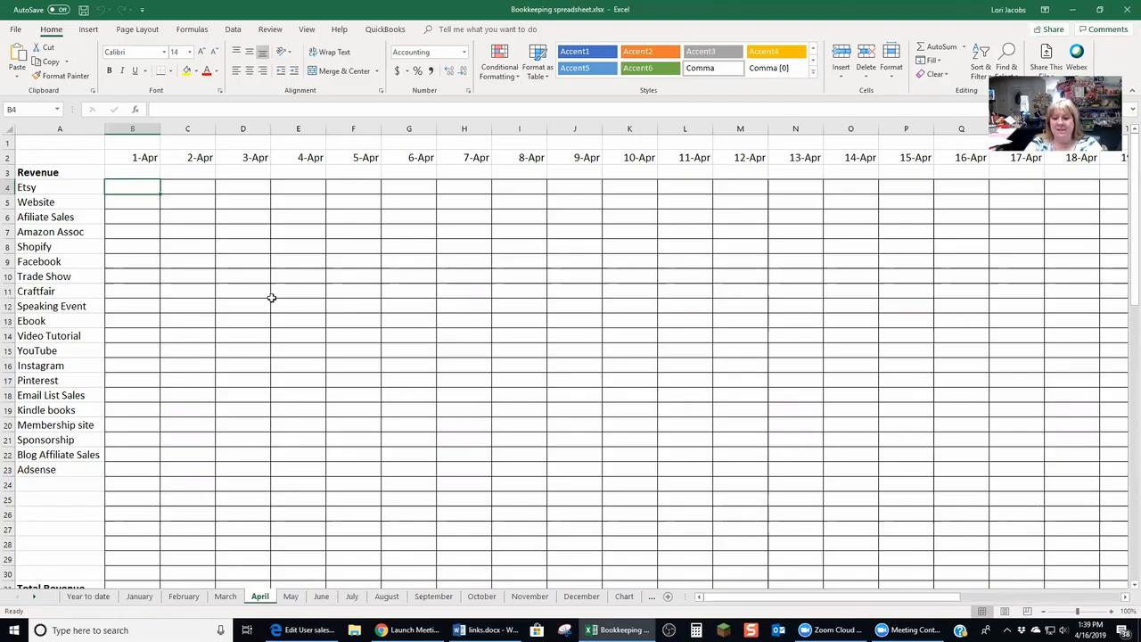
{"action": "key", "text": "Right"}
{"action": "key", "text": "Right"}
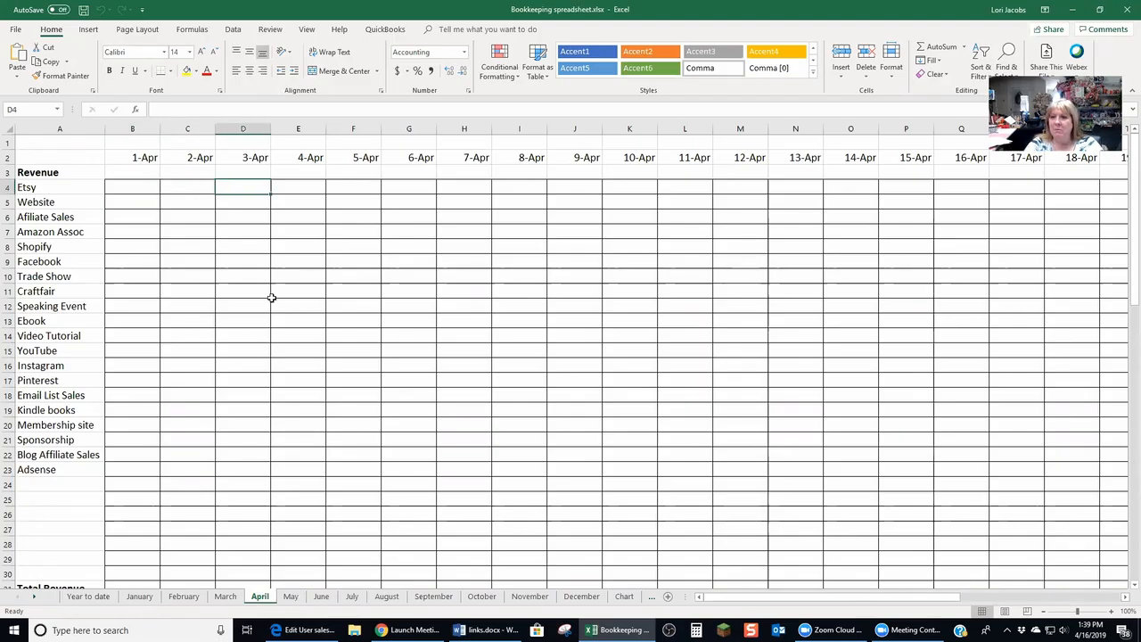
{"action": "key", "text": "Right"}
{"action": "key", "text": "Right"}
{"action": "key", "text": "Right"}
{"action": "key", "text": "Right"}
{"action": "key", "text": "Right"}
{"action": "key", "text": "Right"}
{"action": "key", "text": "Right"}
{"action": "key", "text": "Right"}
{"action": "key", "text": "Right"}
{"action": "key", "text": "Right"}
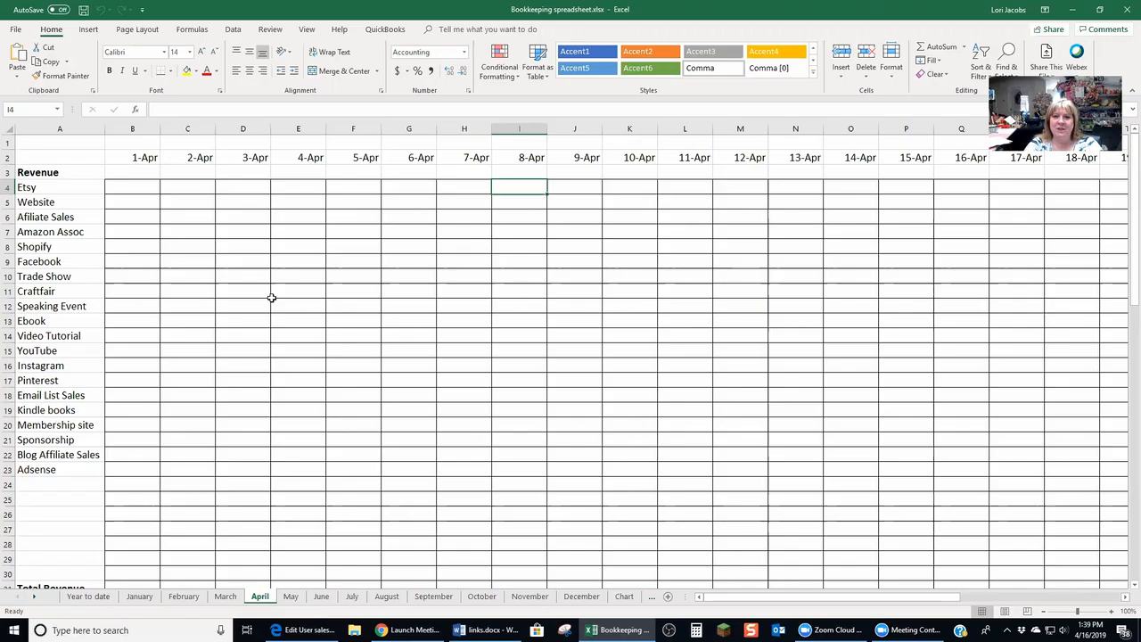
{"action": "key", "text": "Right"}
{"action": "key", "text": "Right"}
{"action": "key", "text": "Right"}
{"action": "key", "text": "Right"}
{"action": "key", "text": "Right"}
{"action": "key", "text": "Right"}
{"action": "key", "text": "Right"}
{"action": "key", "text": "Right"}
{"action": "key", "text": "Right"}
{"action": "key", "text": "Right"}
{"action": "key", "text": "Right"}
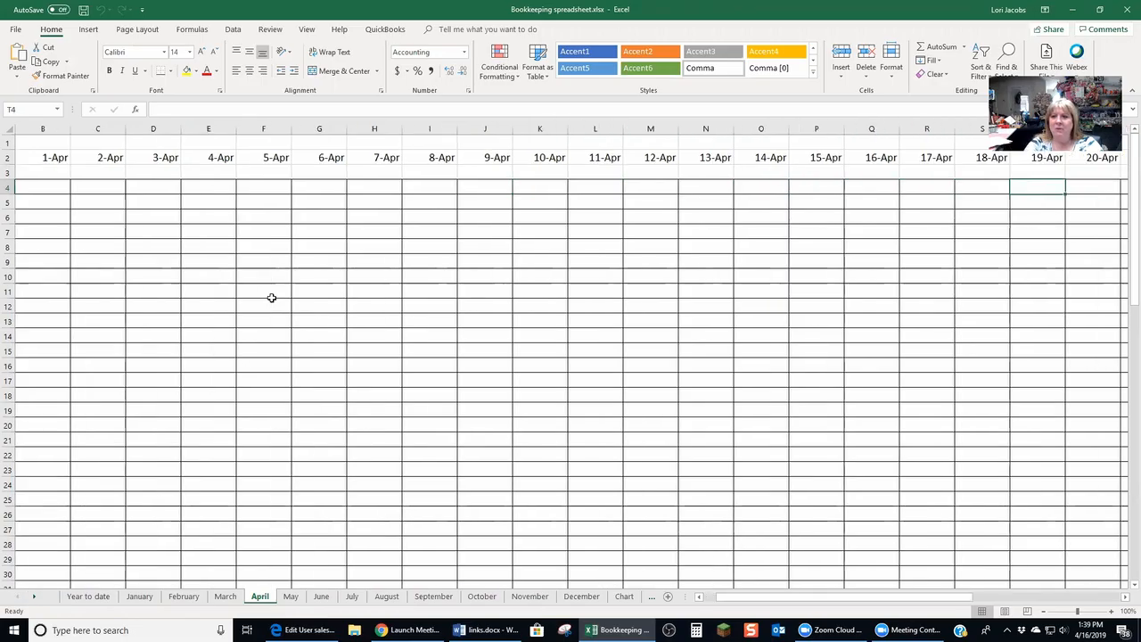
{"action": "key", "text": "Right"}
{"action": "key", "text": "Right"}
{"action": "key", "text": "Right"}
{"action": "key", "text": "Right"}
{"action": "key", "text": "Right"}
{"action": "key", "text": "Right"}
{"action": "key", "text": "Right"}
{"action": "key", "text": "Right"}
{"action": "key", "text": "Right"}
{"action": "key", "text": "Right"}
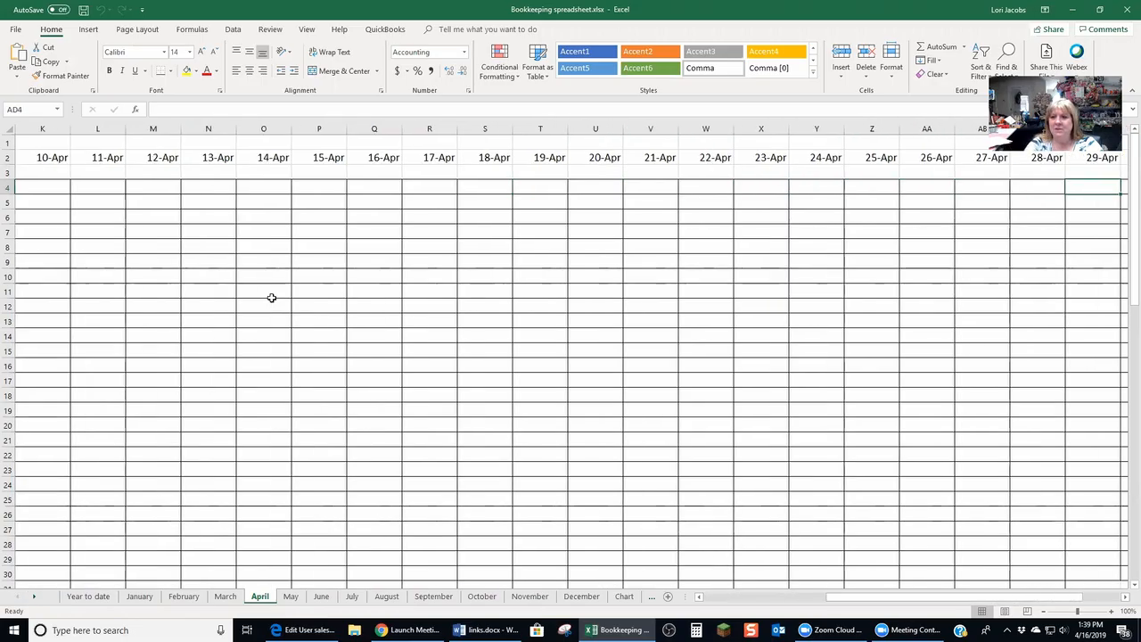
{"action": "key", "text": "Right"}
{"action": "key", "text": "Right"}
{"action": "key", "text": "Right"}
{"action": "key", "text": "Left"}
{"action": "key", "text": "Left"}
{"action": "key", "text": "Left"}
{"action": "key", "text": "Left"}
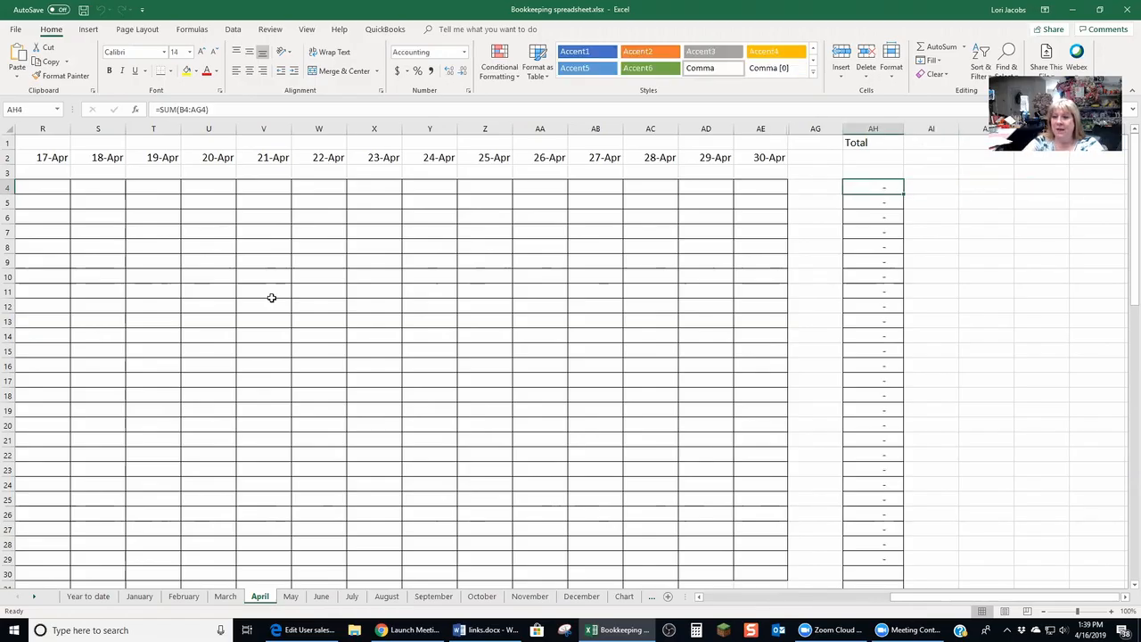
{"action": "left_click_drag", "start_coordinate": [930, 600], "coordinate": [598, 577]}
{"action": "scroll", "coordinate": [295, 463], "scroll_direction": "down", "scroll_amount": 5}
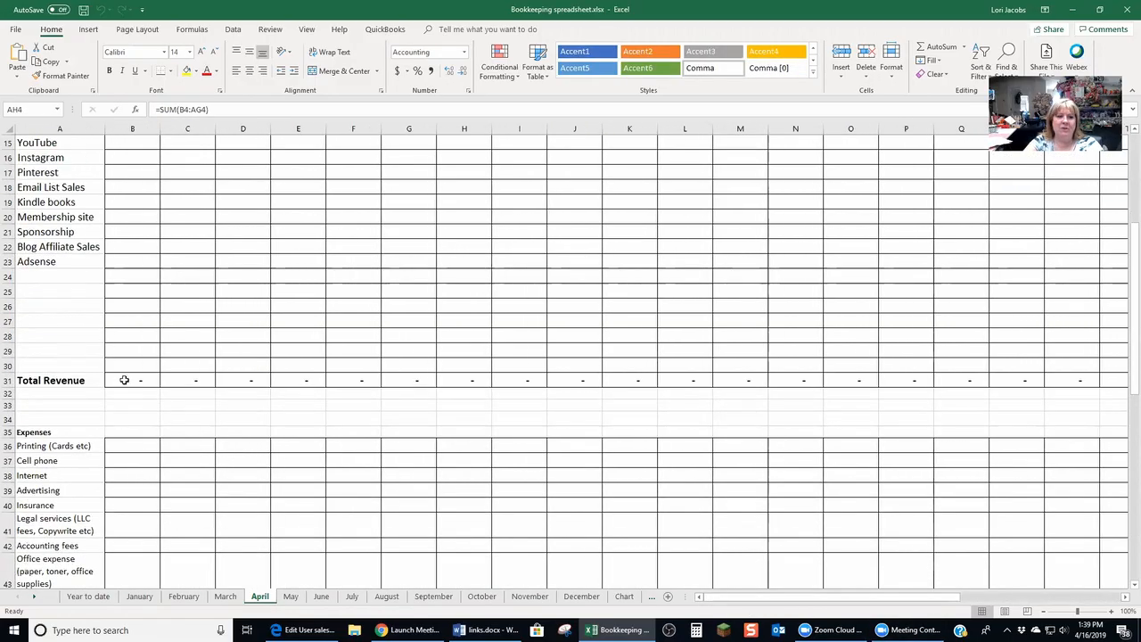
Inspect the Total Revenue formulas in row 31 across the first daily columns
{"action": "left_click", "coordinate": [125, 380]}
{"action": "left_click", "coordinate": [186, 379]}
{"action": "left_click", "coordinate": [239, 381]}
{"action": "left_click", "coordinate": [293, 381]}
{"action": "left_click", "coordinate": [366, 381]}
{"action": "left_click", "coordinate": [412, 379]}
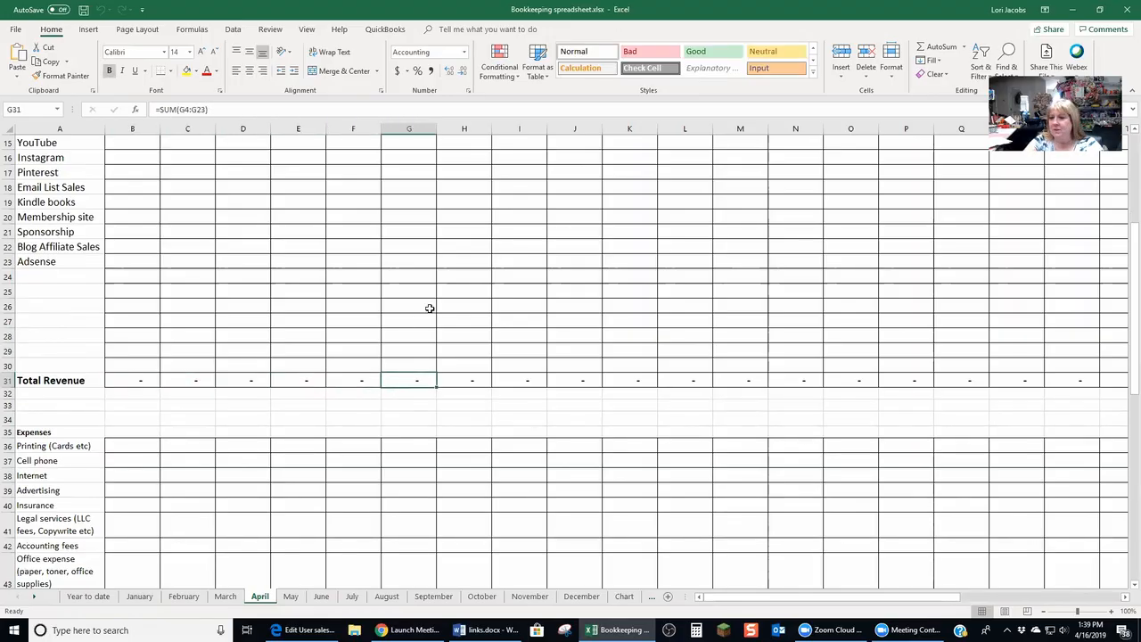
{"action": "scroll", "coordinate": [380, 420], "scroll_direction": "down", "scroll_amount": 2}
{"action": "scroll", "coordinate": [380, 420], "scroll_direction": "up", "scroll_amount": 7}
{"action": "scroll", "coordinate": [380, 420], "scroll_direction": "down", "scroll_amount": 10}
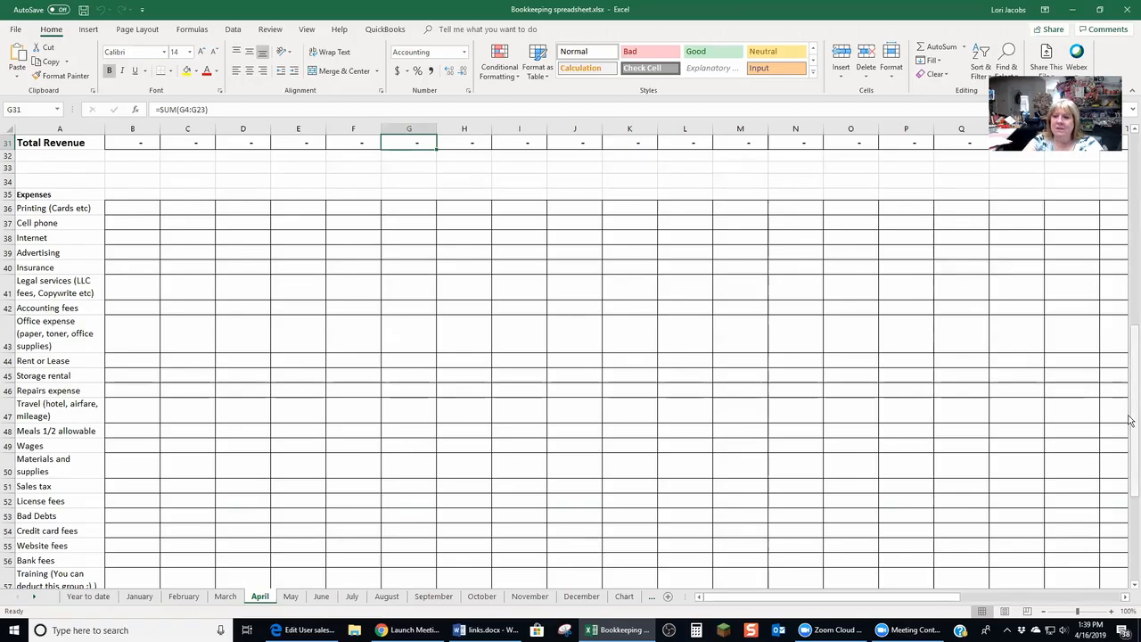
{"action": "left_click", "coordinate": [1132, 145]}
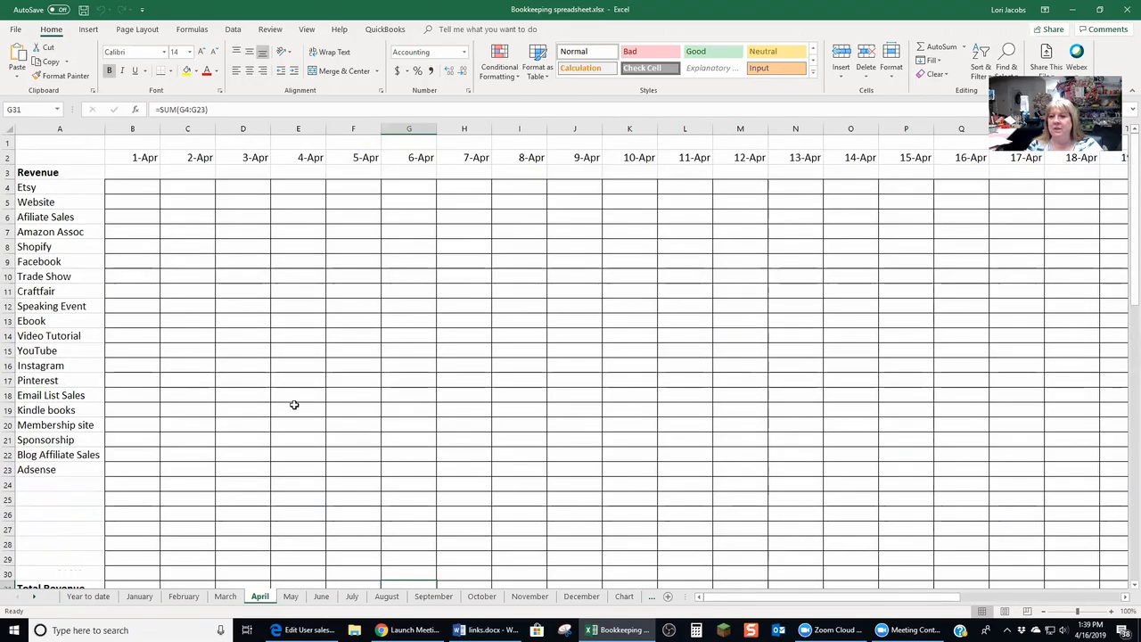
Step down the revenue category labels in column A from Etsy to Adsense
{"action": "left_click", "coordinate": [51, 187]}
{"action": "key", "text": "Down"}
{"action": "key", "text": "Down"}
{"action": "key", "text": "Down"}
{"action": "key", "text": "Down"}
{"action": "key", "text": "Down"}
{"action": "key", "text": "Down"}
{"action": "key", "text": "Down"}
{"action": "key", "text": "Down"}
{"action": "key", "text": "Down"}
{"action": "key", "text": "Down"}
{"action": "key", "text": "Down"}
{"action": "key", "text": "Down"}
{"action": "key", "text": "Down"}
{"action": "key", "text": "Down"}
{"action": "key", "text": "Down"}
{"action": "key", "text": "Down"}
{"action": "key", "text": "Down"}
{"action": "key", "text": "Down"}
{"action": "key", "text": "Down"}
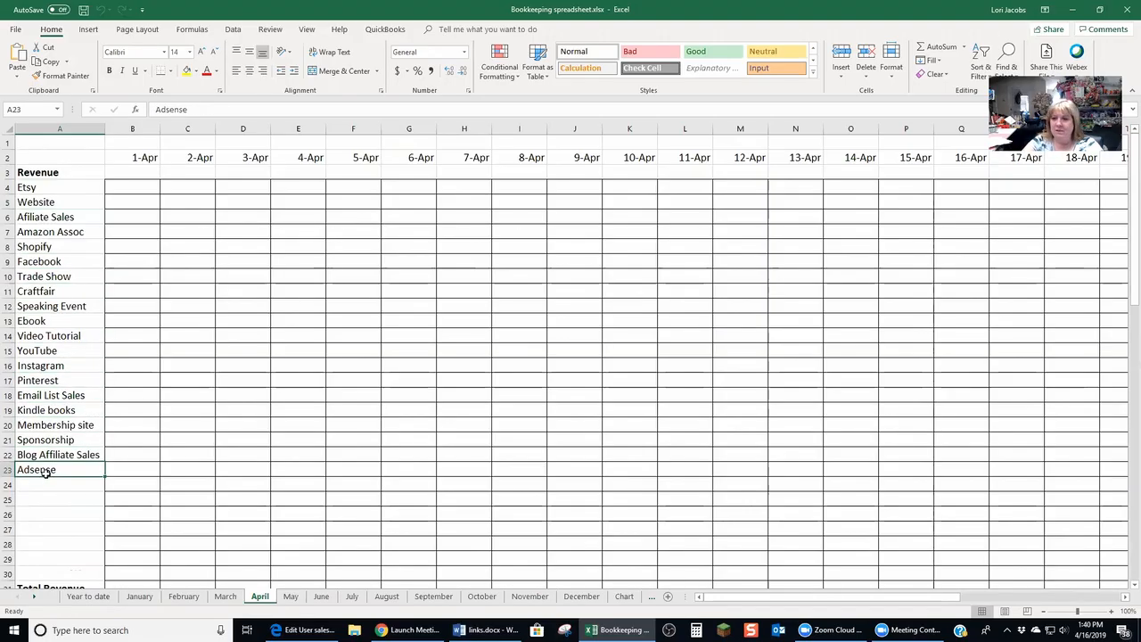
{"action": "left_click", "coordinate": [40, 190]}
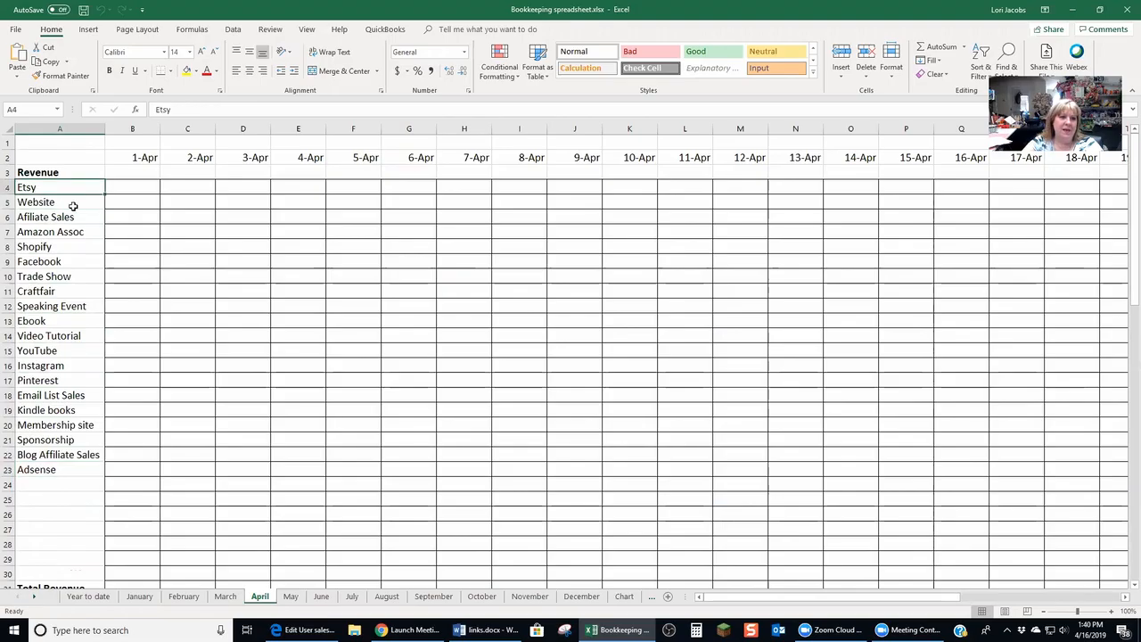
Go through the revenue categories one by one from Website to Video Tutorial
{"action": "left_click", "coordinate": [73, 204]}
{"action": "left_click", "coordinate": [74, 219]}
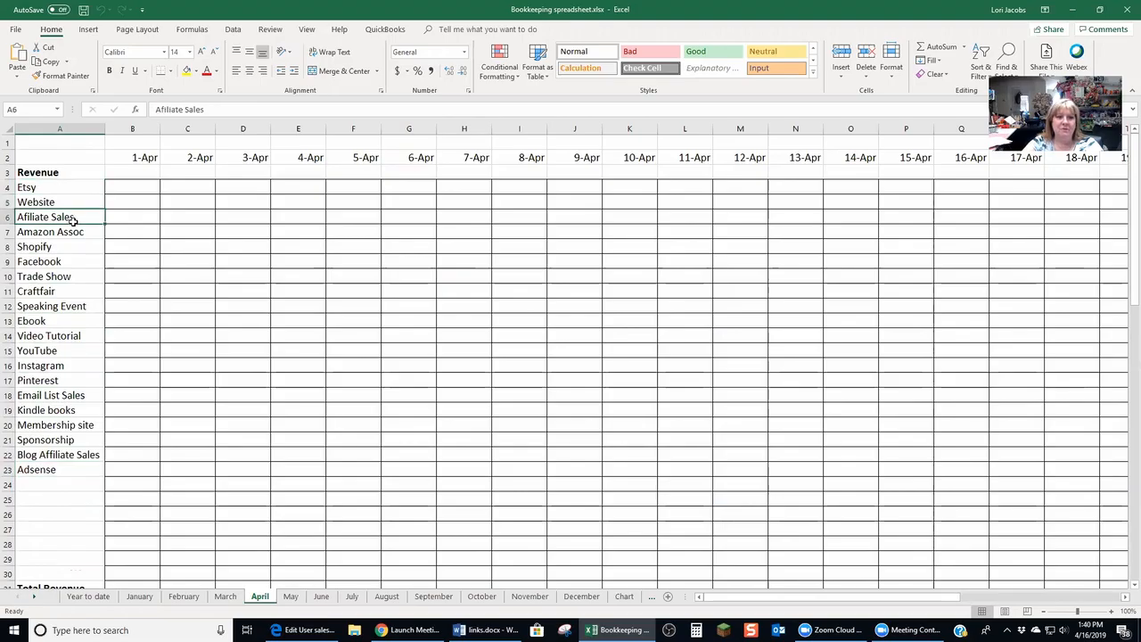
{"action": "left_click", "coordinate": [64, 235]}
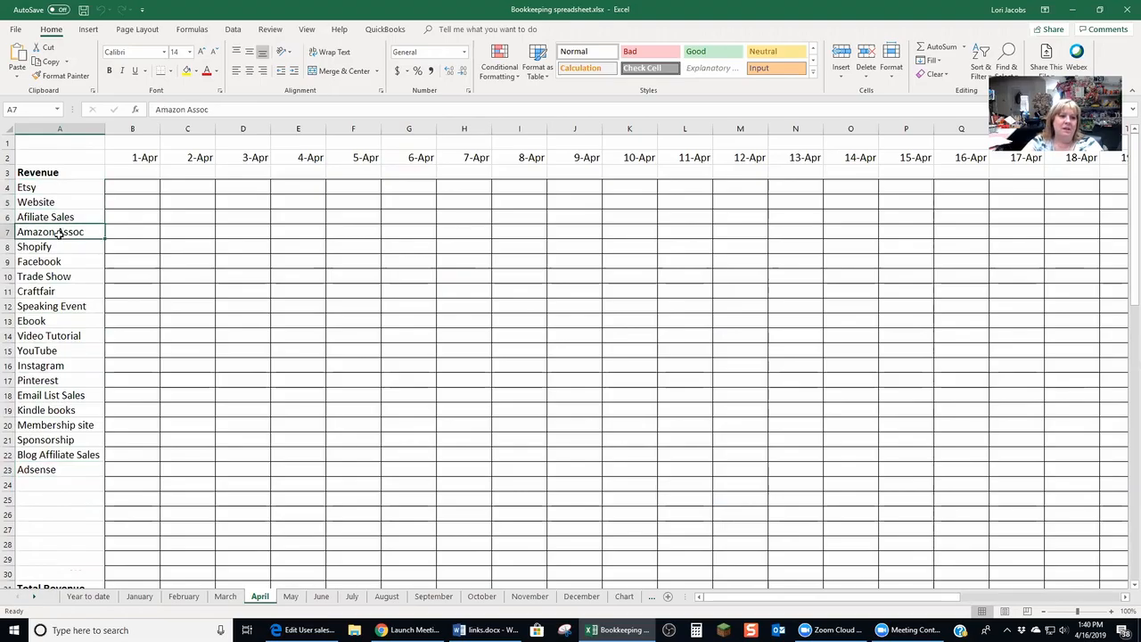
{"action": "left_click", "coordinate": [43, 247]}
{"action": "left_click", "coordinate": [65, 262]}
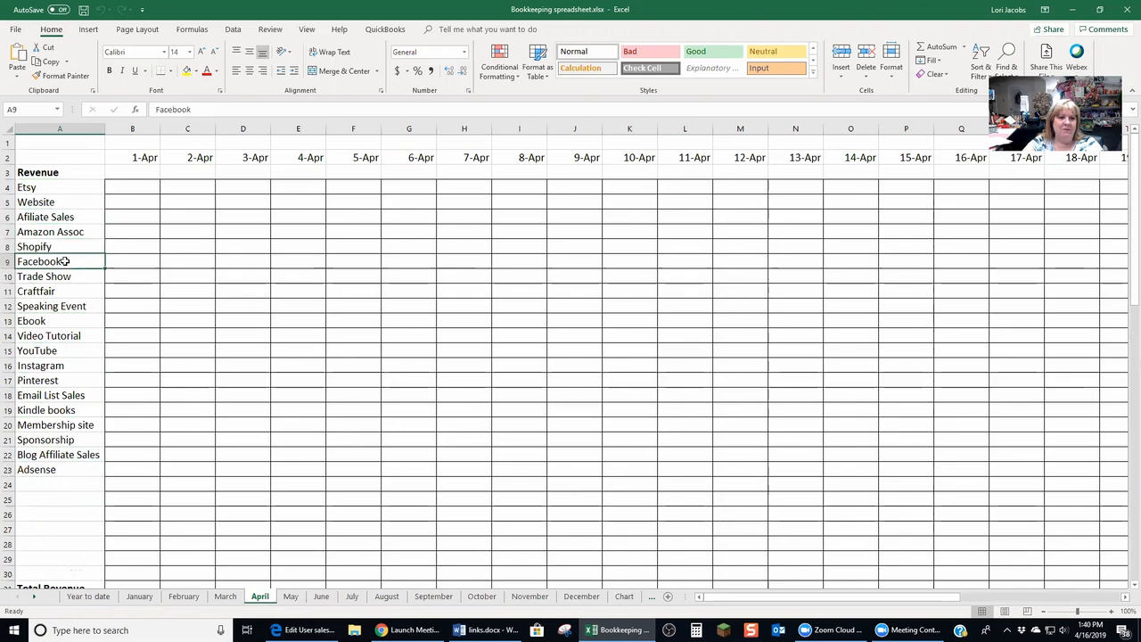
{"action": "scroll", "coordinate": [66, 285], "scroll_direction": "down", "scroll_amount": 3}
{"action": "left_click", "coordinate": [45, 158]}
{"action": "left_click", "coordinate": [44, 173]}
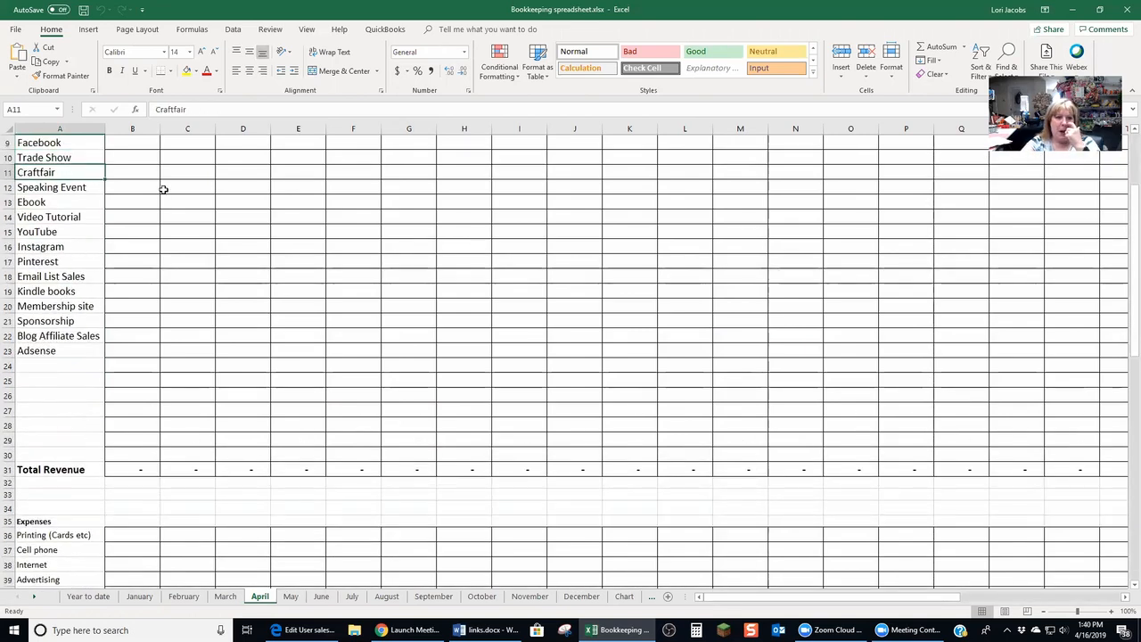
{"action": "left_click", "coordinate": [75, 204]}
{"action": "left_click", "coordinate": [76, 217]}
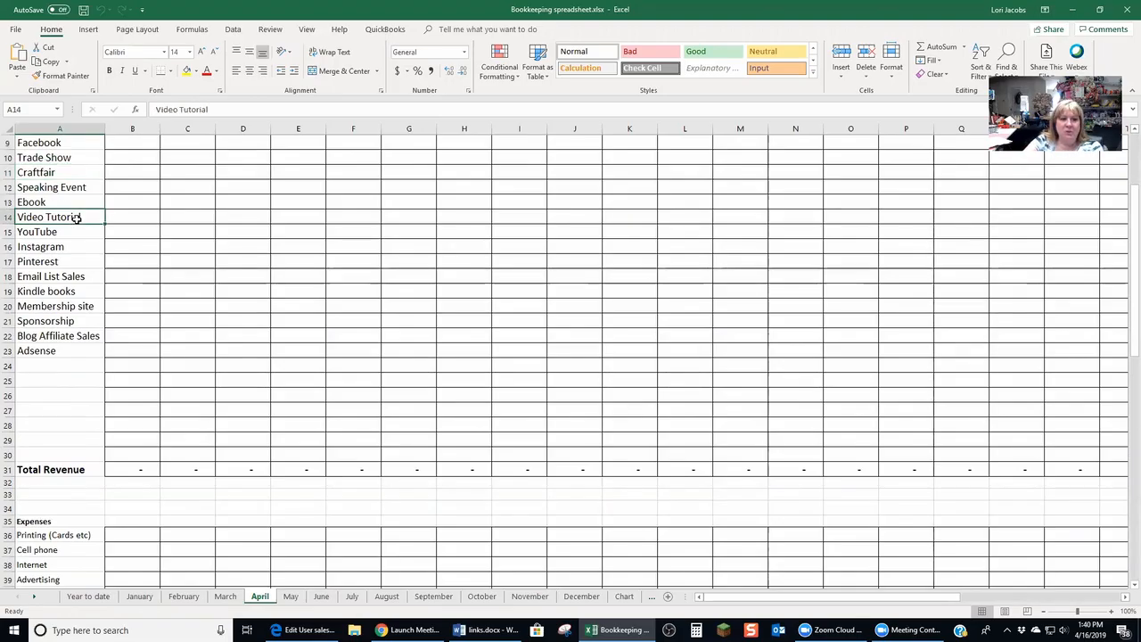
{"action": "scroll", "coordinate": [59, 377], "scroll_direction": "down", "scroll_amount": 4}
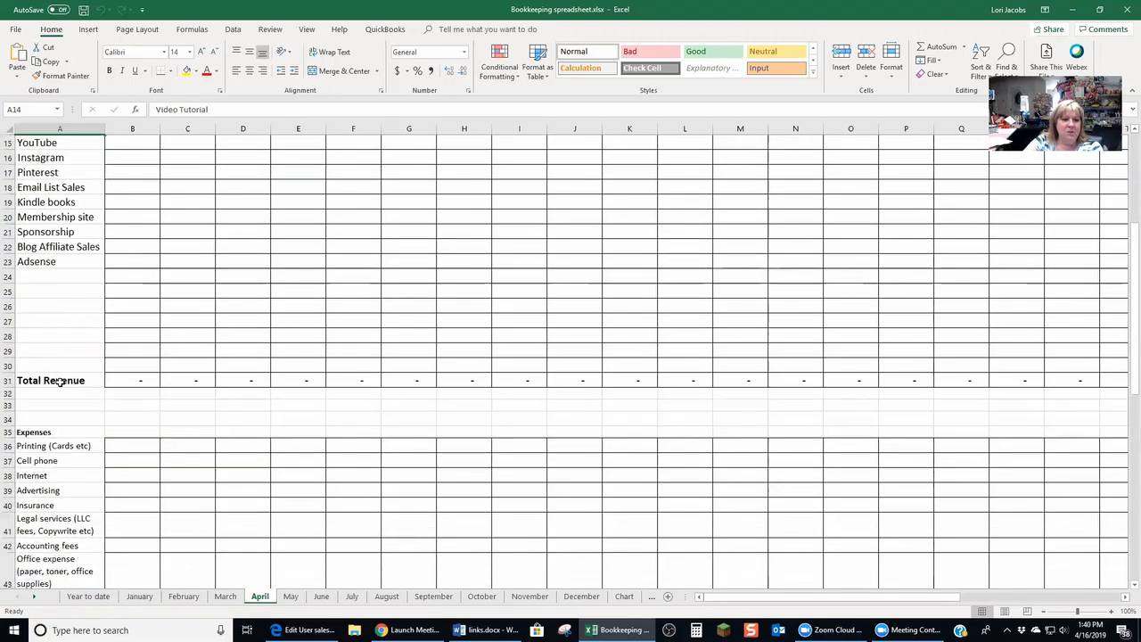
Move down the Expenses section and step through the expense category labels from Printing (Cards etc)
{"action": "left_click_drag", "start_coordinate": [1129, 270], "coordinate": [1129, 374]}
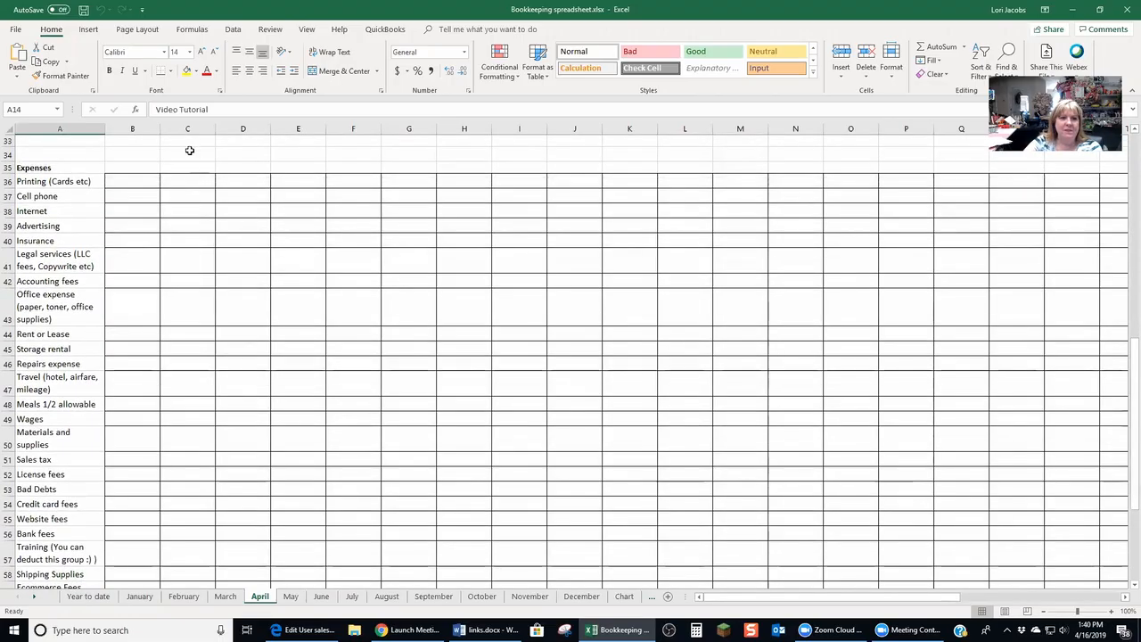
{"action": "left_click", "coordinate": [71, 180]}
{"action": "key", "text": "Down"}
{"action": "key", "text": "Down"}
{"action": "key", "text": "Down"}
{"action": "key", "text": "Down"}
{"action": "key", "text": "Up"}
{"action": "key", "text": "Up"}
{"action": "key", "text": "Up"}
{"action": "key", "text": "Up"}
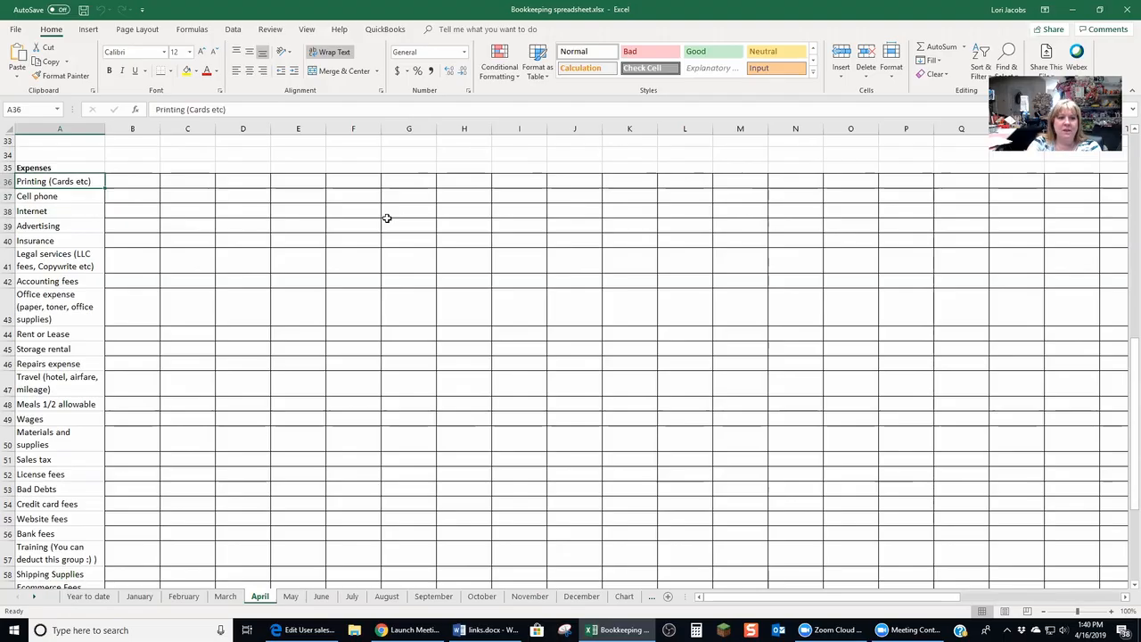
{"action": "key", "text": "Down"}
{"action": "key", "text": "Down"}
{"action": "key", "text": "Down"}
{"action": "key", "text": "Down"}
{"action": "key", "text": "Down"}
{"action": "key", "text": "Down"}
{"action": "key", "text": "Down"}
{"action": "key", "text": "Down"}
{"action": "key", "text": "Down"}
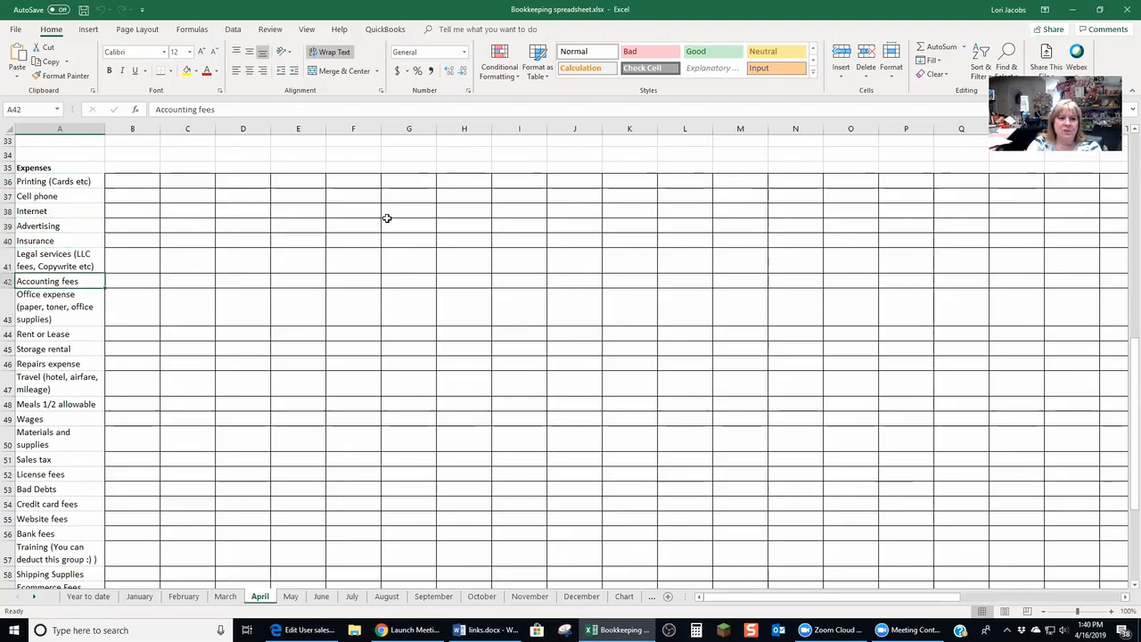
{"action": "key", "text": "Down"}
{"action": "key", "text": "Down"}
{"action": "key", "text": "Down"}
{"action": "key", "text": "Down"}
{"action": "key", "text": "Down"}
{"action": "key", "text": "Down"}
{"action": "key", "text": "Down"}
{"action": "key", "text": "Down"}
{"action": "key", "text": "Down"}
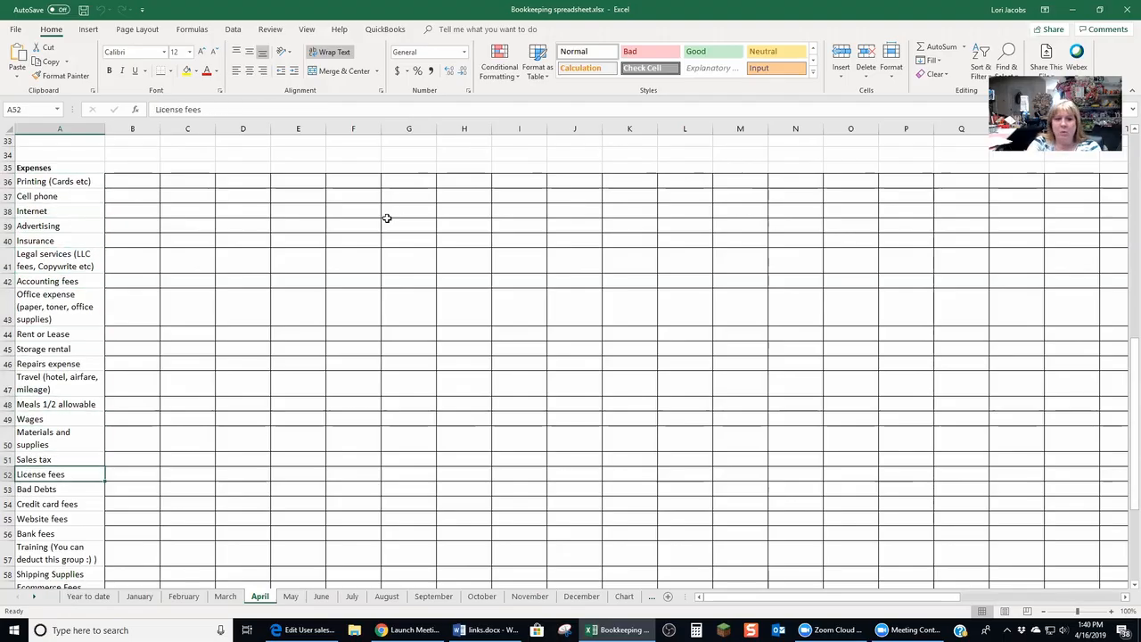
{"action": "key", "text": "Down"}
{"action": "key", "text": "Down"}
{"action": "key", "text": "Down"}
{"action": "key", "text": "Down"}
{"action": "key", "text": "Down"}
{"action": "key", "text": "Down"}
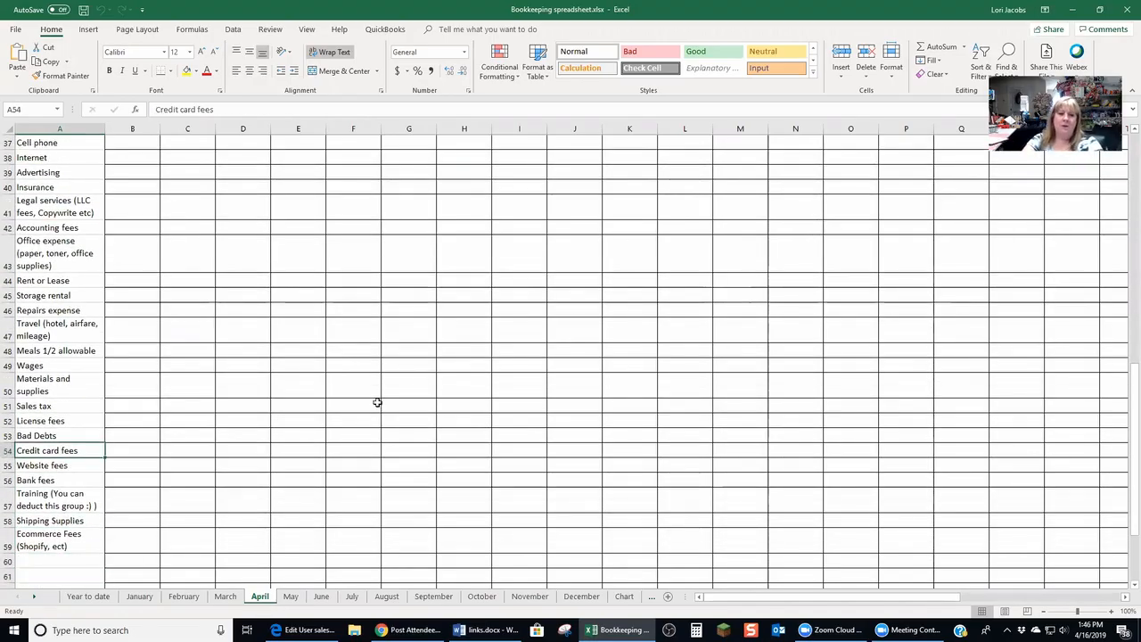
{"action": "scroll", "coordinate": [344, 407], "scroll_direction": "up", "scroll_amount": 7}
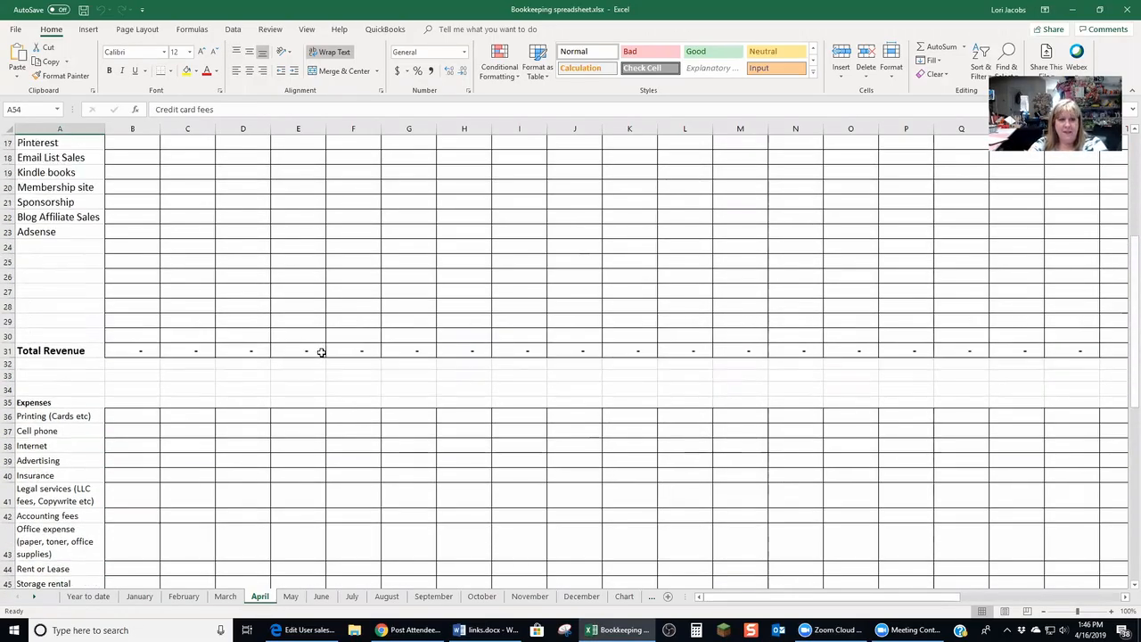
{"action": "scroll", "coordinate": [320, 352], "scroll_direction": "up", "scroll_amount": 3}
{"action": "left_click_drag", "start_coordinate": [1131, 344], "coordinate": [1131, 526]}
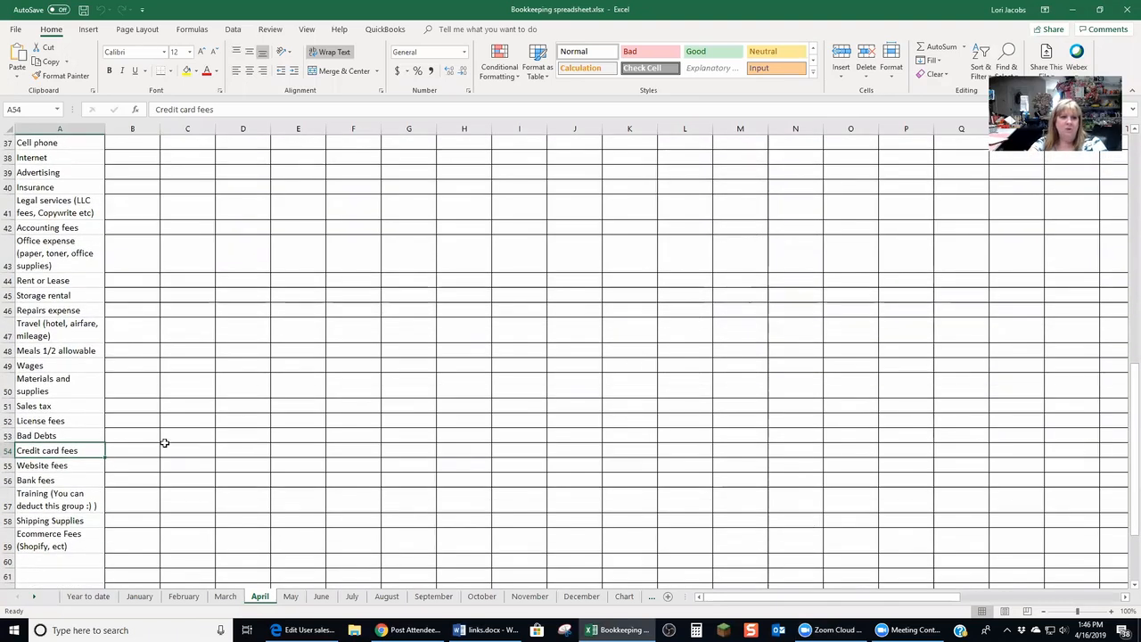
Review individual expense categories from Rent or Lease onward, then inspect the Total Expenses and Profit rows
{"action": "left_click", "coordinate": [45, 281]}
{"action": "left_click", "coordinate": [63, 296]}
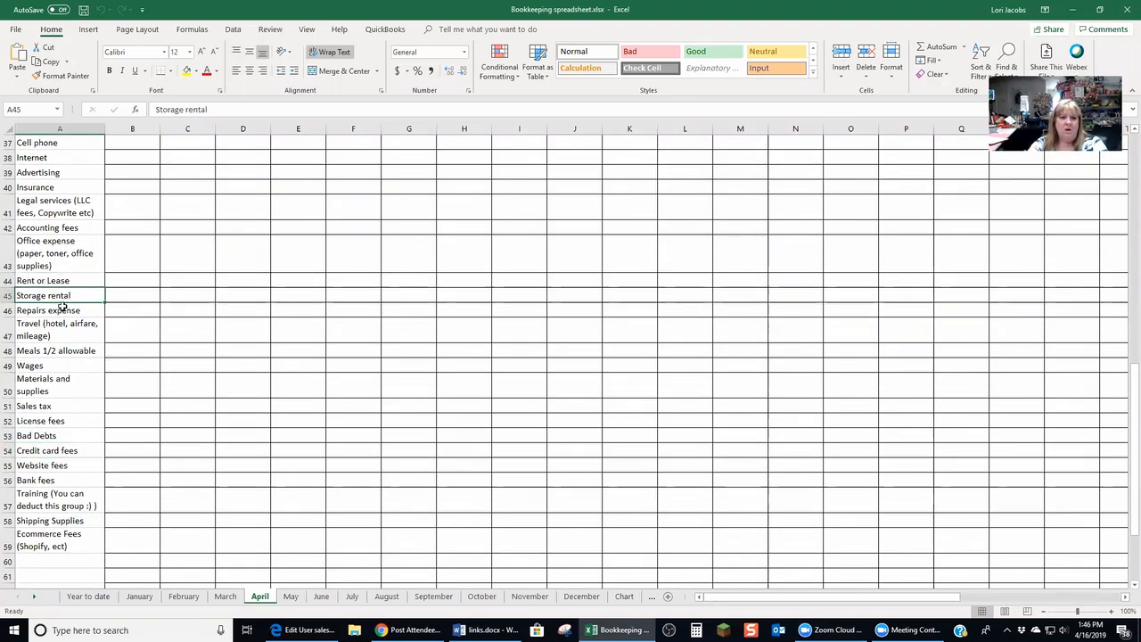
{"action": "left_click", "coordinate": [64, 314]}
{"action": "left_click", "coordinate": [68, 330]}
{"action": "left_click", "coordinate": [68, 351]}
{"action": "left_click", "coordinate": [67, 366]}
{"action": "left_click", "coordinate": [69, 351]}
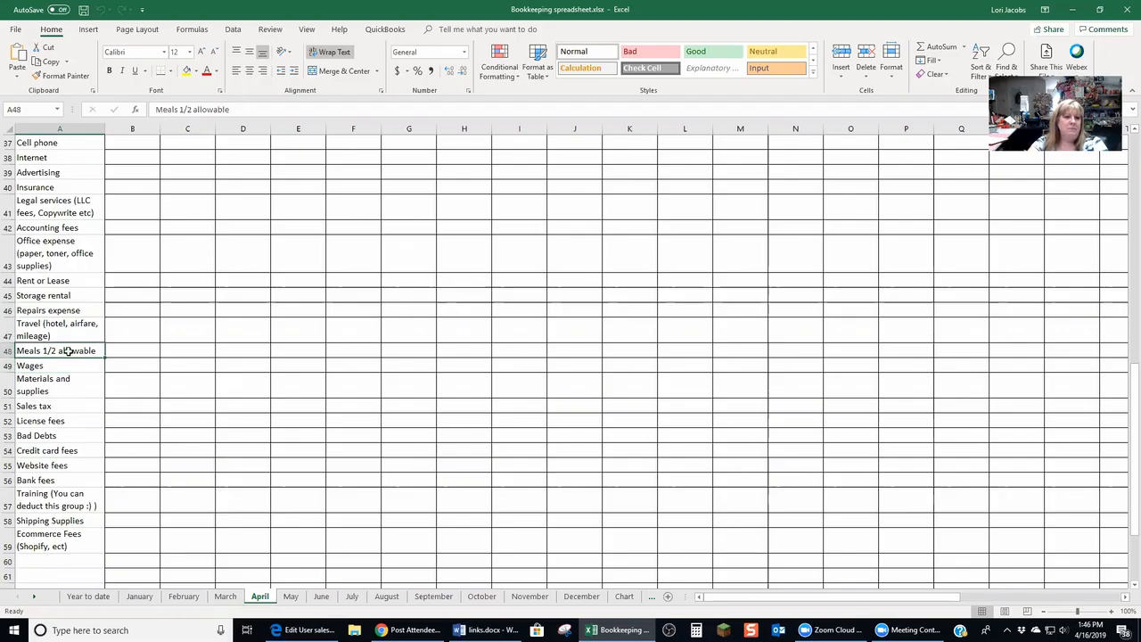
{"action": "scroll", "coordinate": [68, 450], "scroll_direction": "up", "scroll_amount": 1}
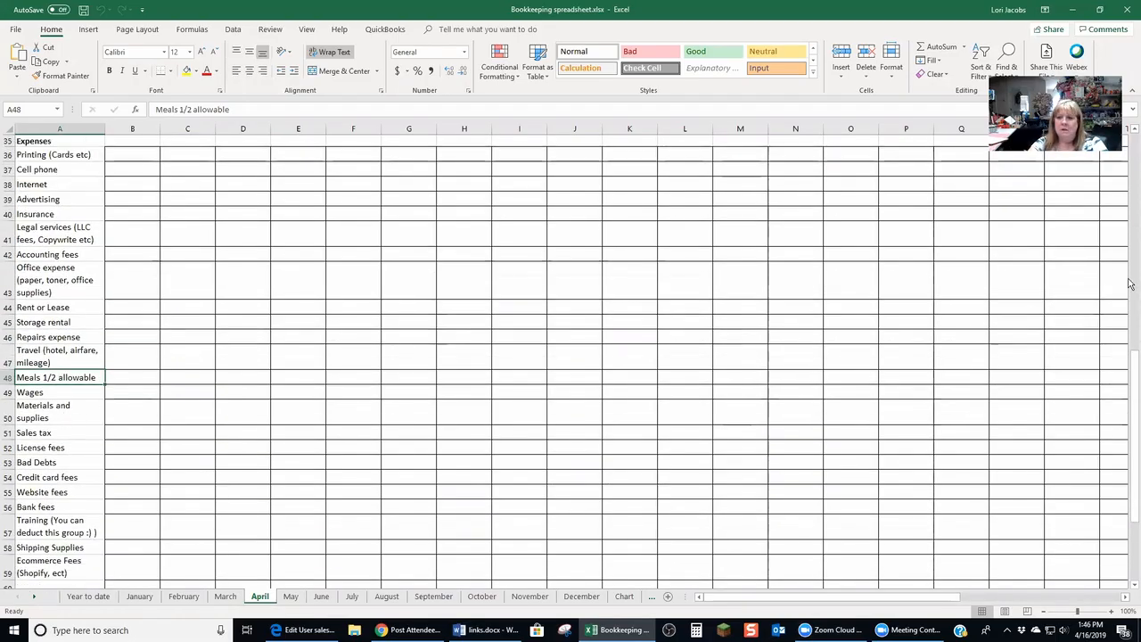
{"action": "left_click_drag", "start_coordinate": [1132, 384], "coordinate": [1132, 470]}
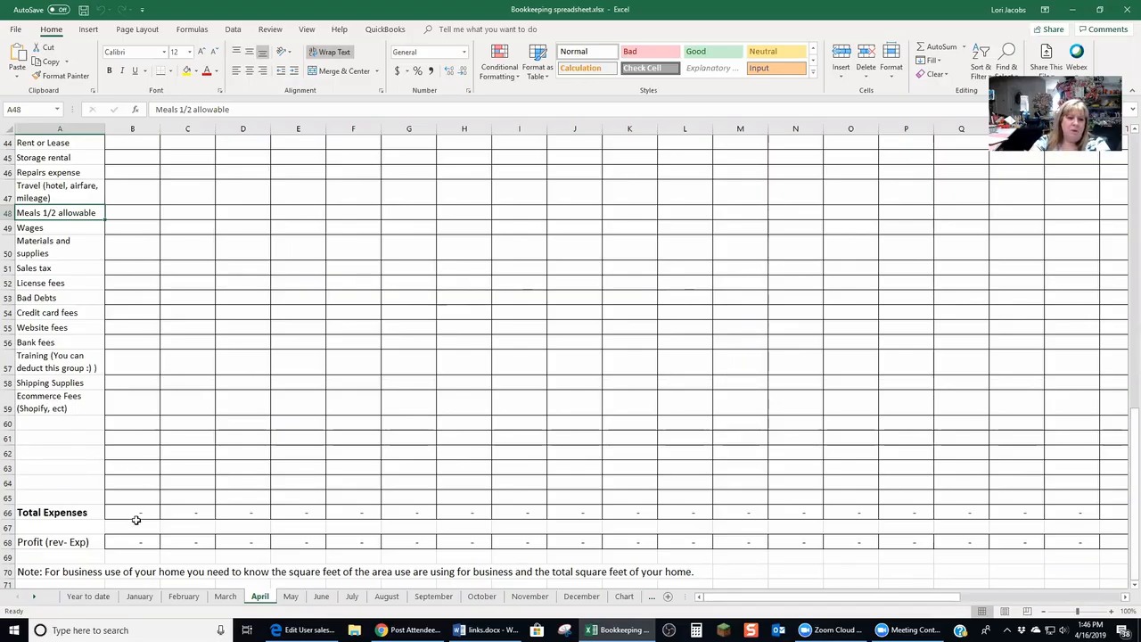
Inspect the Total Expenses and Profit formulas on the April sheet, including the monthly profit total at the far right
{"action": "left_click", "coordinate": [138, 514]}
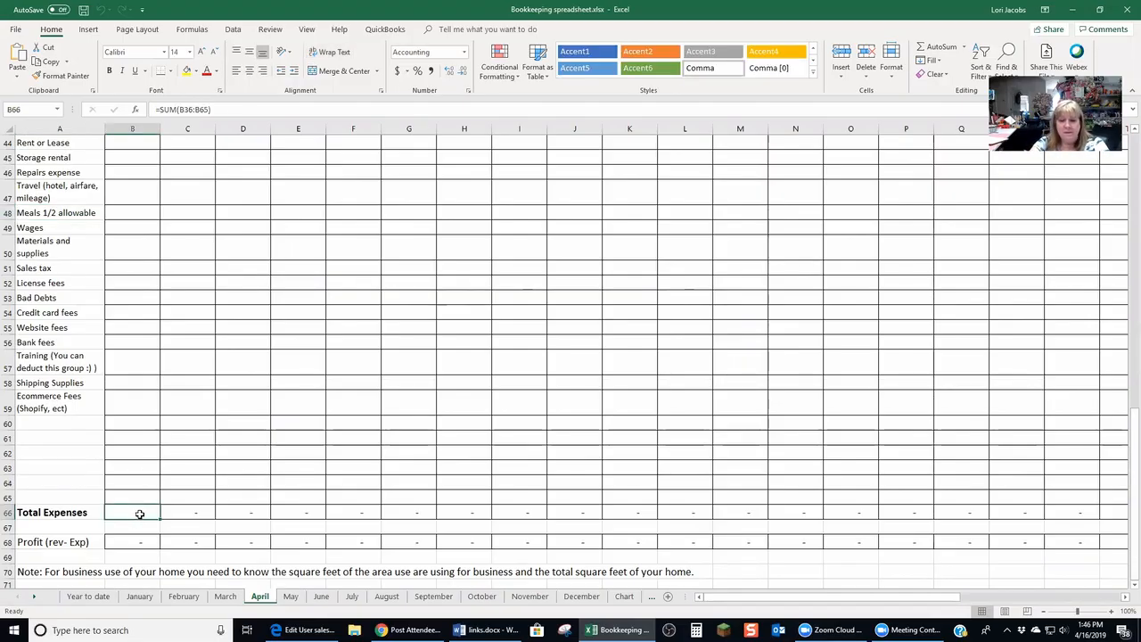
{"action": "left_click", "coordinate": [140, 536]}
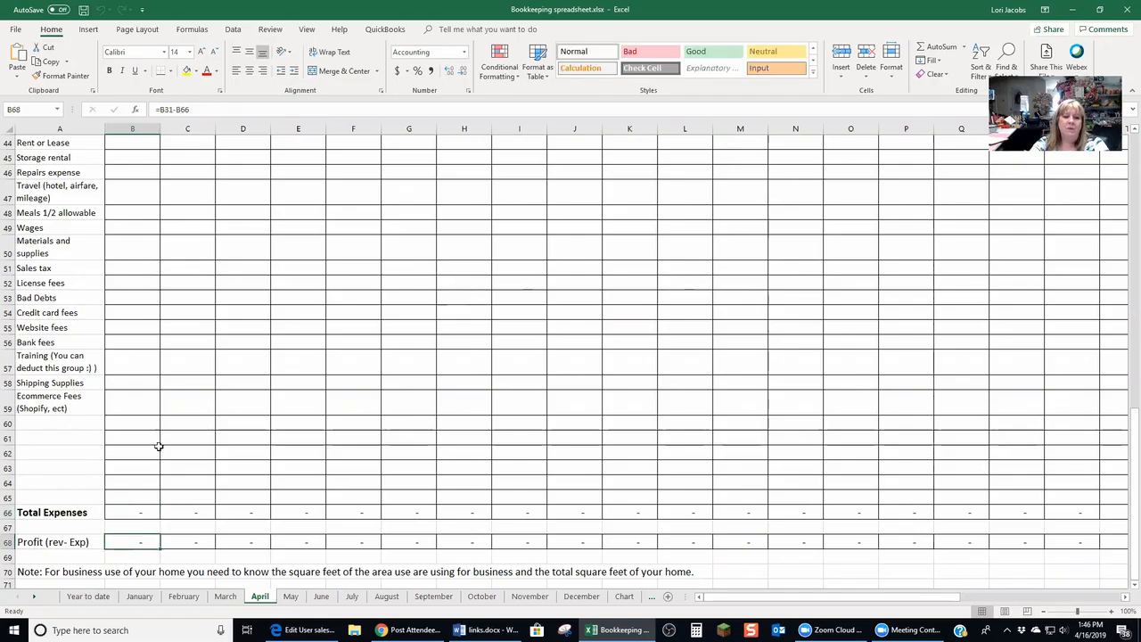
{"action": "left_click_drag", "start_coordinate": [821, 597], "coordinate": [1016, 588]}
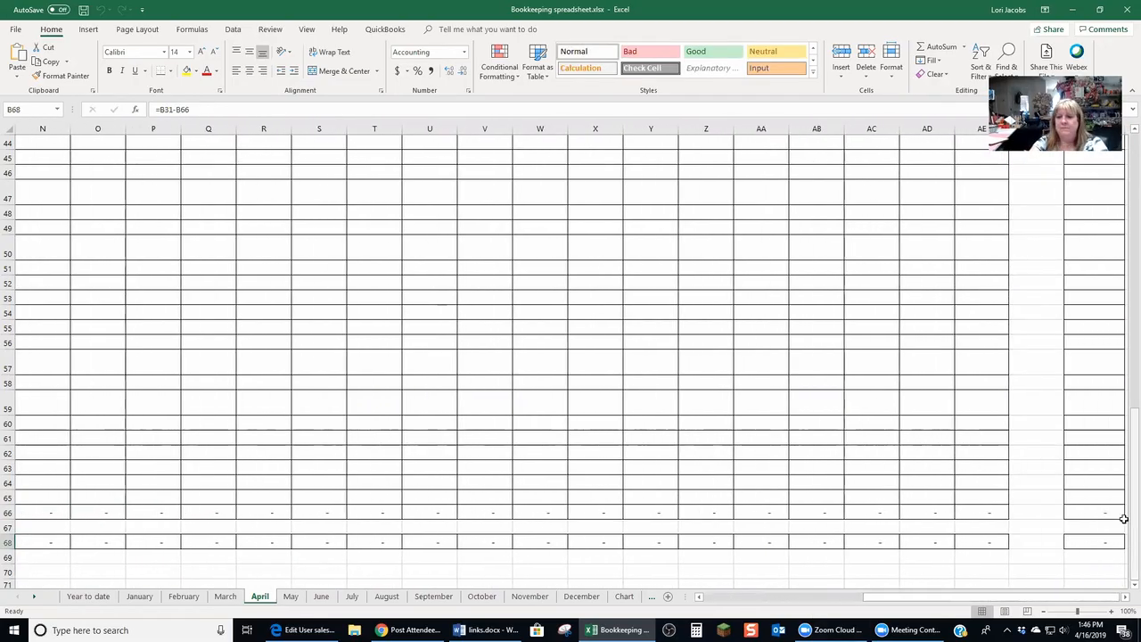
{"action": "left_click", "coordinate": [1093, 543]}
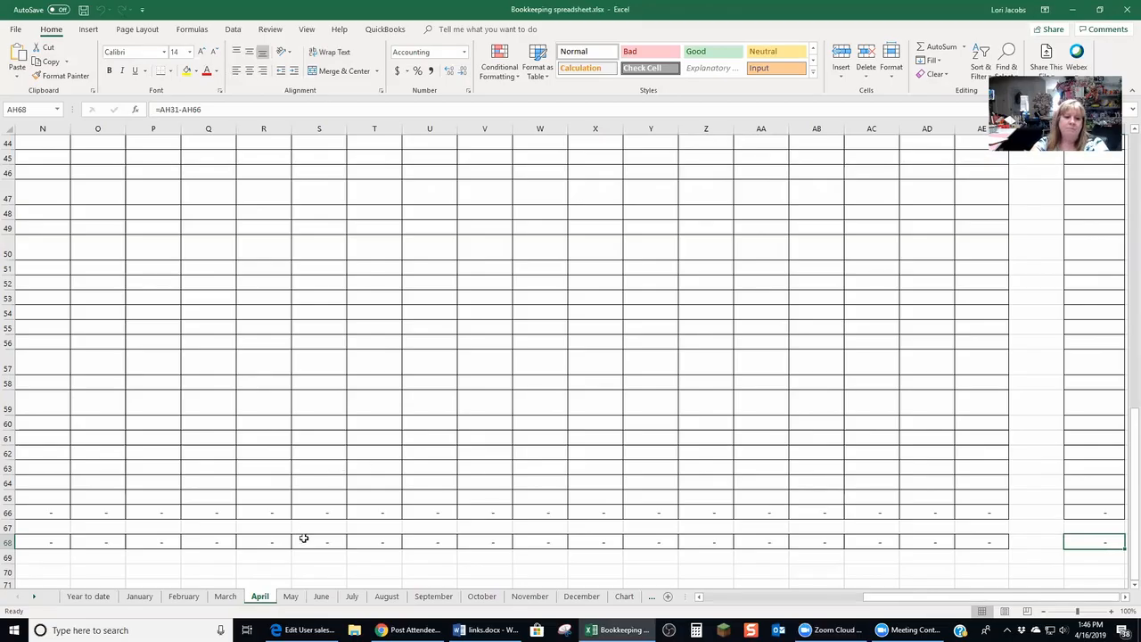
Step through the monthly sheet tabs from May to December
{"action": "left_click", "coordinate": [290, 597]}
{"action": "left_click", "coordinate": [323, 597]}
{"action": "left_click", "coordinate": [351, 597]}
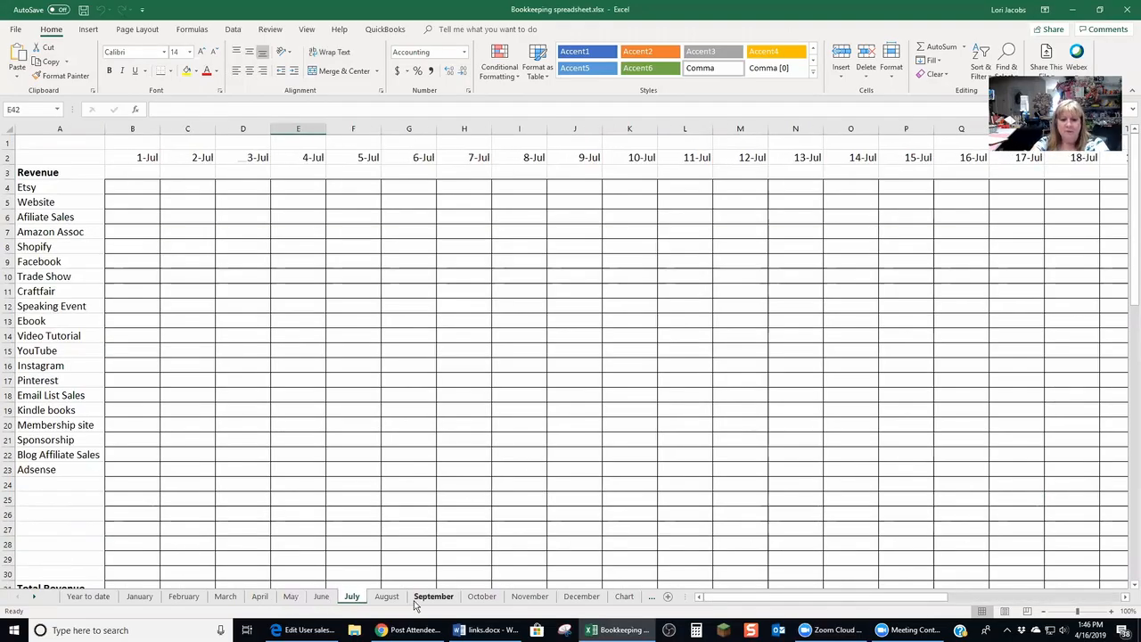
{"action": "left_click", "coordinate": [394, 598]}
{"action": "left_click", "coordinate": [434, 599]}
{"action": "left_click", "coordinate": [482, 597]}
{"action": "left_click", "coordinate": [529, 597]}
{"action": "left_click", "coordinate": [581, 597]}
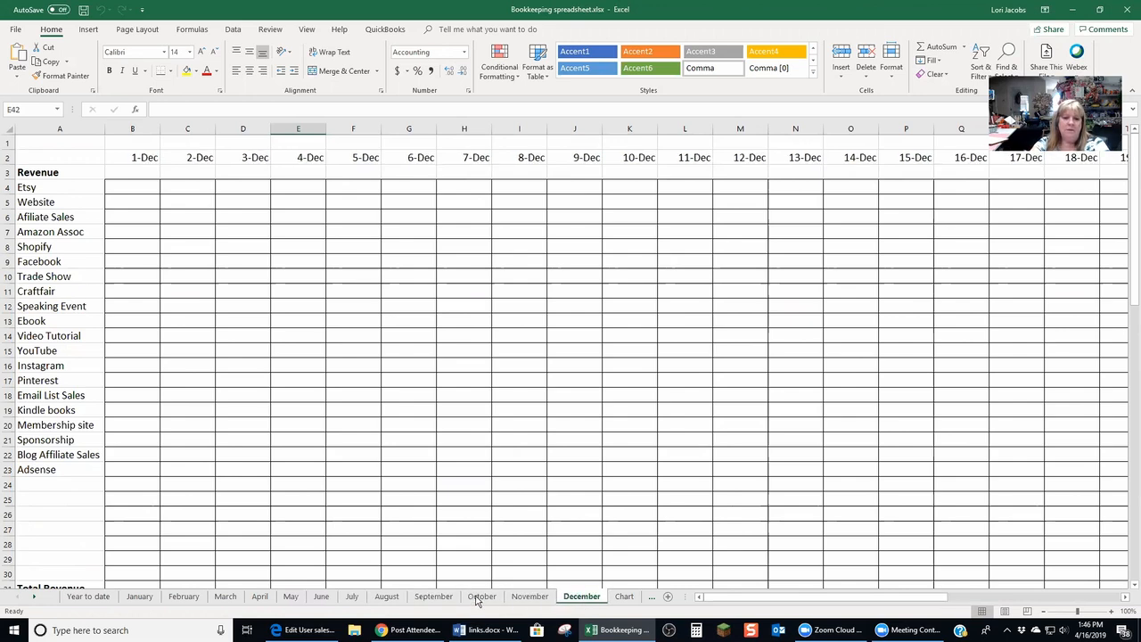
Open the Year to date sheet and inspect its revenue labels and the cells linking to each month
{"action": "left_click", "coordinate": [87, 596]}
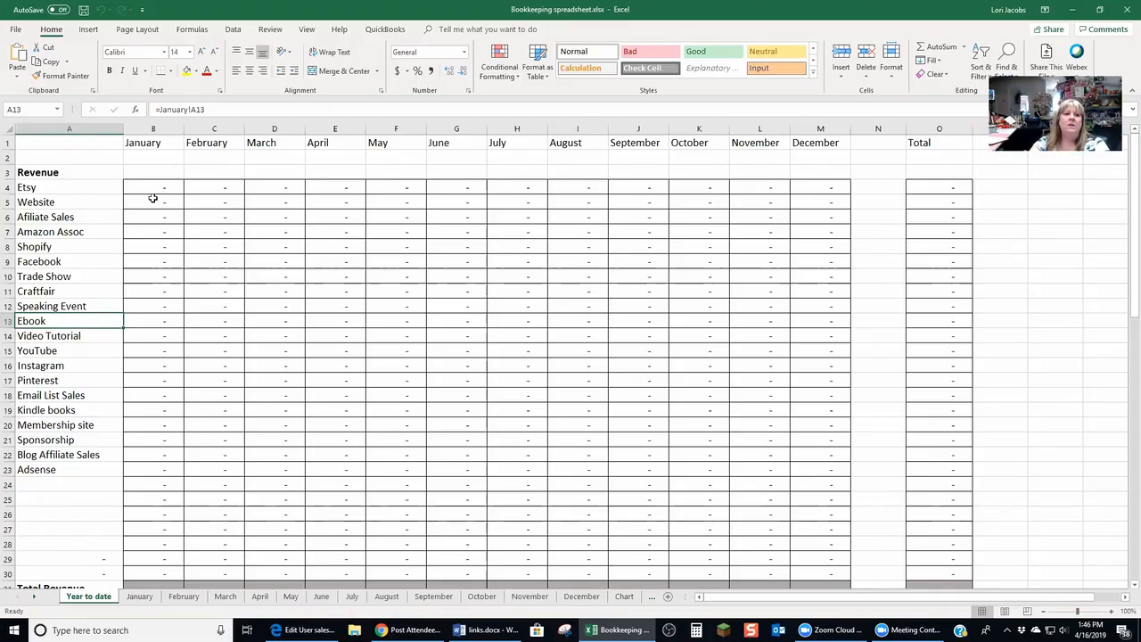
{"action": "left_click_drag", "start_coordinate": [35, 188], "coordinate": [35, 478]}
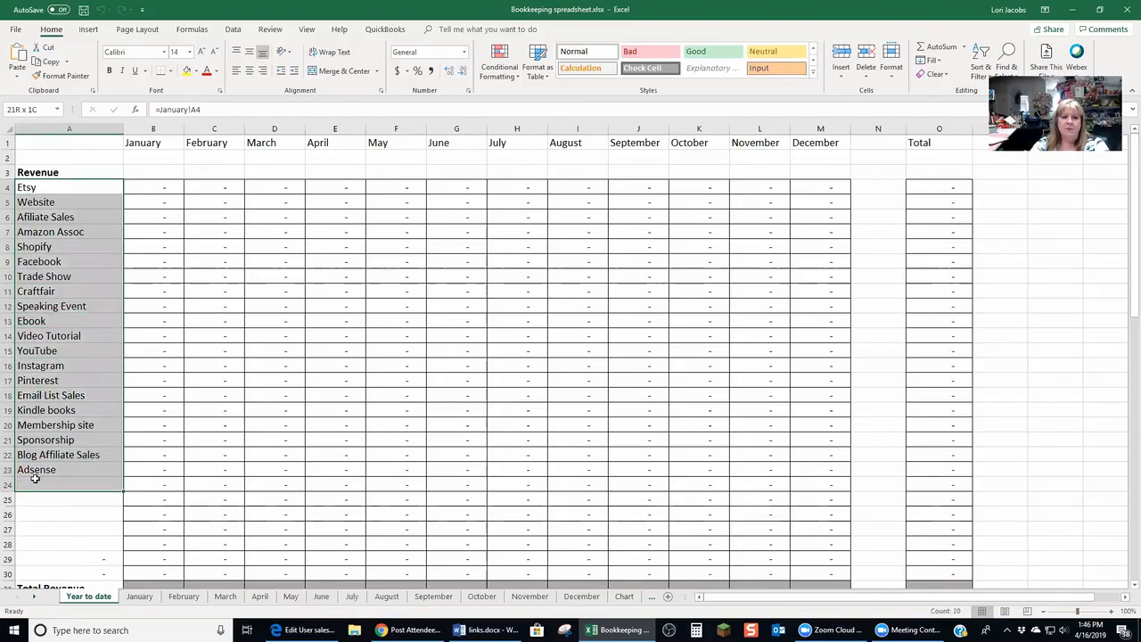
{"action": "left_click", "coordinate": [290, 378]}
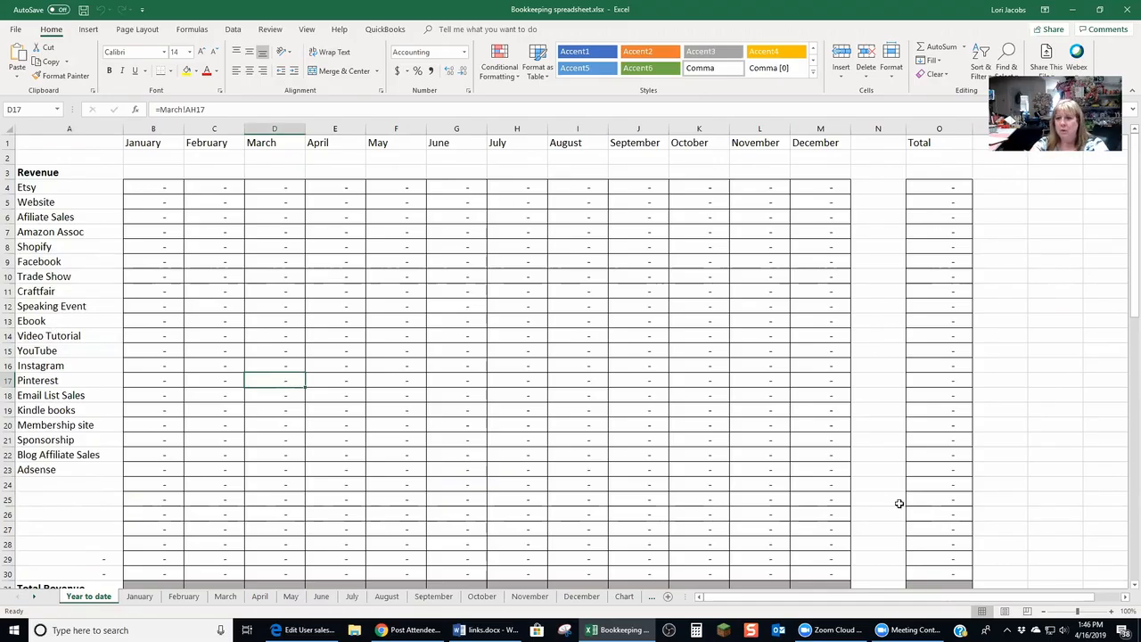
{"action": "left_click", "coordinate": [150, 186]}
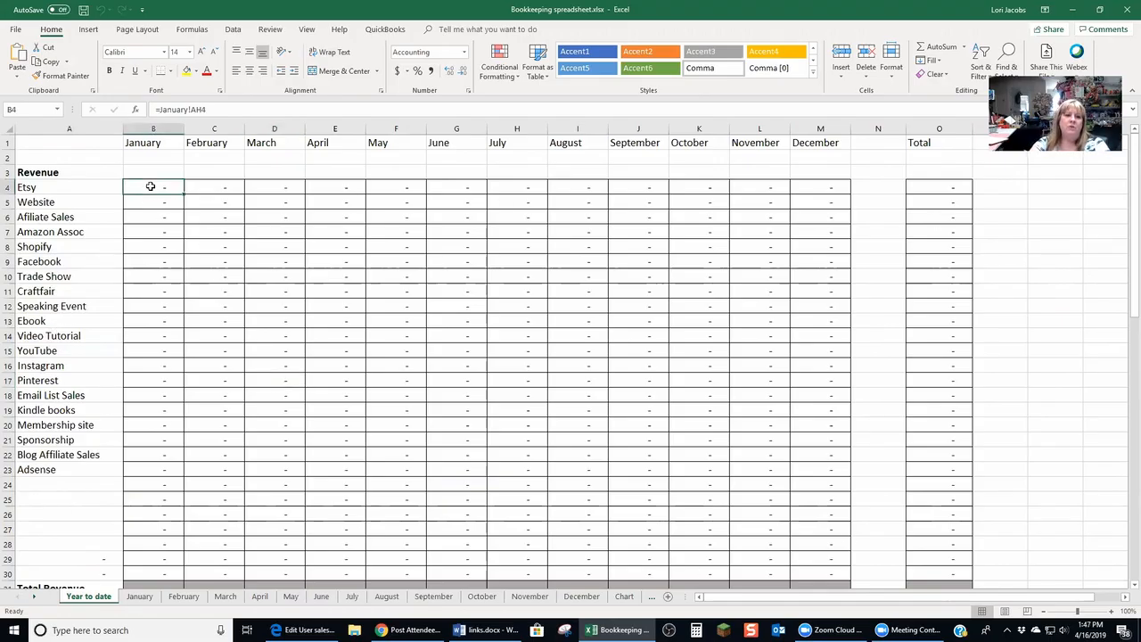
Switch between the January and Year to date sheets, scrolling down to their bottom rows
{"action": "left_click", "coordinate": [140, 597]}
{"action": "mouse_move", "coordinate": [936, 597]}
{"action": "left_mouse_down"}
{"action": "mouse_move", "coordinate": [1118, 583]}
{"action": "mouse_move", "coordinate": [947, 603]}
{"action": "left_mouse_up"}
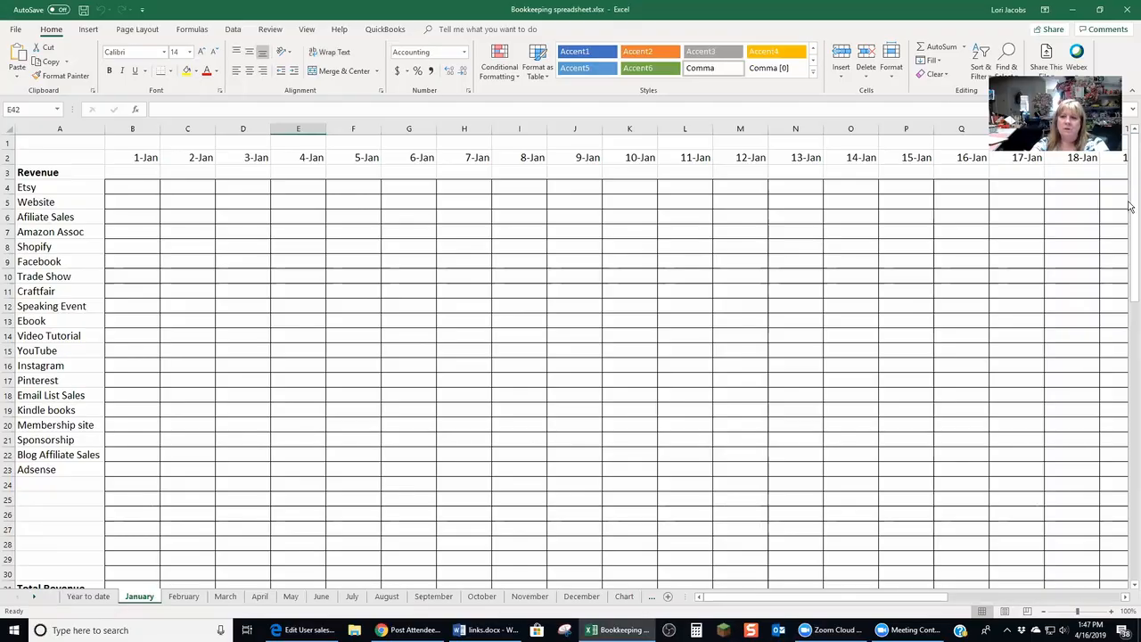
{"action": "left_click", "coordinate": [98, 597]}
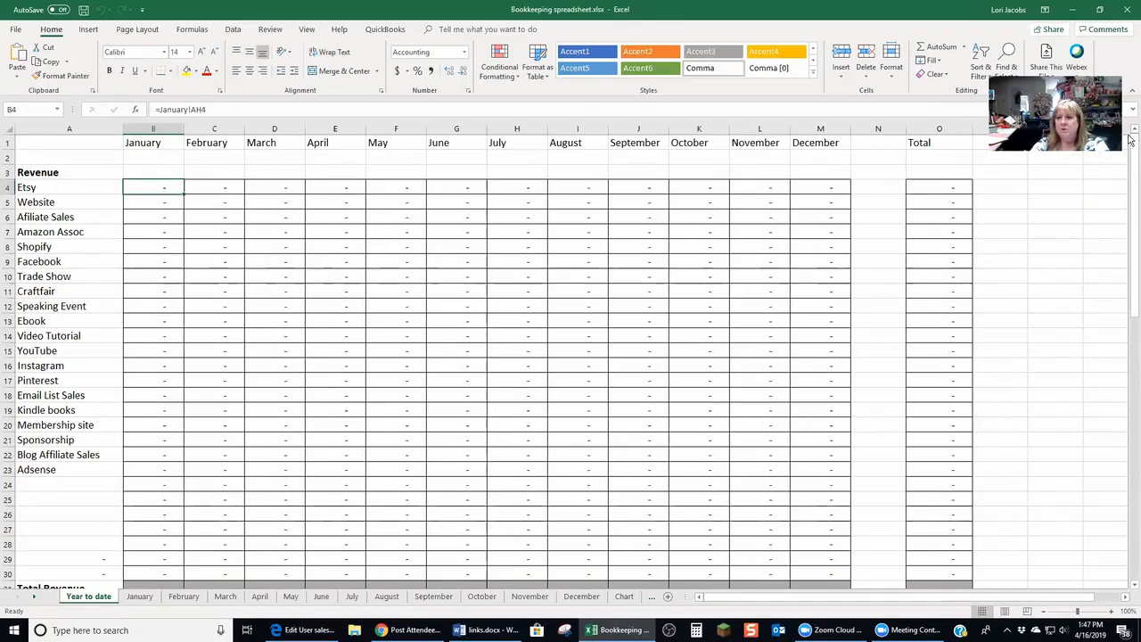
{"action": "left_click_drag", "start_coordinate": [1129, 317], "coordinate": [1129, 583]}
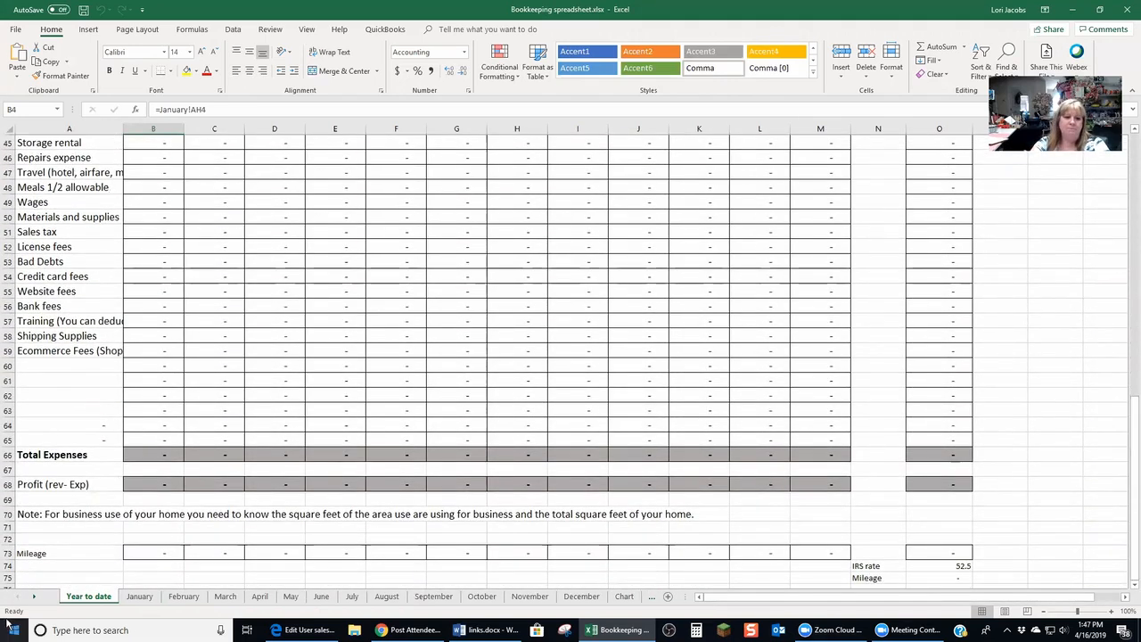
{"action": "left_click", "coordinate": [138, 595]}
{"action": "left_click_drag", "start_coordinate": [1131, 271], "coordinate": [1130, 595]}
Compare January's Miles Driven row with the Year to date Mileage row, IRS rate and mileage formula cells
{"action": "left_click", "coordinate": [138, 578]}
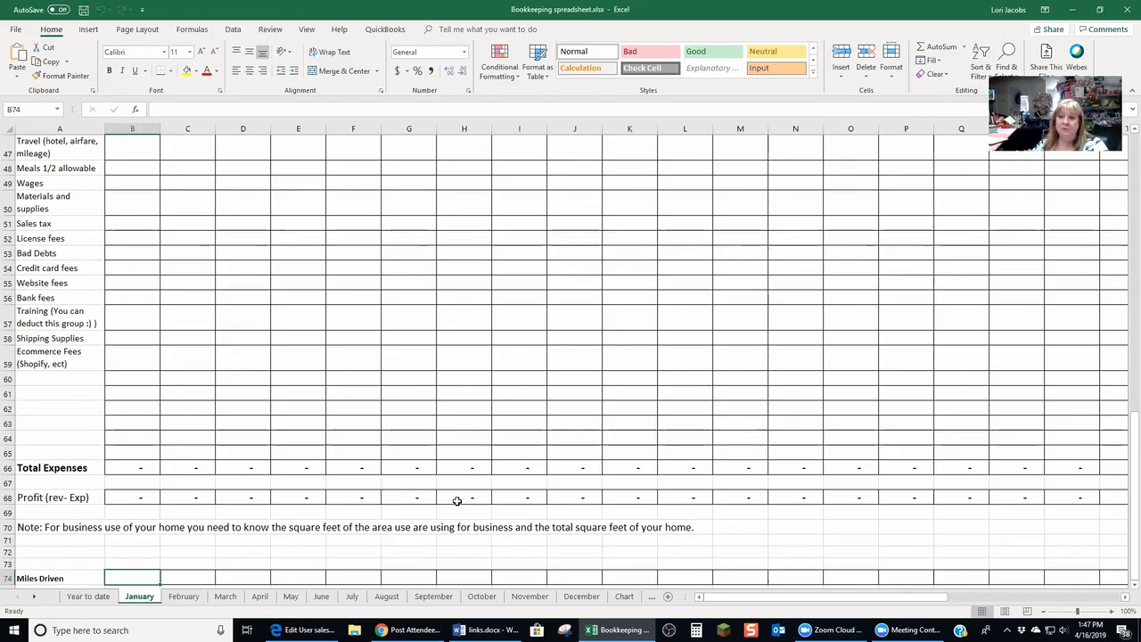
{"action": "left_click", "coordinate": [89, 597]}
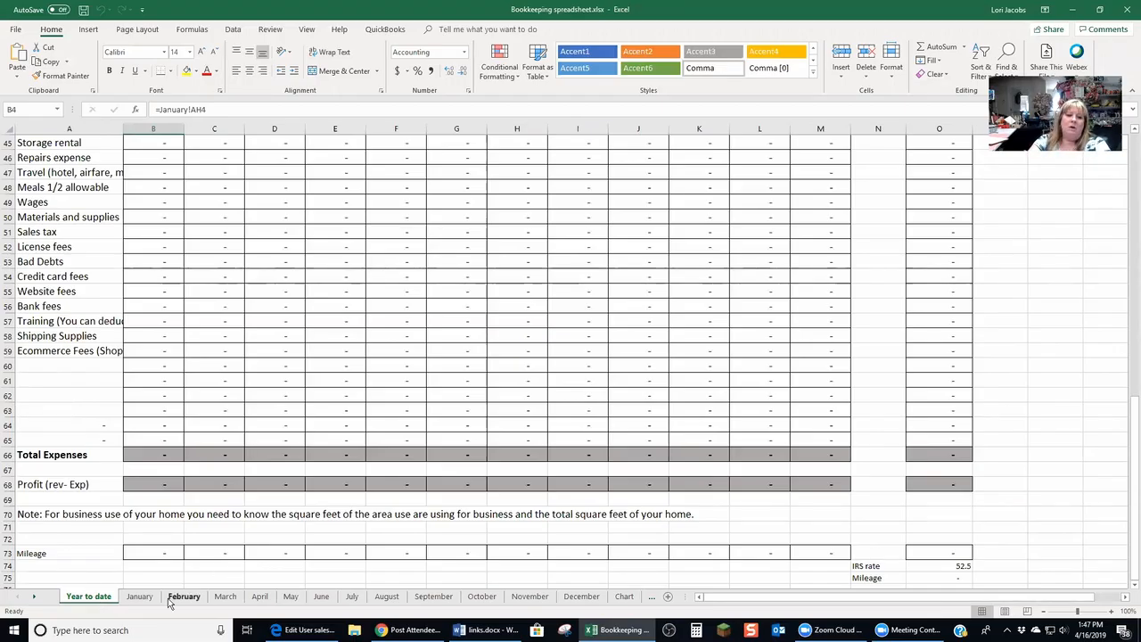
{"action": "left_click", "coordinate": [140, 596]}
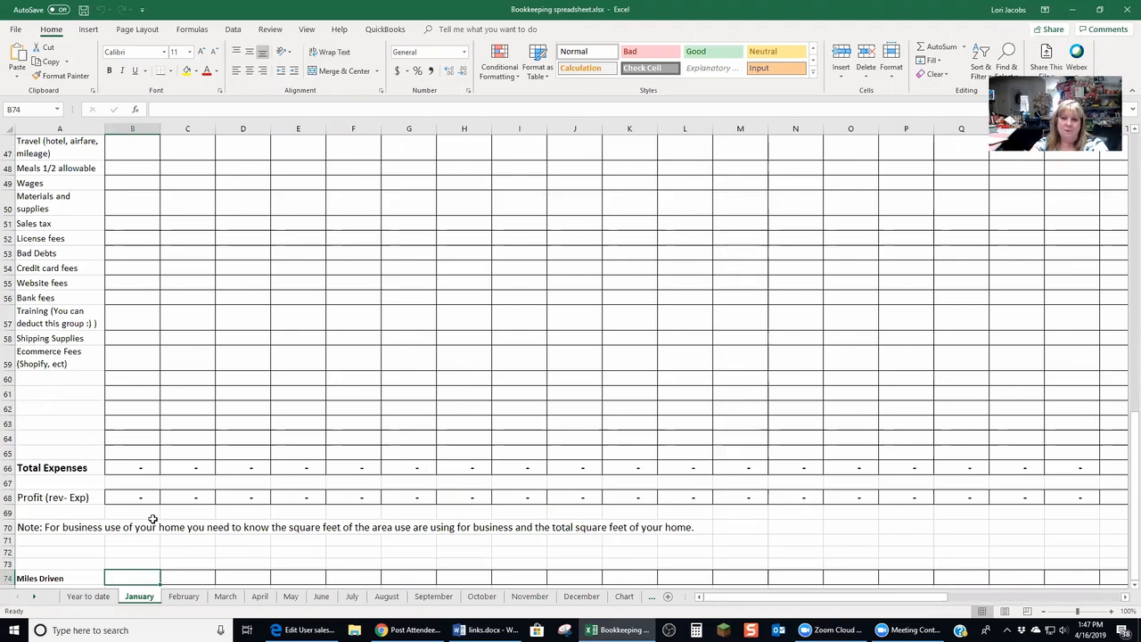
{"action": "left_click", "coordinate": [89, 597]}
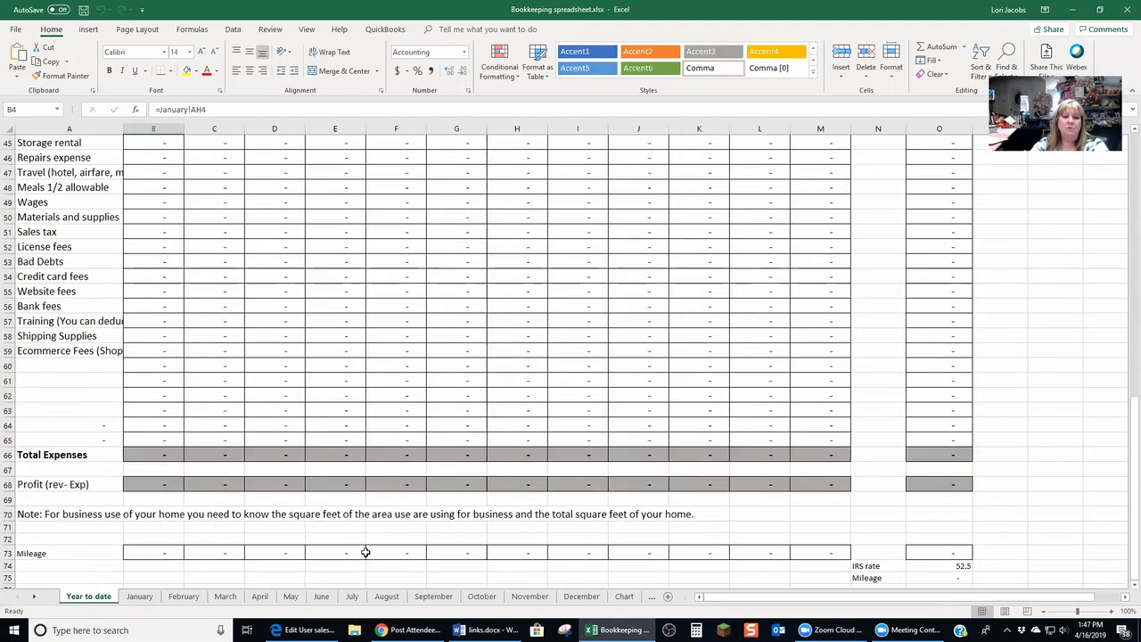
{"action": "left_click", "coordinate": [960, 568]}
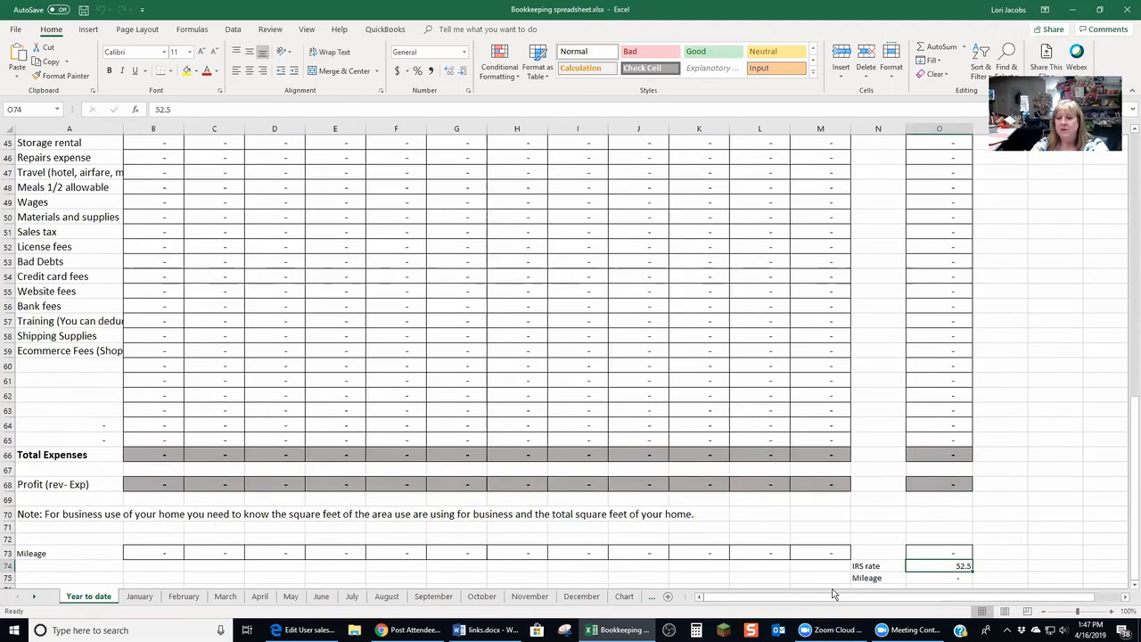
{"action": "left_click", "coordinate": [937, 580]}
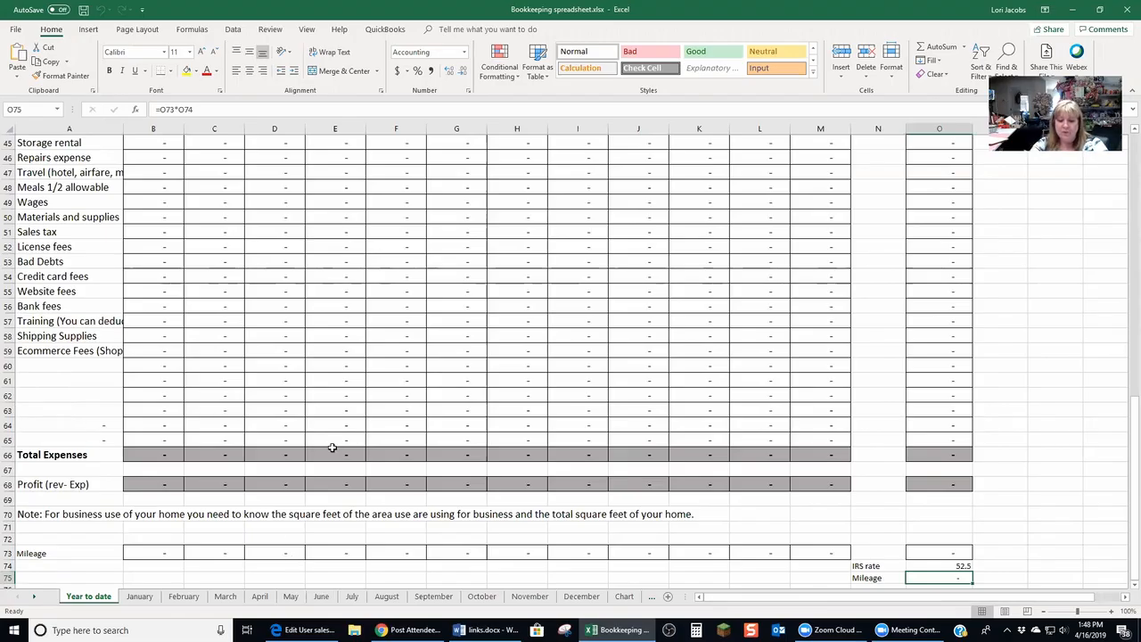
Browse the April and March sheets, scrolling across the daily date columns and back
{"action": "left_click", "coordinate": [267, 598]}
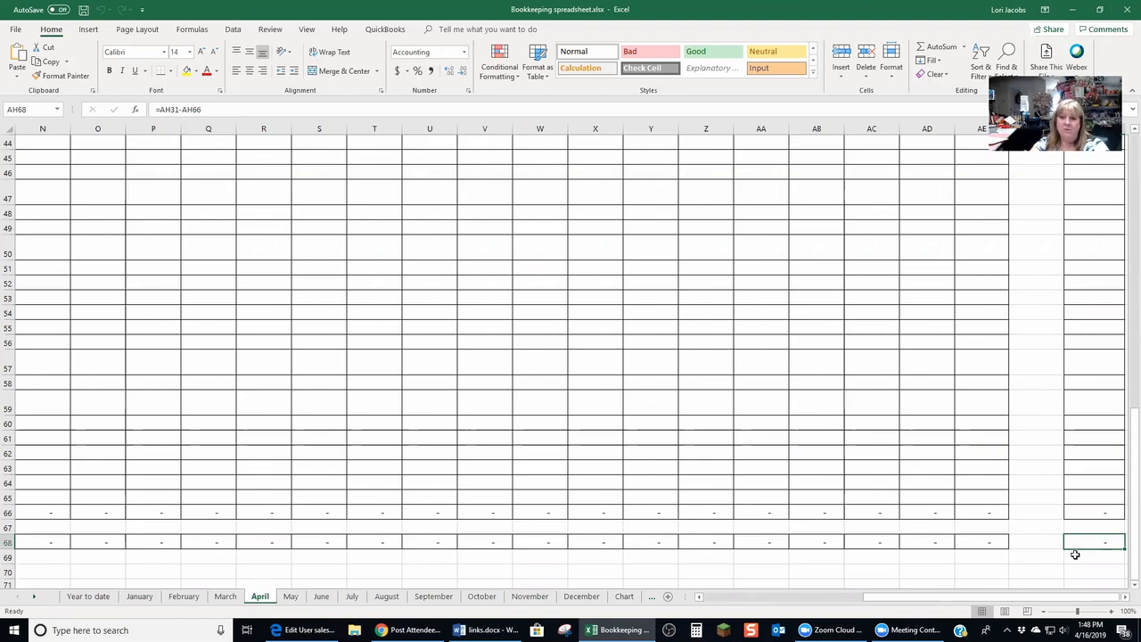
{"action": "left_click_drag", "start_coordinate": [986, 605], "coordinate": [740, 609]}
{"action": "left_click_drag", "start_coordinate": [1131, 427], "coordinate": [1130, 115]}
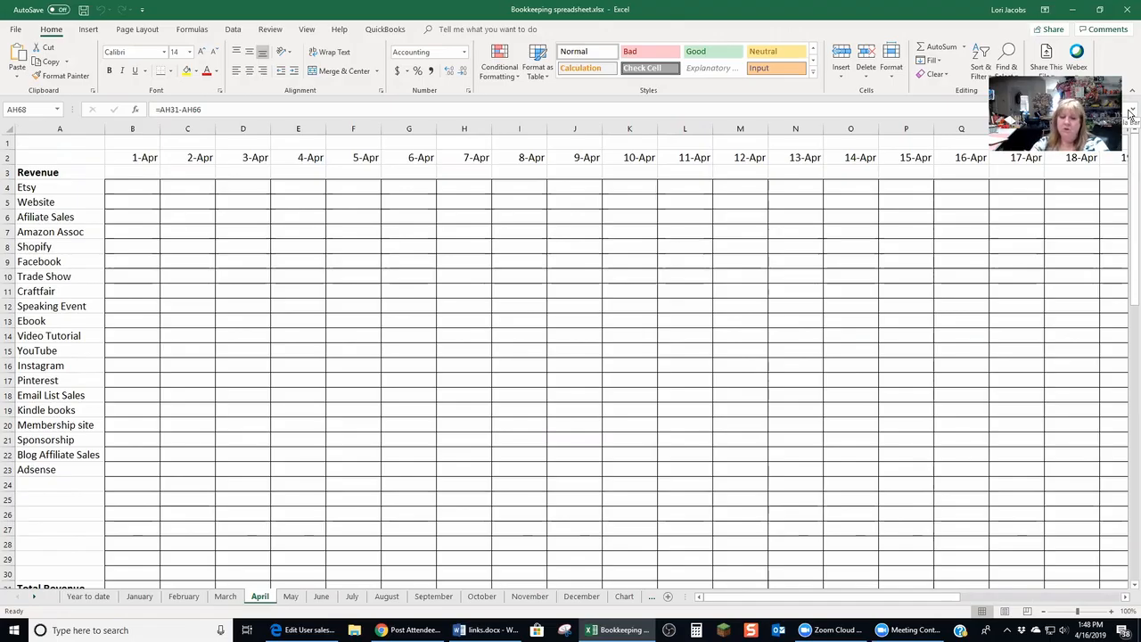
{"action": "left_click", "coordinate": [230, 597]}
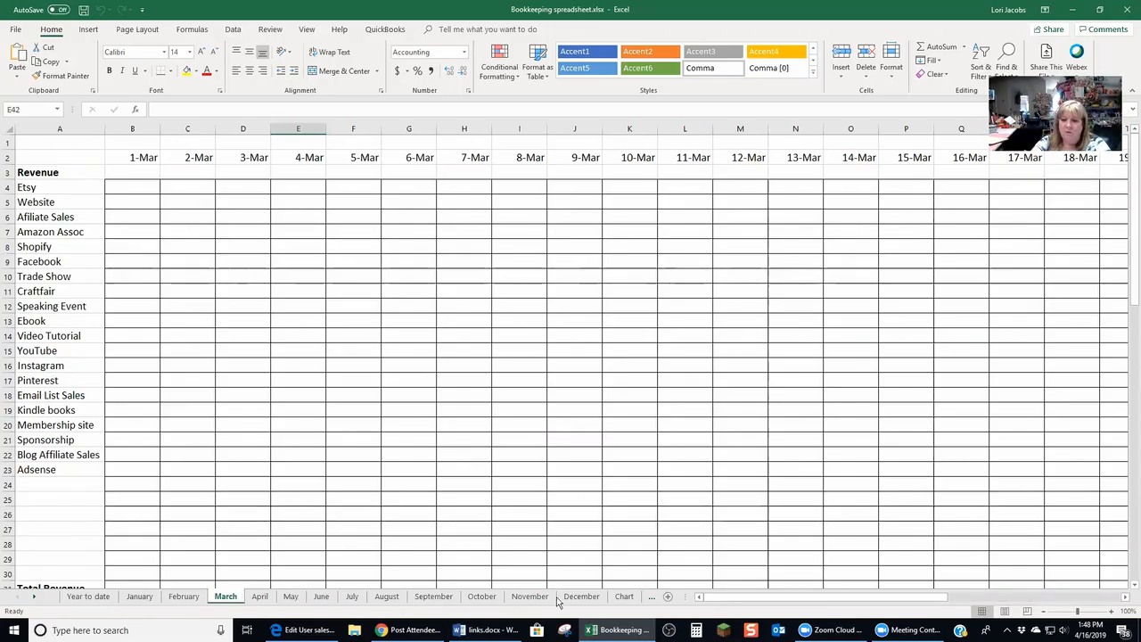
{"action": "left_click_drag", "start_coordinate": [845, 606], "coordinate": [1039, 608]}
{"action": "left_click", "coordinate": [879, 187]}
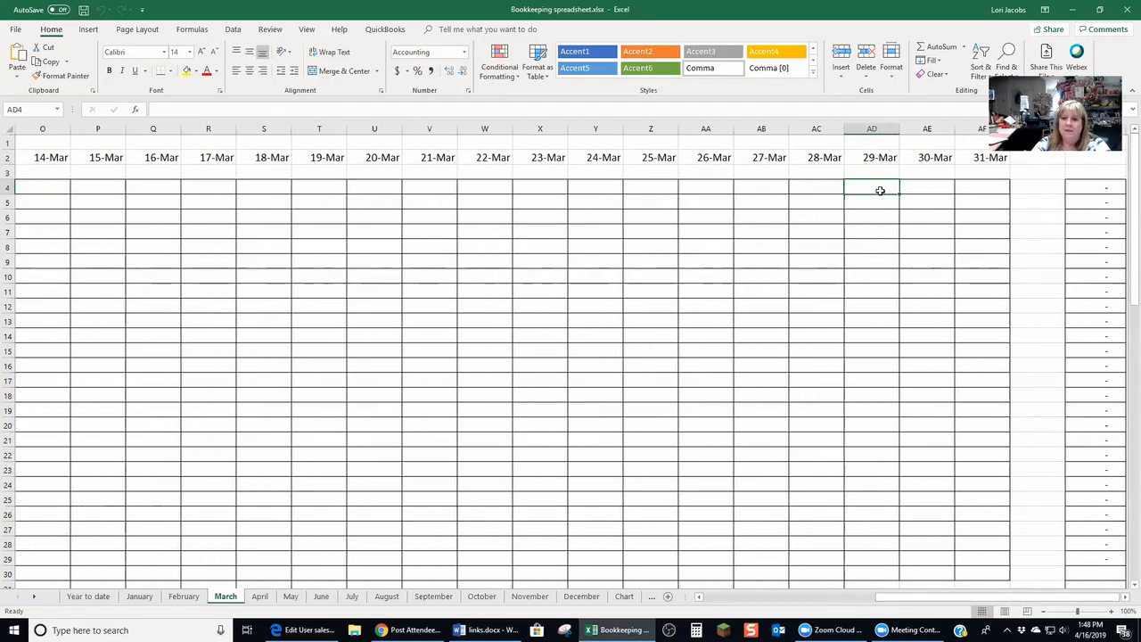
{"action": "left_click_drag", "start_coordinate": [909, 599], "coordinate": [738, 599]}
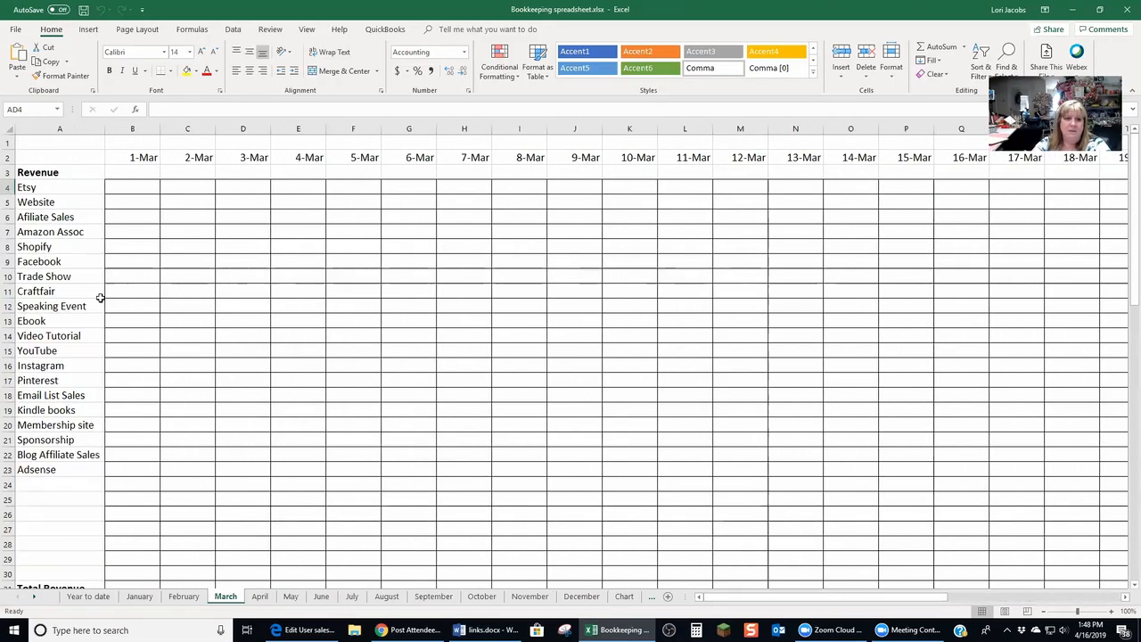
{"action": "left_click", "coordinate": [129, 170]}
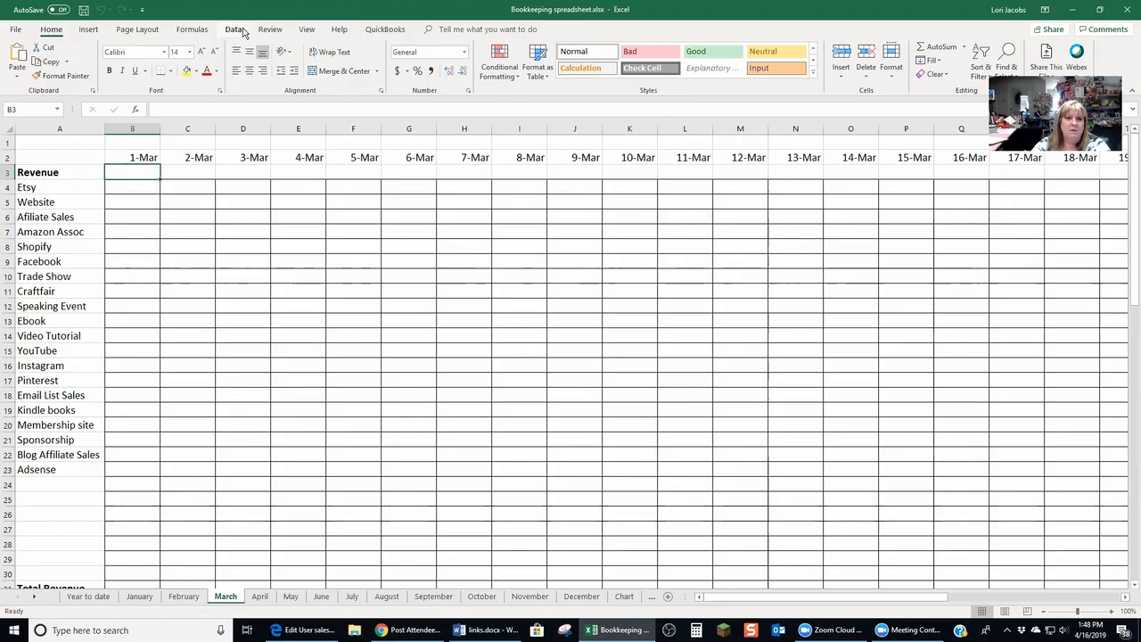
Freeze panes at B3 on the March sheet so the date row and category column stay visible while scrolling
{"action": "left_click", "coordinate": [308, 30]}
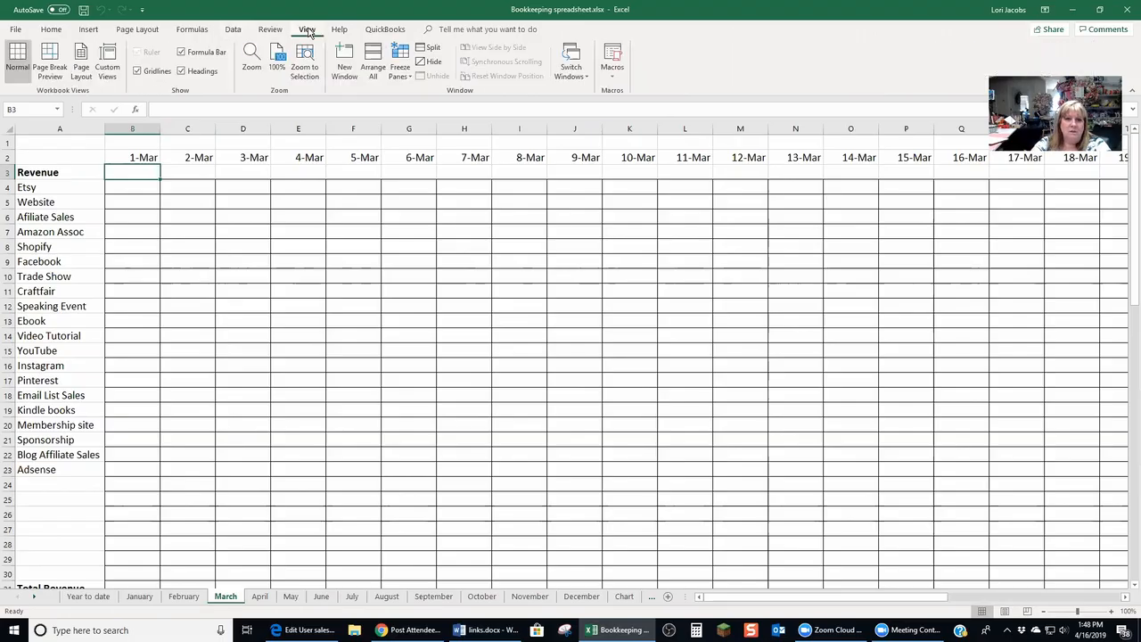
{"action": "left_click", "coordinate": [399, 64]}
{"action": "left_click", "coordinate": [460, 98]}
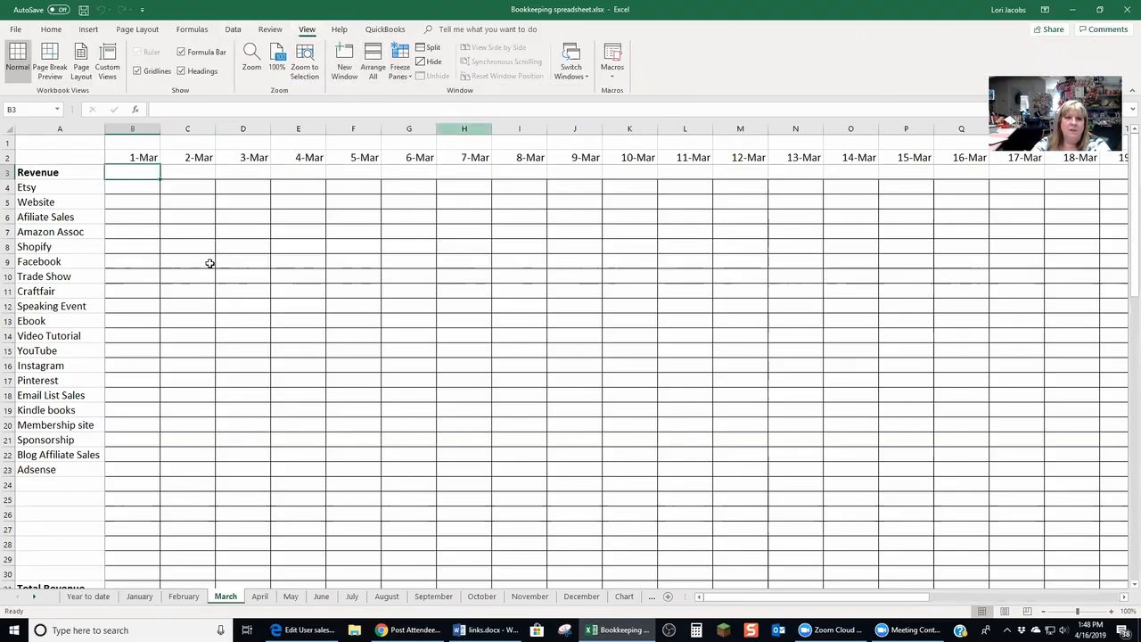
{"action": "key", "text": "Right"}
{"action": "key", "text": "Right"}
{"action": "key", "text": "Right"}
{"action": "key", "text": "Right"}
{"action": "key", "text": "Right"}
{"action": "key", "text": "Right"}
{"action": "key", "text": "Right"}
{"action": "key", "text": "Right"}
{"action": "key", "text": "Right"}
{"action": "key", "text": "Right"}
{"action": "key", "text": "Right"}
{"action": "key", "text": "Right"}
{"action": "key", "text": "Right"}
{"action": "key", "text": "Right"}
{"action": "key", "text": "Right"}
{"action": "key", "text": "Right"}
{"action": "key", "text": "Right"}
{"action": "key", "text": "Right"}
{"action": "key", "text": "Right"}
{"action": "key", "text": "Right"}
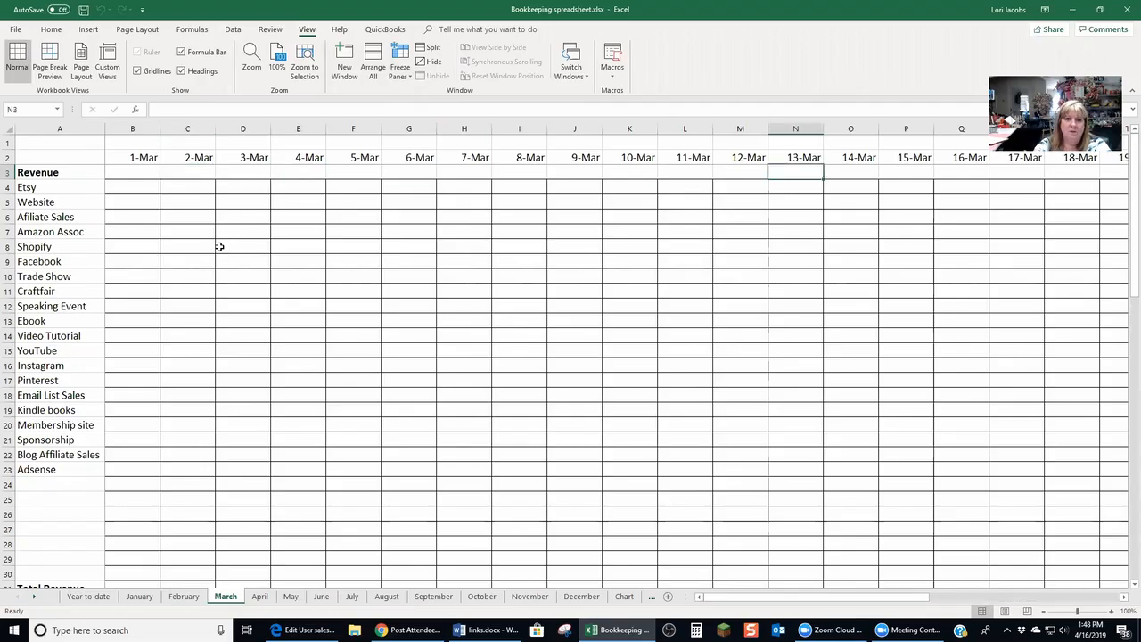
{"action": "key", "text": "Right"}
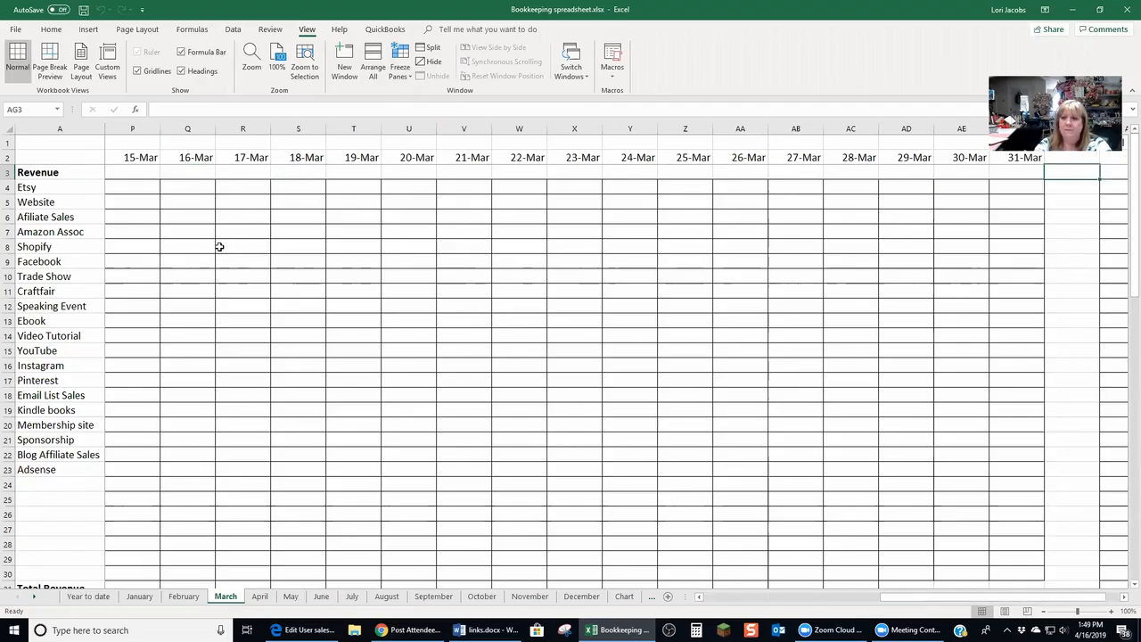
Enter 777.2 as the Materials and supplies expense on 29-Mar in the March sheet
{"action": "left_click", "coordinate": [906, 182]}
{"action": "scroll", "coordinate": [907, 303], "scroll_direction": "down", "scroll_amount": 5}
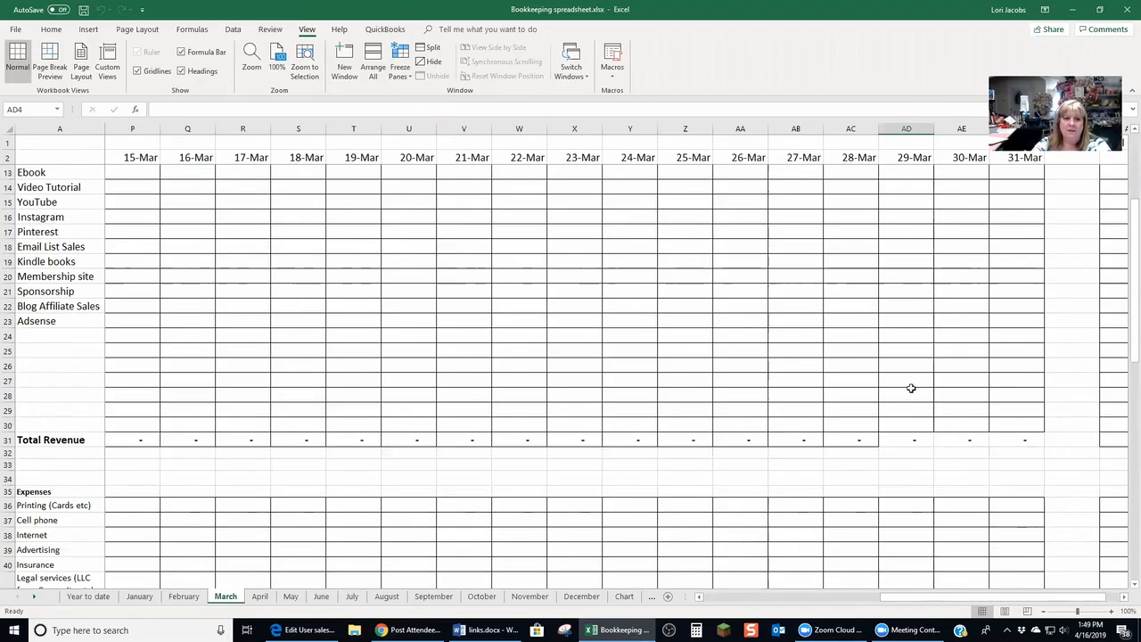
{"action": "scroll", "coordinate": [925, 466], "scroll_direction": "down", "scroll_amount": 2}
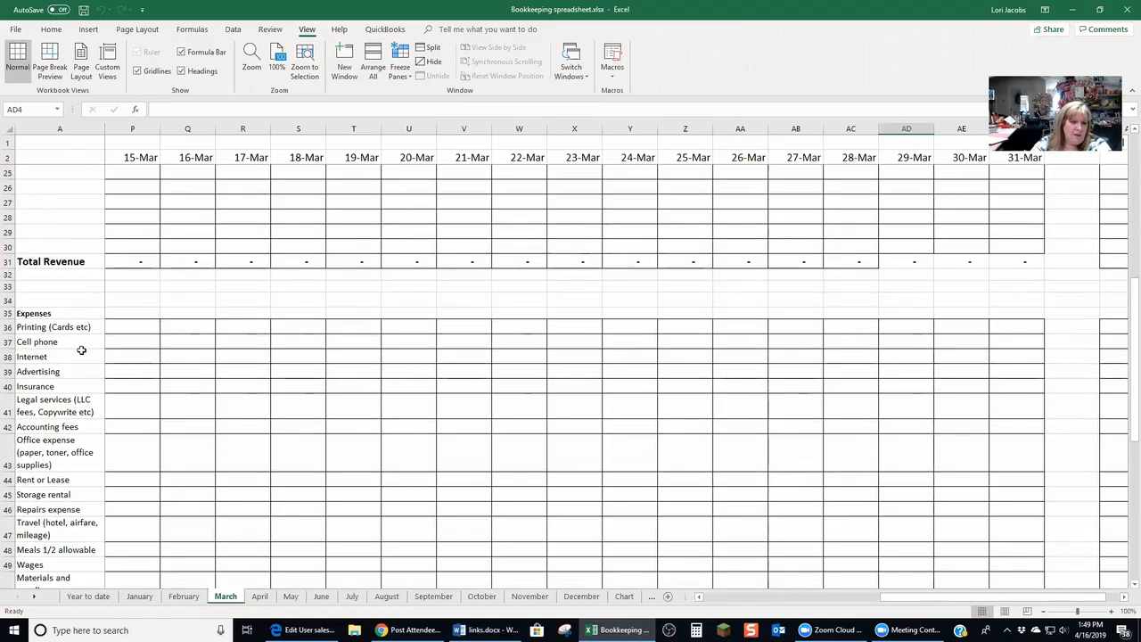
{"action": "left_click_drag", "start_coordinate": [1131, 427], "coordinate": [1130, 462]}
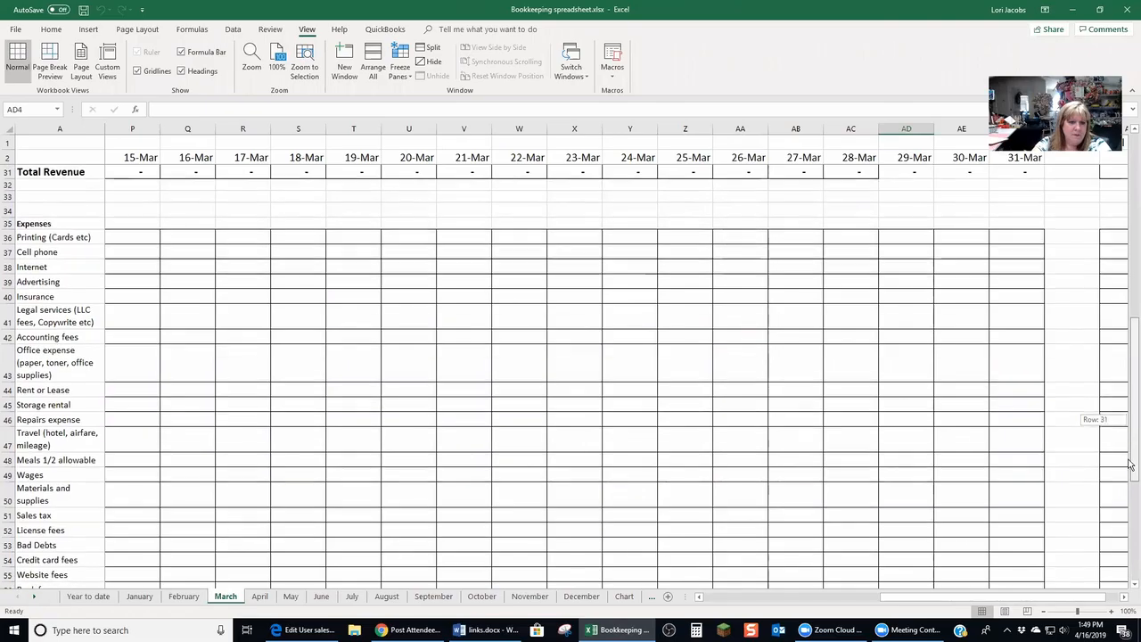
{"action": "left_click", "coordinate": [116, 500]}
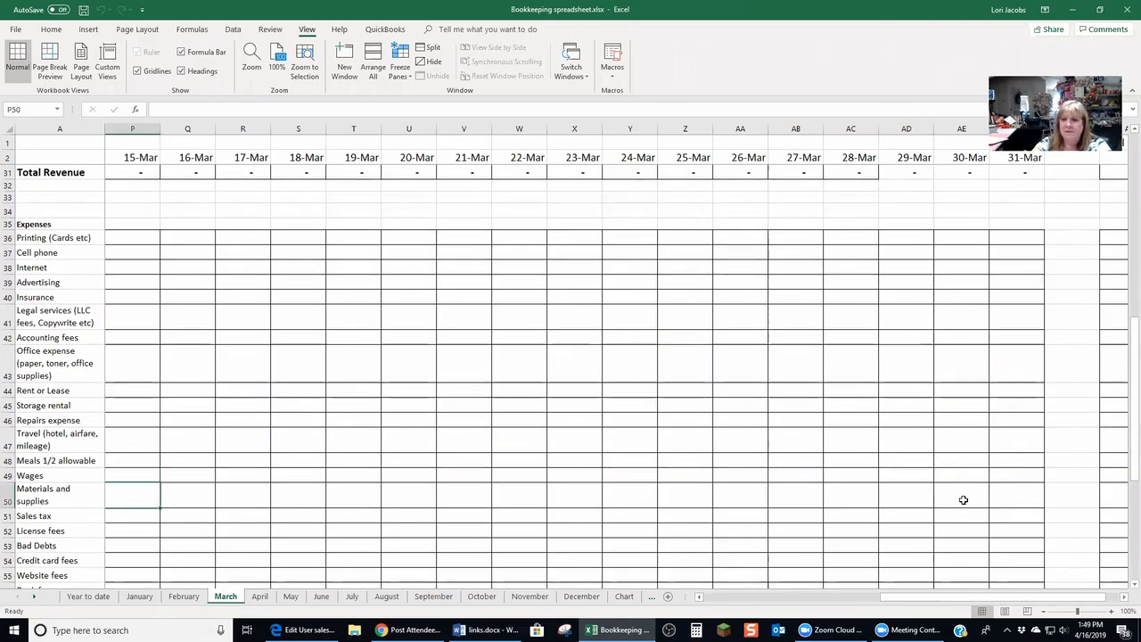
{"action": "left_click", "coordinate": [910, 497]}
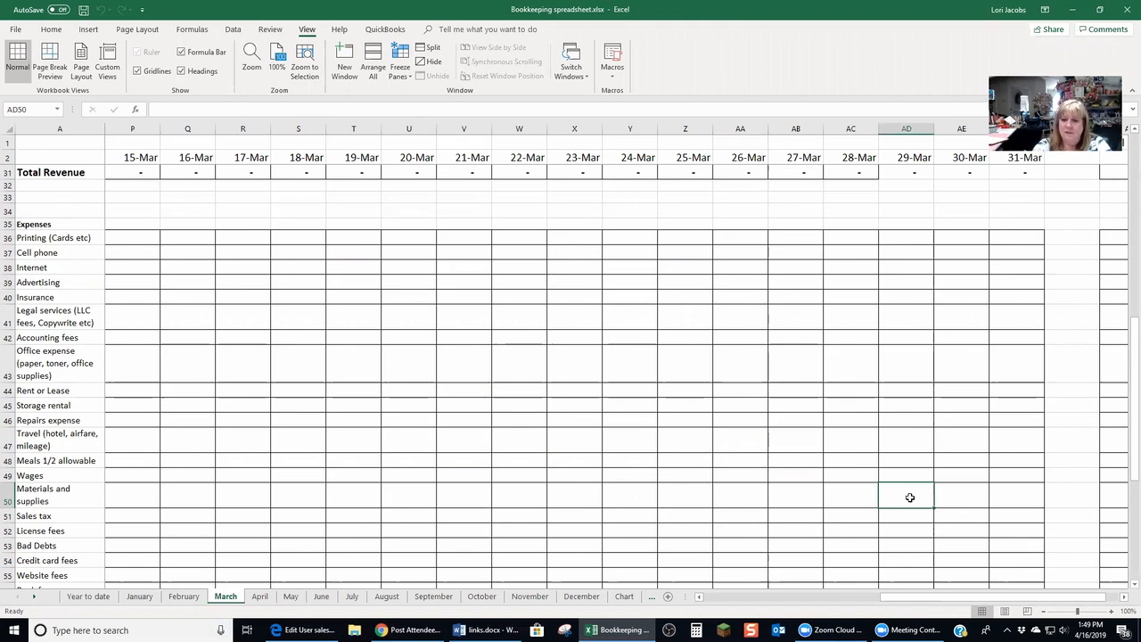
{"action": "type", "text": "777.20"}
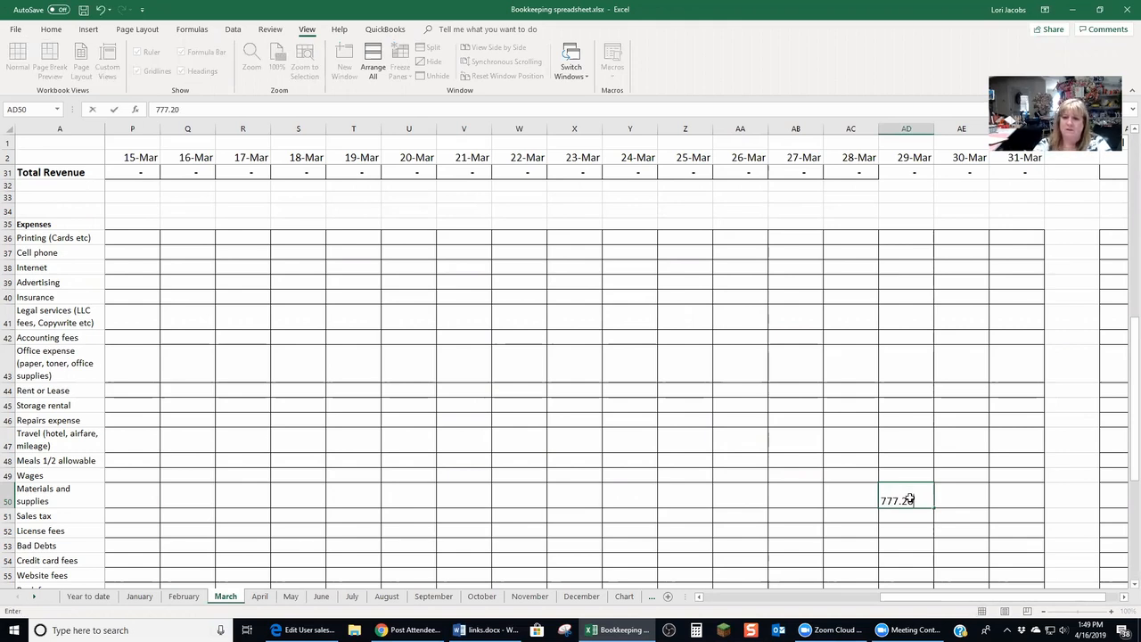
{"action": "key", "text": "Return"}
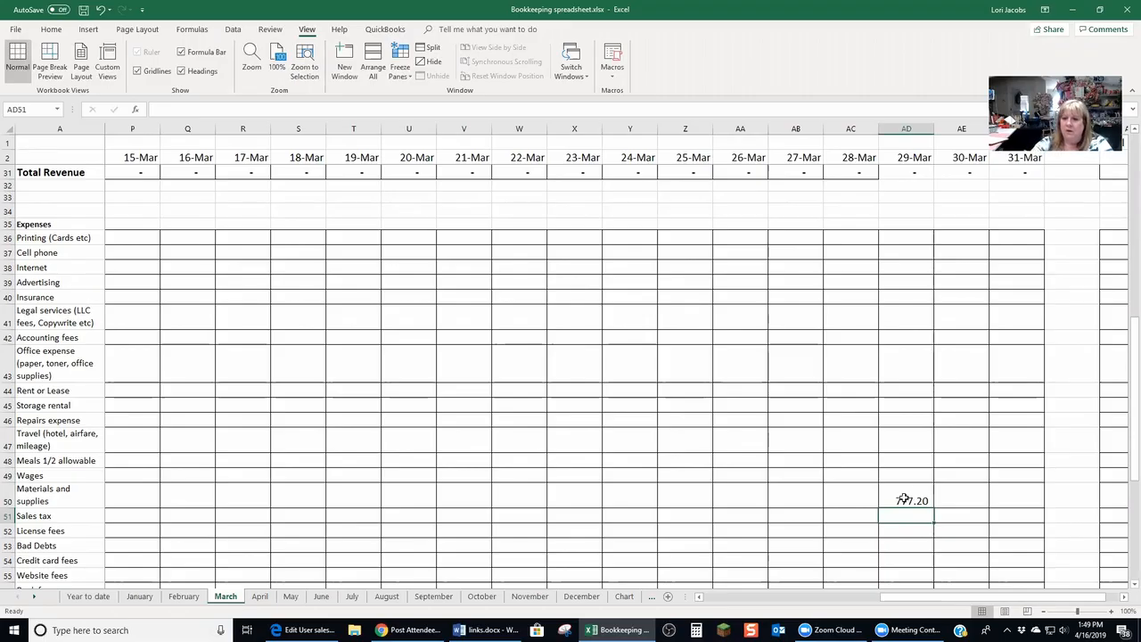
Inspect the Total column formulas for Materials and supplies, Total Expenses and Profit on the March sheet
{"action": "left_click_drag", "start_coordinate": [918, 596], "coordinate": [996, 597]}
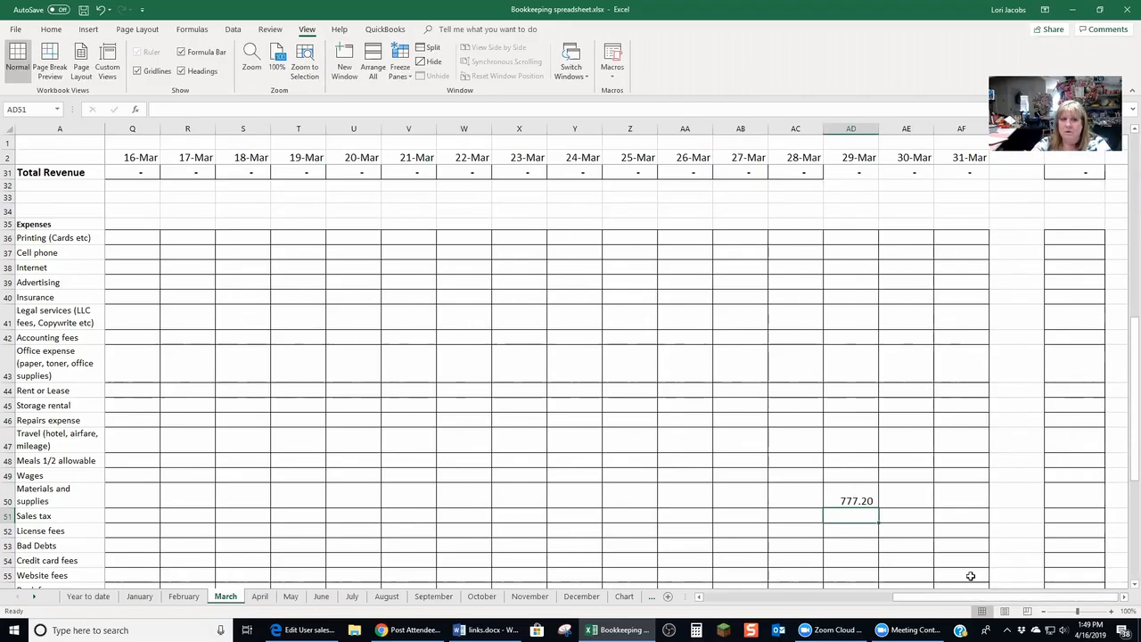
{"action": "left_click", "coordinate": [477, 10]}
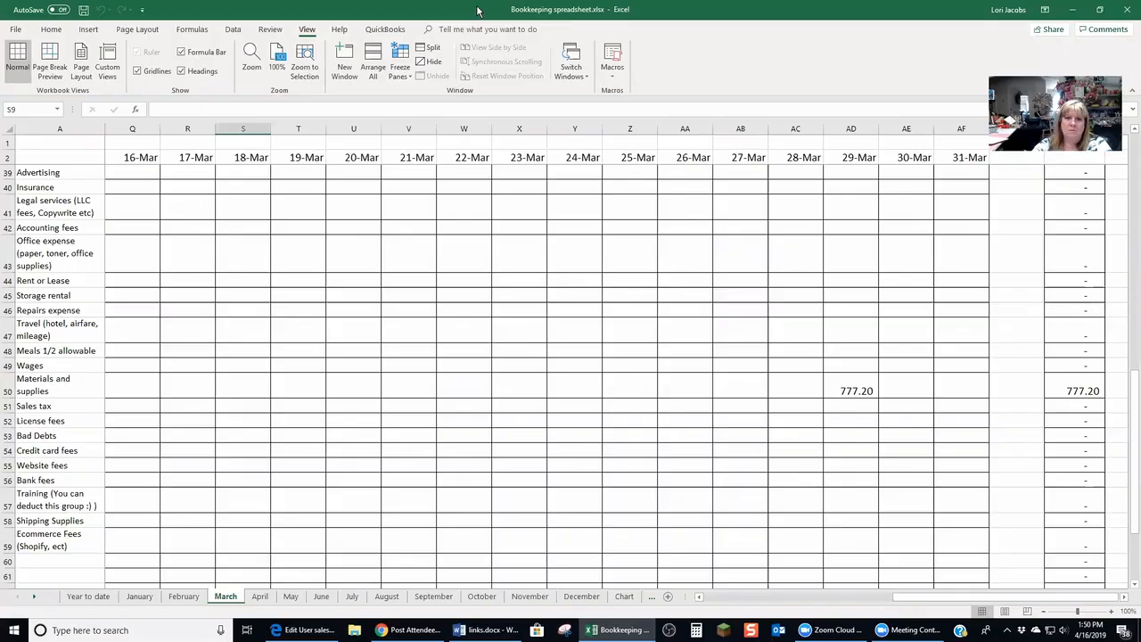
{"action": "left_click", "coordinate": [850, 389]}
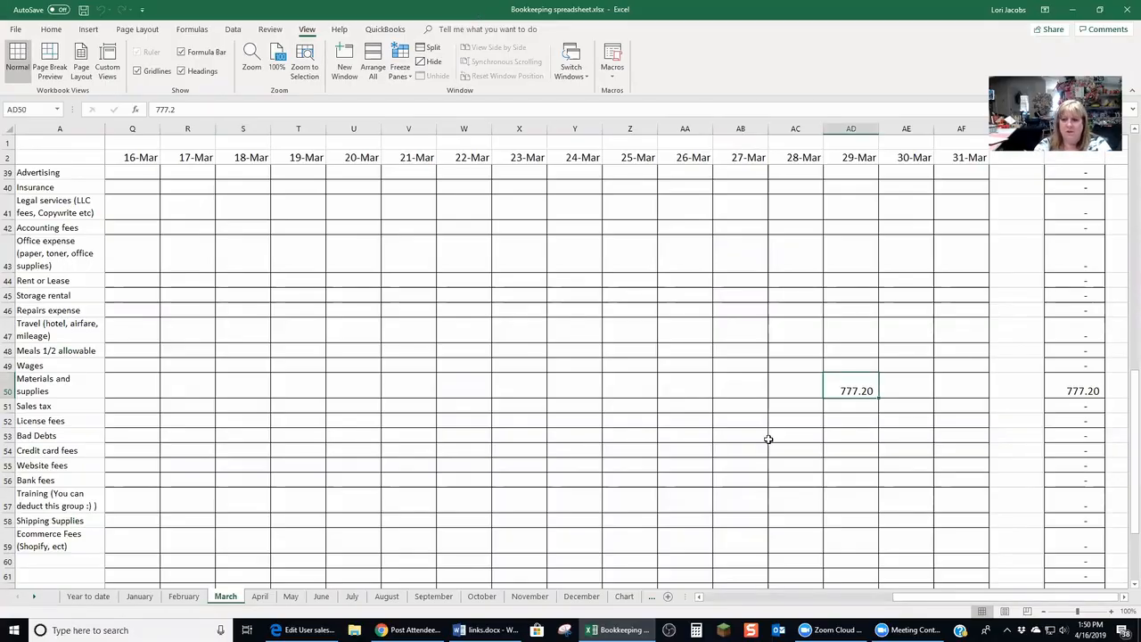
{"action": "key", "text": "Right"}
{"action": "key", "text": "Right"}
{"action": "key", "text": "Right"}
{"action": "key", "text": "Right"}
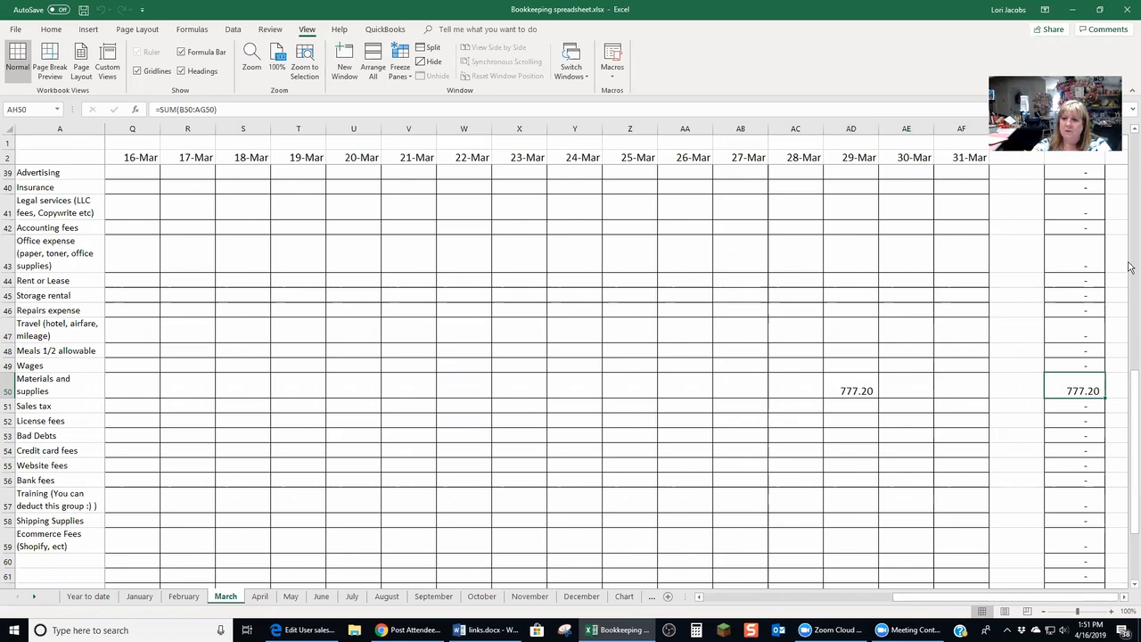
{"action": "left_click_drag", "start_coordinate": [1130, 385], "coordinate": [1130, 551]}
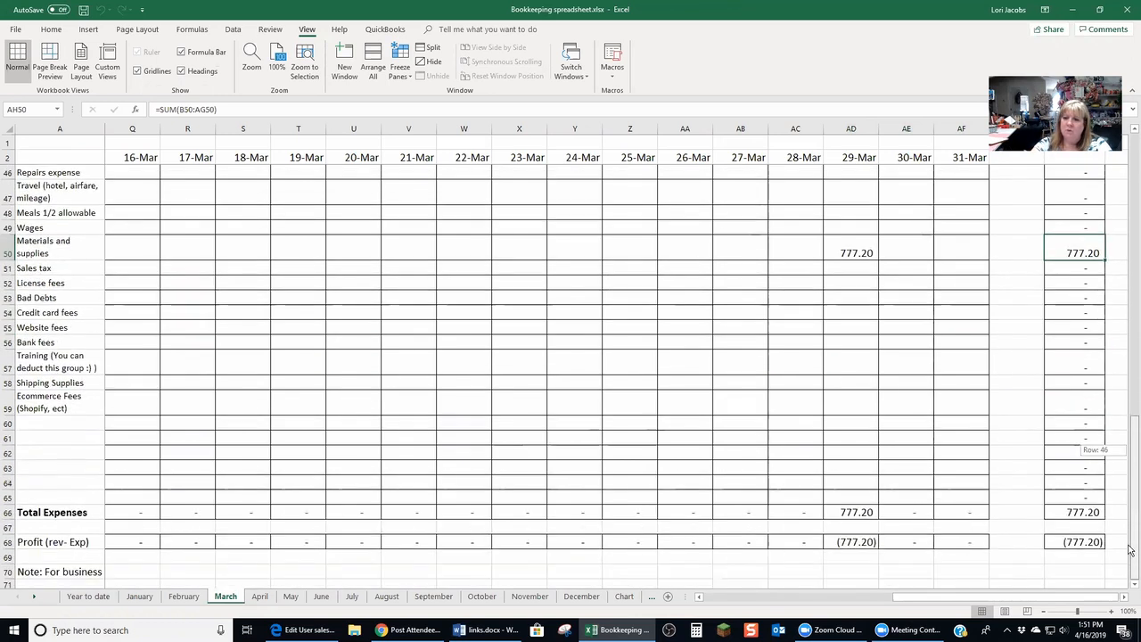
{"action": "left_click", "coordinate": [1077, 512]}
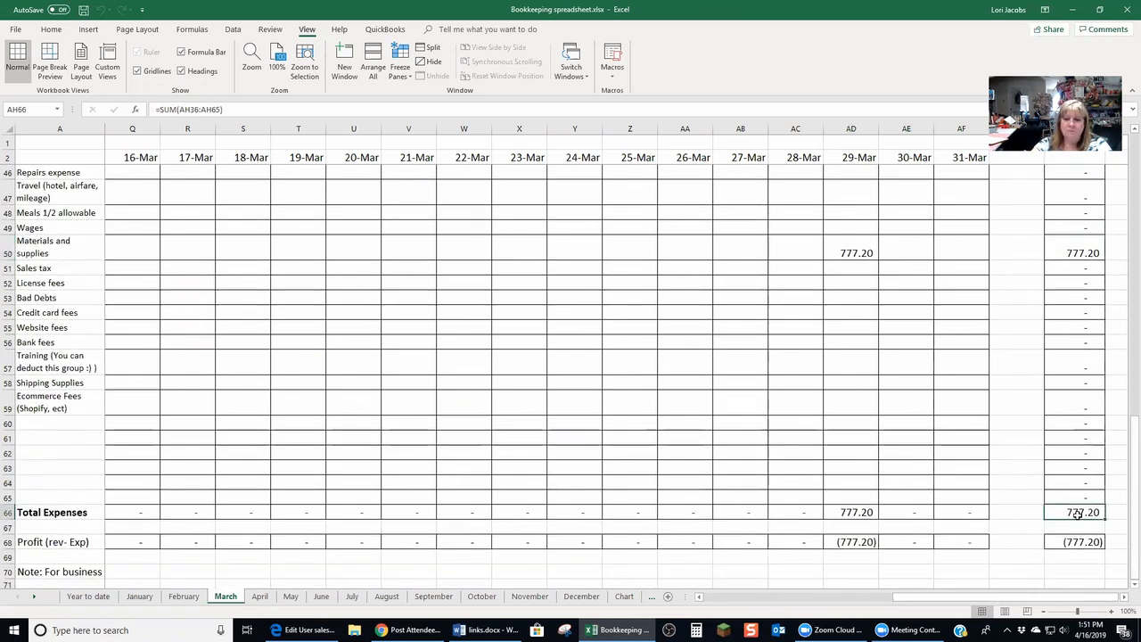
{"action": "left_click", "coordinate": [1082, 543]}
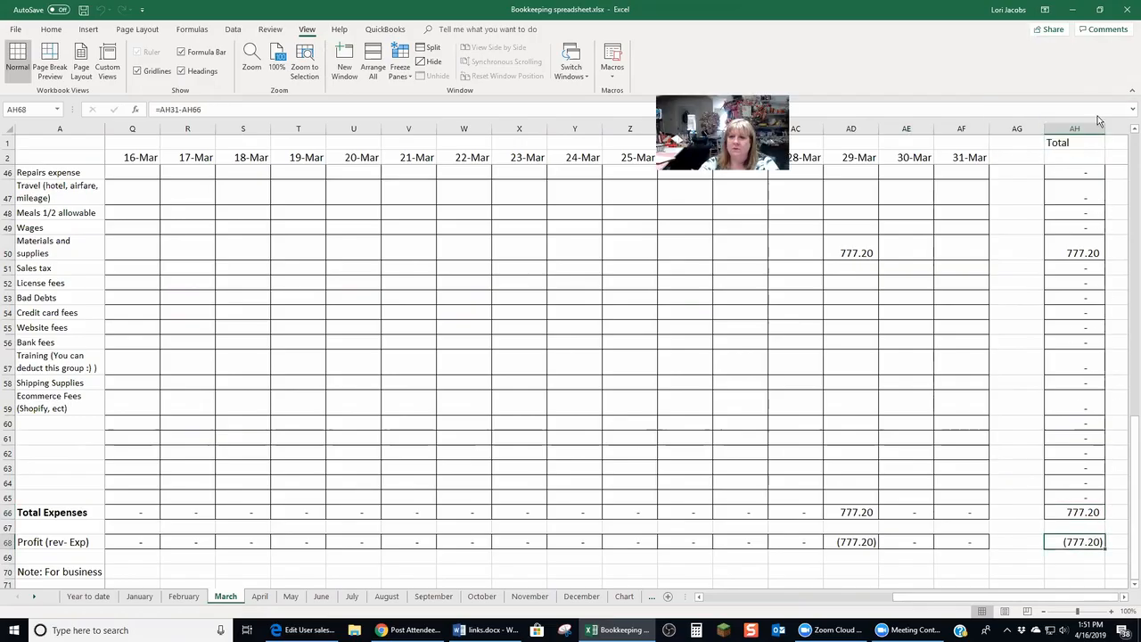
{"action": "left_click_drag", "start_coordinate": [1130, 519], "coordinate": [1128, 147]}
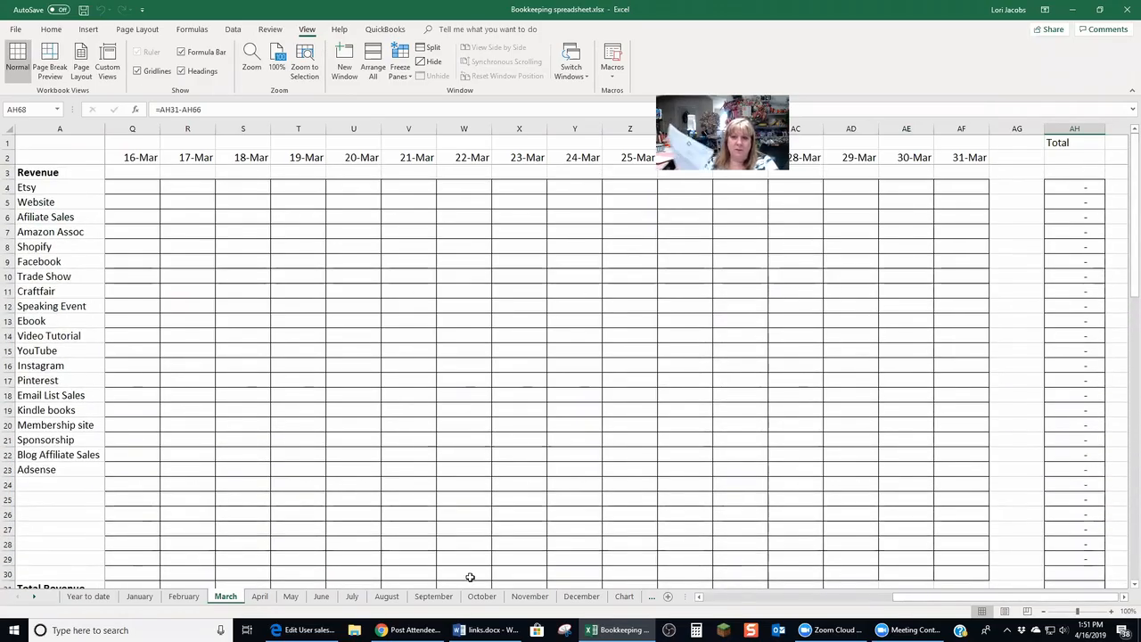
Freeze panes at B3 on the April sheet to keep the date row and category column visible
{"action": "left_click", "coordinate": [260, 596]}
{"action": "left_click_drag", "start_coordinate": [997, 599], "coordinate": [836, 599]}
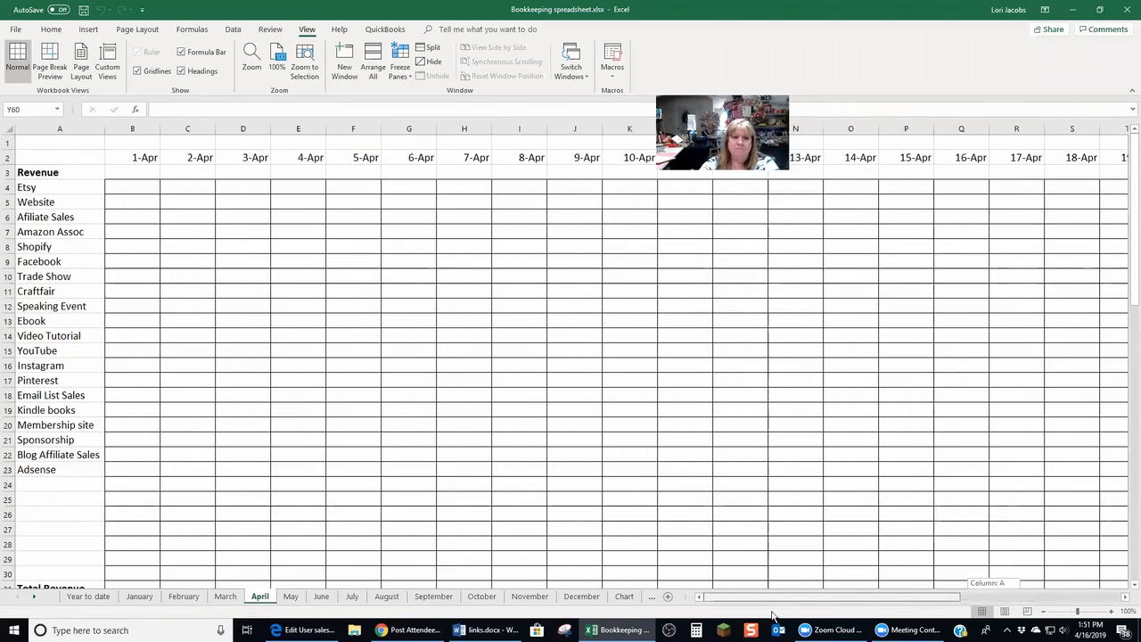
{"action": "left_click", "coordinate": [136, 169]}
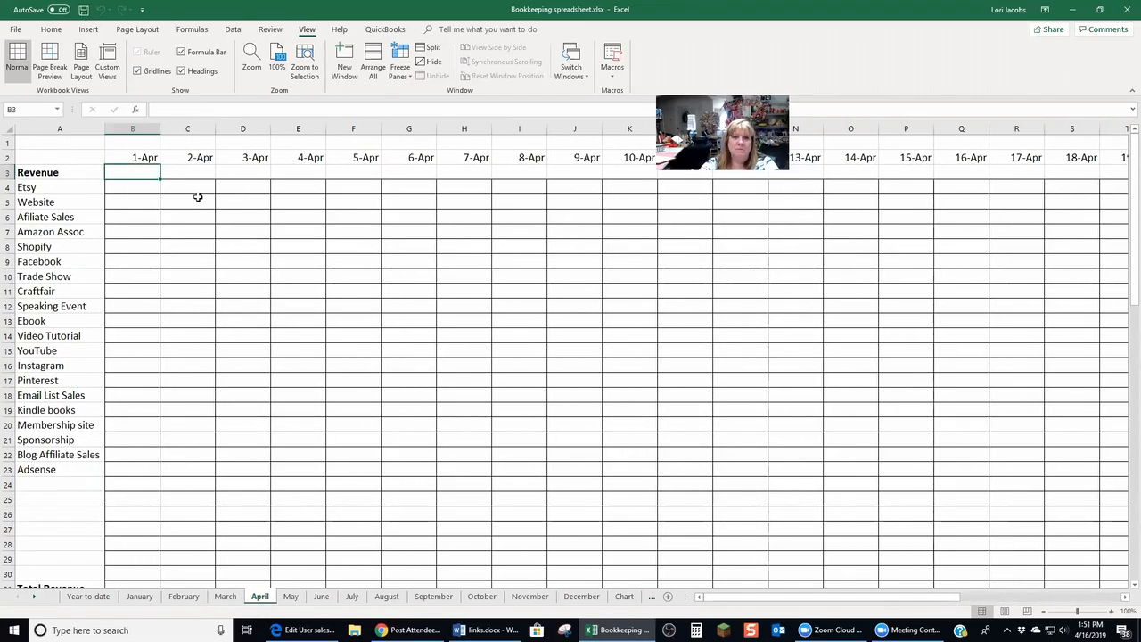
{"action": "left_click", "coordinate": [399, 62]}
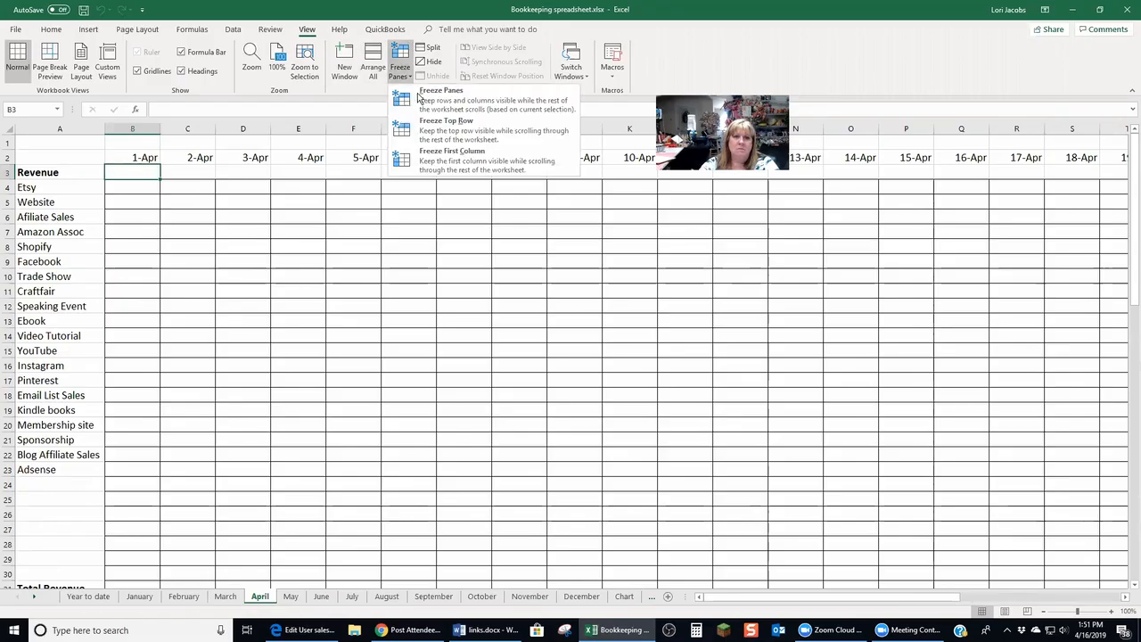
{"action": "left_click", "coordinate": [419, 98]}
Enter 125 as the Shipping Supplies expense on 15-Apr in the April sheet
{"action": "scroll", "coordinate": [285, 331], "scroll_direction": "down", "scroll_amount": 1}
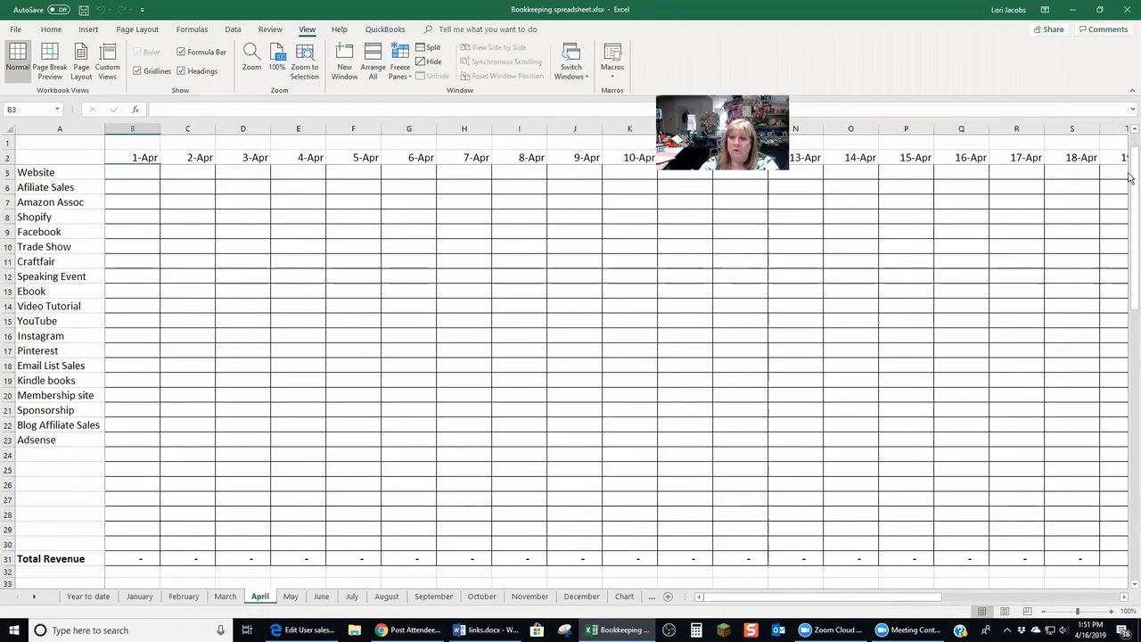
{"action": "left_click_drag", "start_coordinate": [1128, 205], "coordinate": [1128, 440]}
{"action": "left_click", "coordinate": [115, 455]}
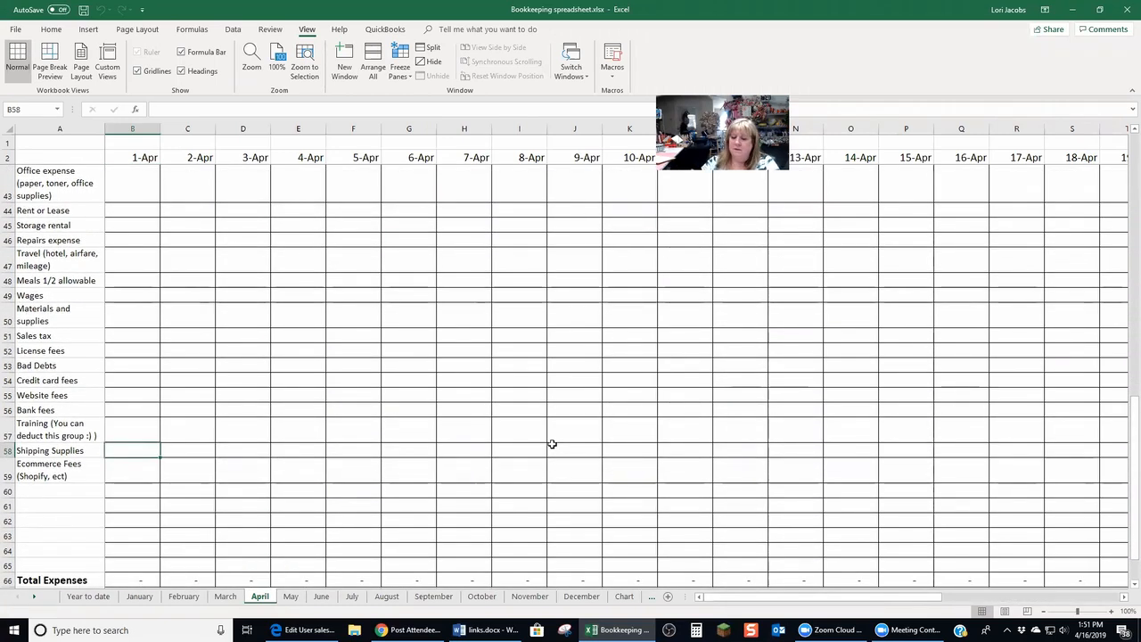
{"action": "key", "text": "Right"}
{"action": "key", "text": "Right"}
{"action": "key", "text": "Right"}
{"action": "key", "text": "Right"}
{"action": "key", "text": "Right"}
{"action": "key", "text": "Right"}
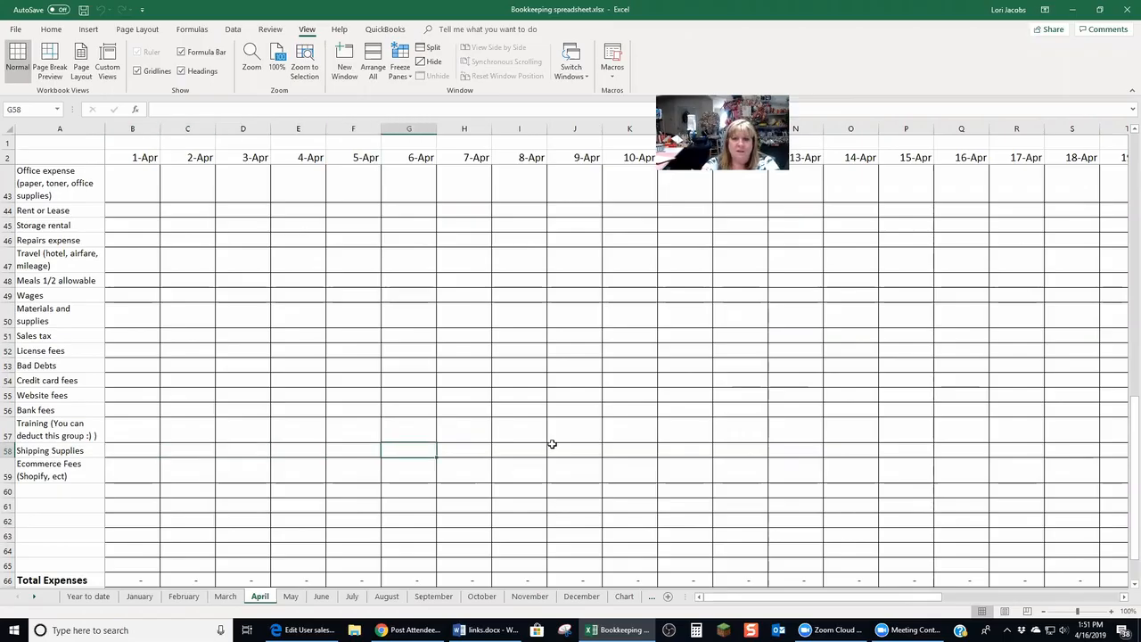
{"action": "key", "text": "Right"}
{"action": "key", "text": "Right"}
{"action": "key", "text": "Right"}
{"action": "key", "text": "Right"}
{"action": "key", "text": "Right"}
{"action": "key", "text": "Right"}
{"action": "key", "text": "Right"}
{"action": "key", "text": "Right"}
{"action": "key", "text": "Right"}
{"action": "key", "text": "Right"}
{"action": "key", "text": "Right"}
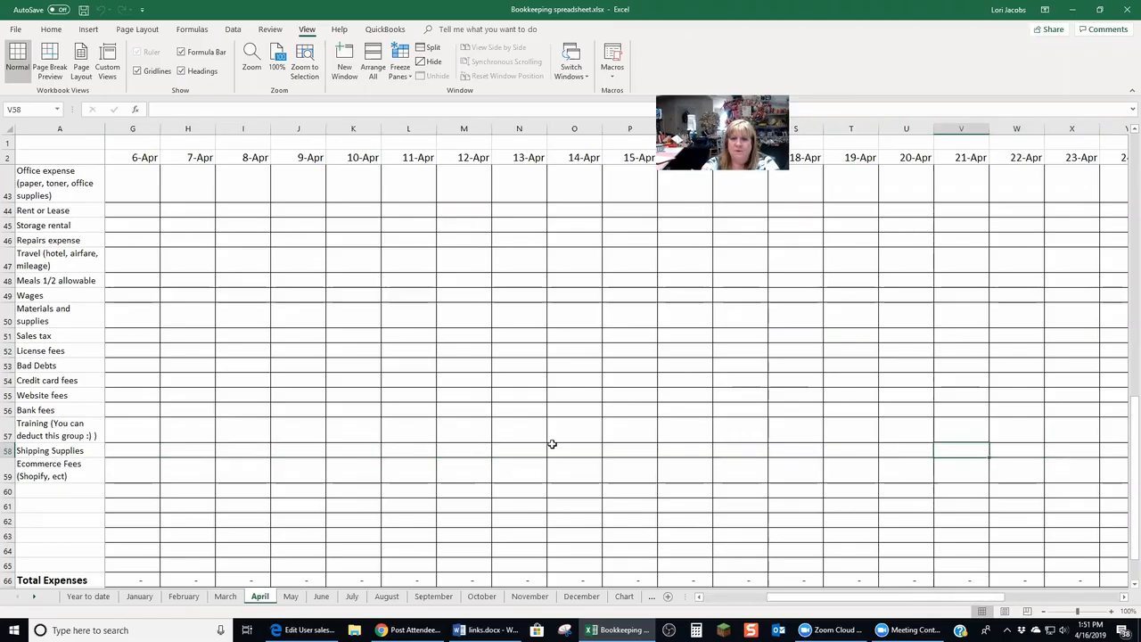
{"action": "key", "text": "Left"}
{"action": "key", "text": "Left"}
{"action": "key", "text": "Left"}
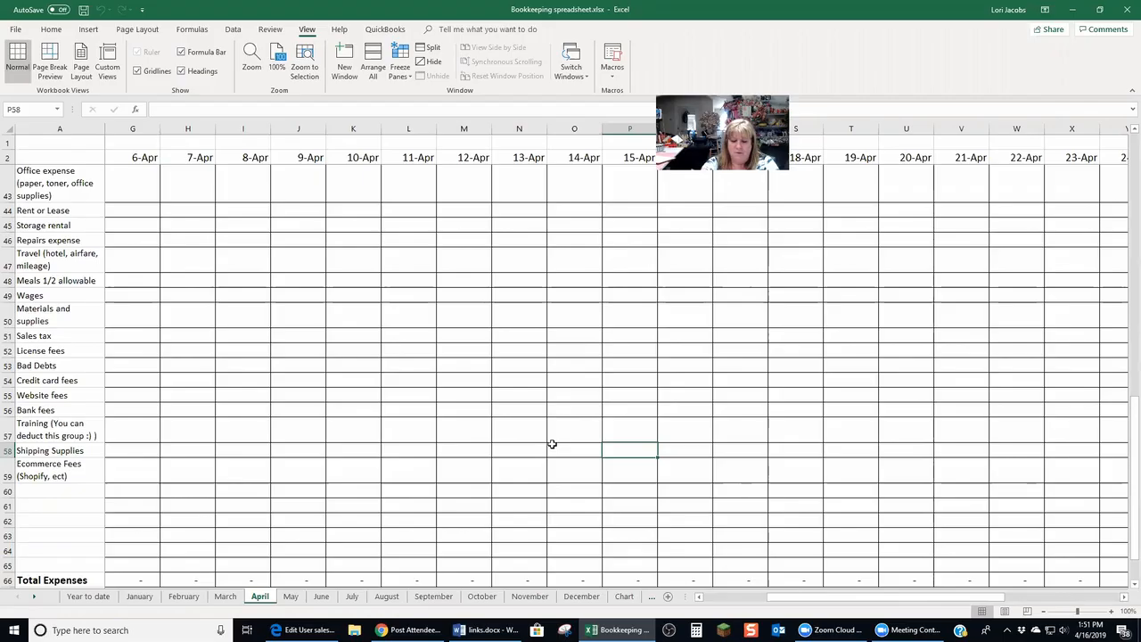
{"action": "type", "text": "125"}
{"action": "key", "text": "Return"}
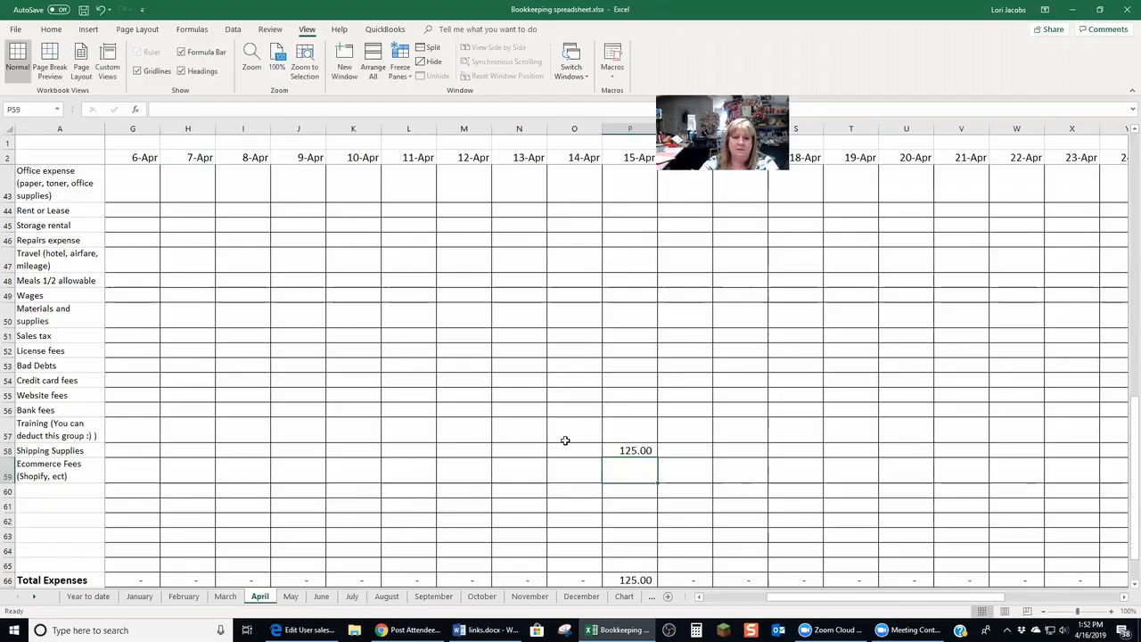
Check the Shipping Supplies total formula in the April Total column
{"action": "left_click_drag", "start_coordinate": [805, 598], "coordinate": [728, 601]}
{"action": "left_click", "coordinate": [1075, 448]}
{"action": "left_click_drag", "start_coordinate": [1131, 451], "coordinate": [1130, 147]}
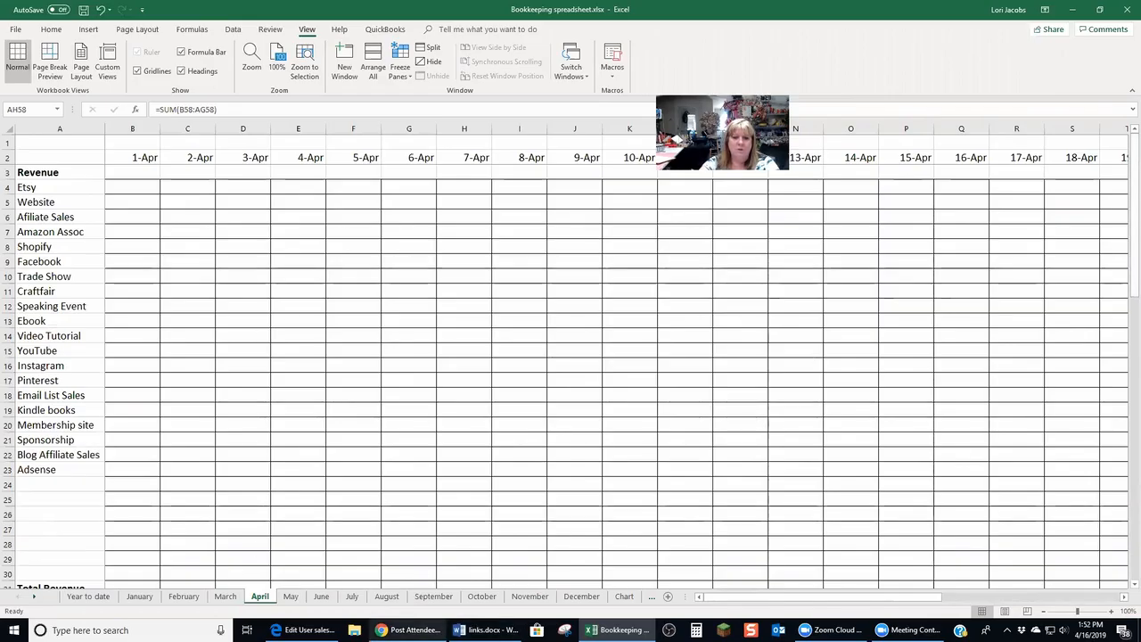
Switch to the browser and open the Etsy Shop Dashboard in a new tab
{"action": "mouse_move", "coordinate": [410, 629]}
{"action": "left_click", "coordinate": [405, 588]}
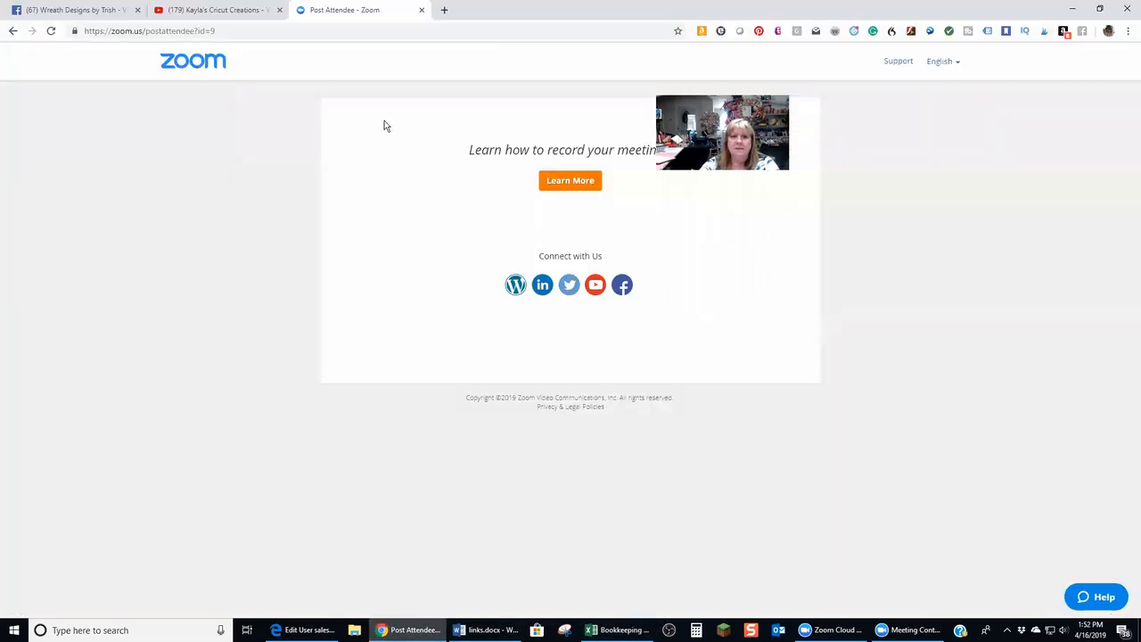
{"action": "left_click", "coordinate": [444, 10]}
{"action": "type", "text": "etsy"}
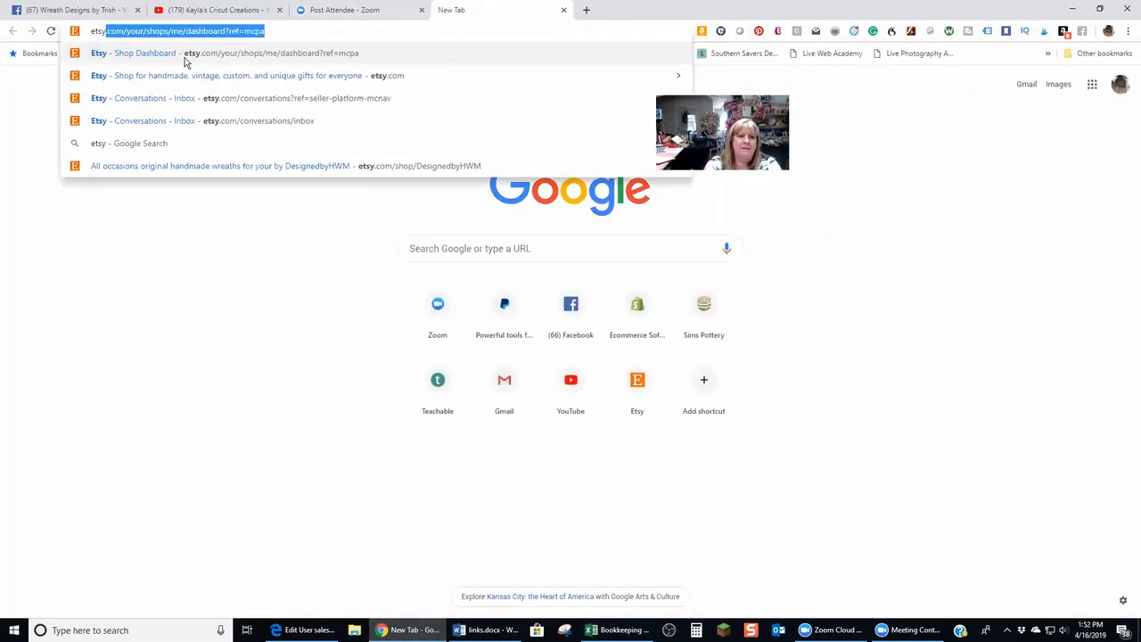
{"action": "left_click", "coordinate": [185, 56]}
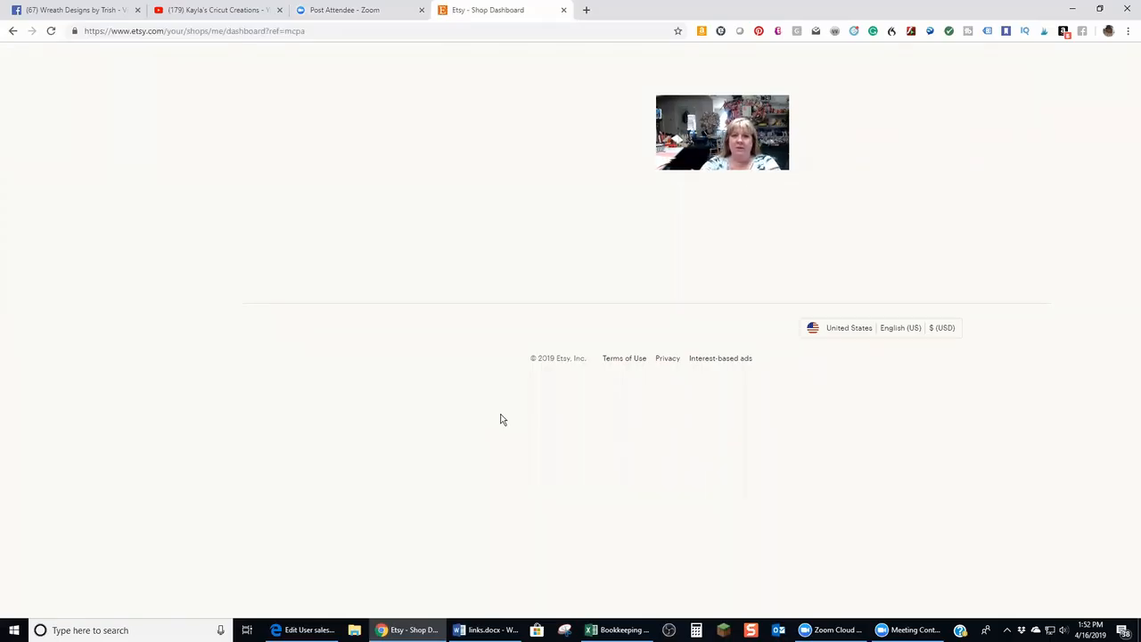
{"action": "left_click", "coordinate": [329, 30]}
{"action": "key", "text": "Return"}
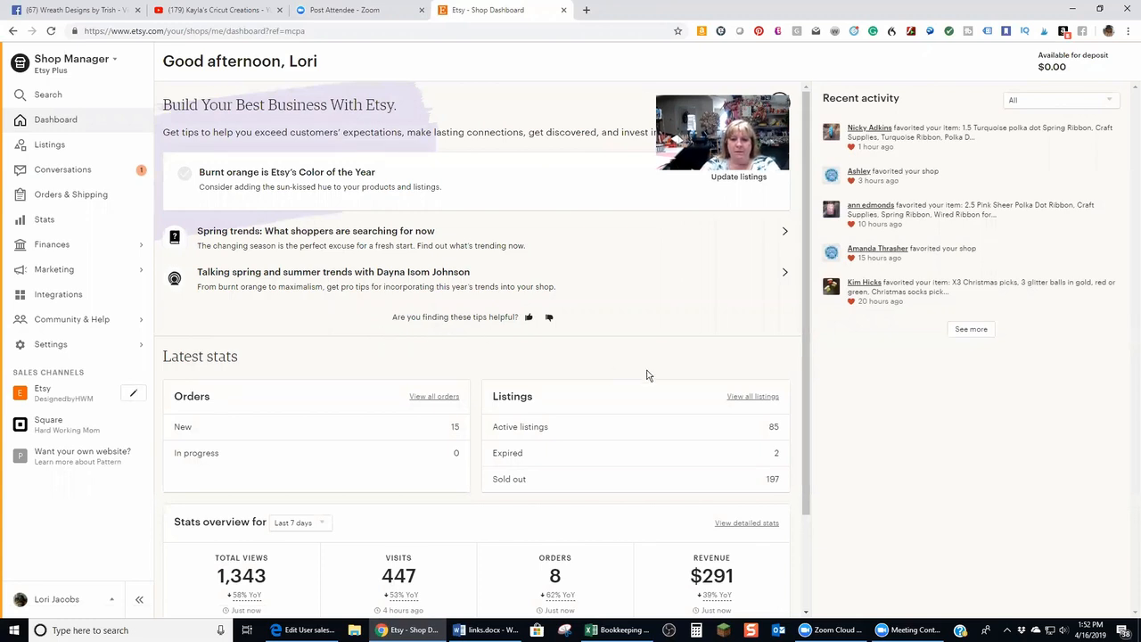
Open the detailed shop stats and show them for Yesterday
{"action": "left_click_drag", "start_coordinate": [807, 278], "coordinate": [826, 456]}
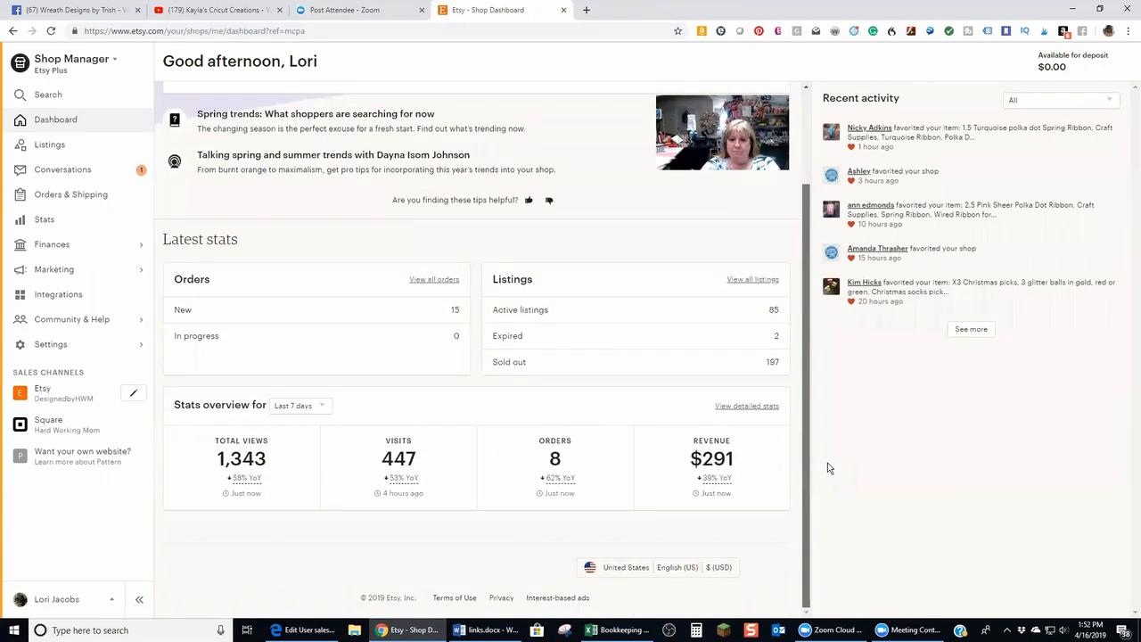
{"action": "left_click", "coordinate": [753, 409]}
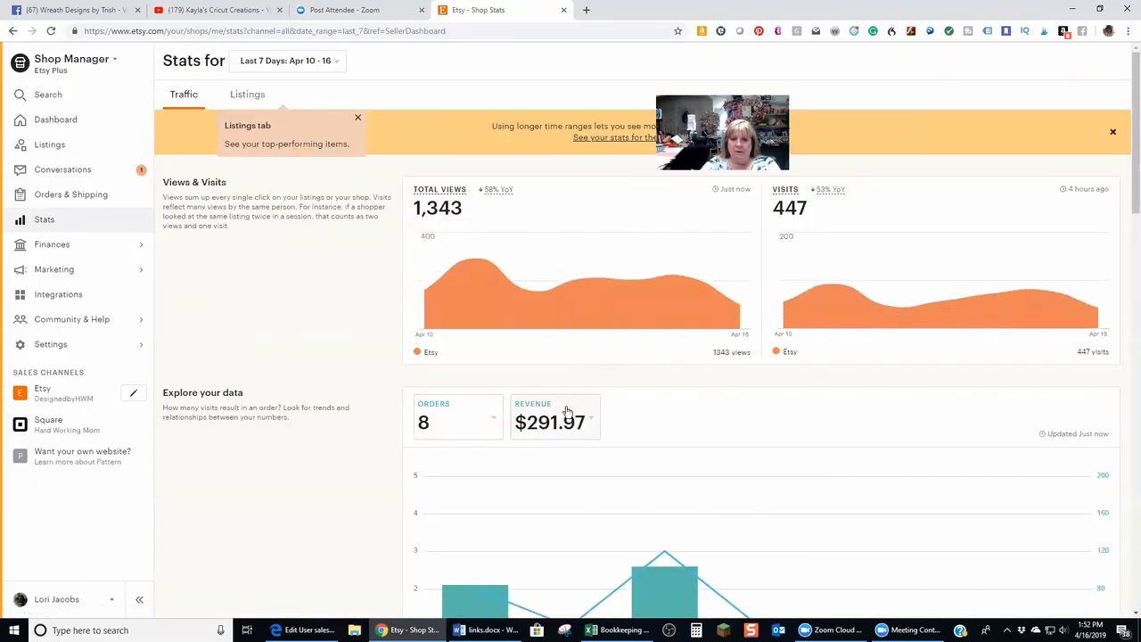
{"action": "left_click", "coordinate": [334, 62]}
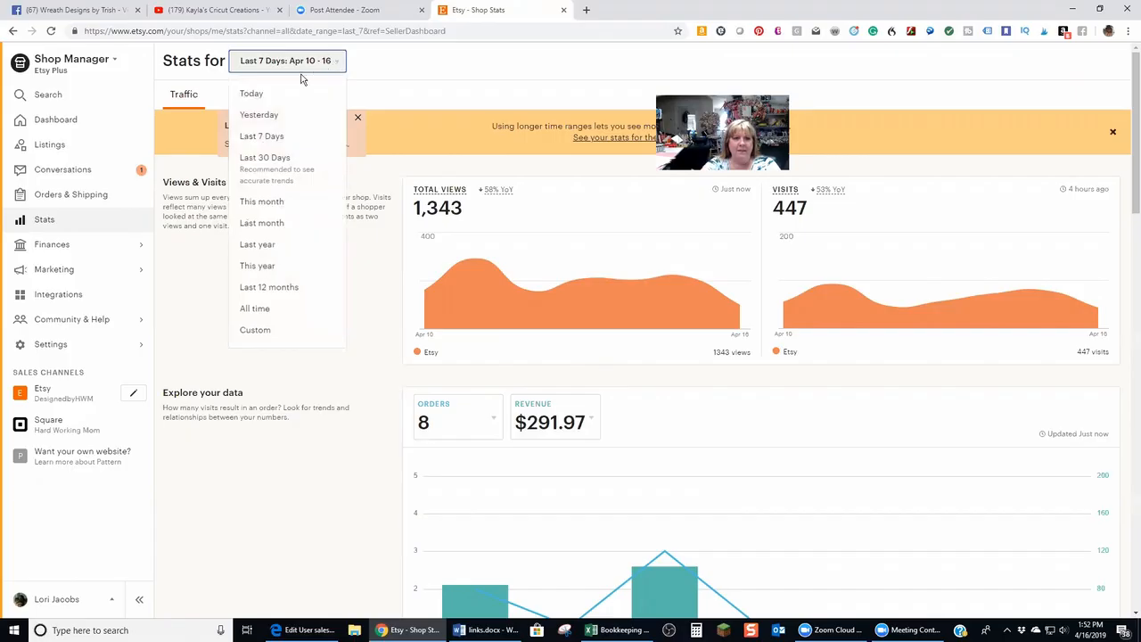
{"action": "left_click", "coordinate": [258, 115]}
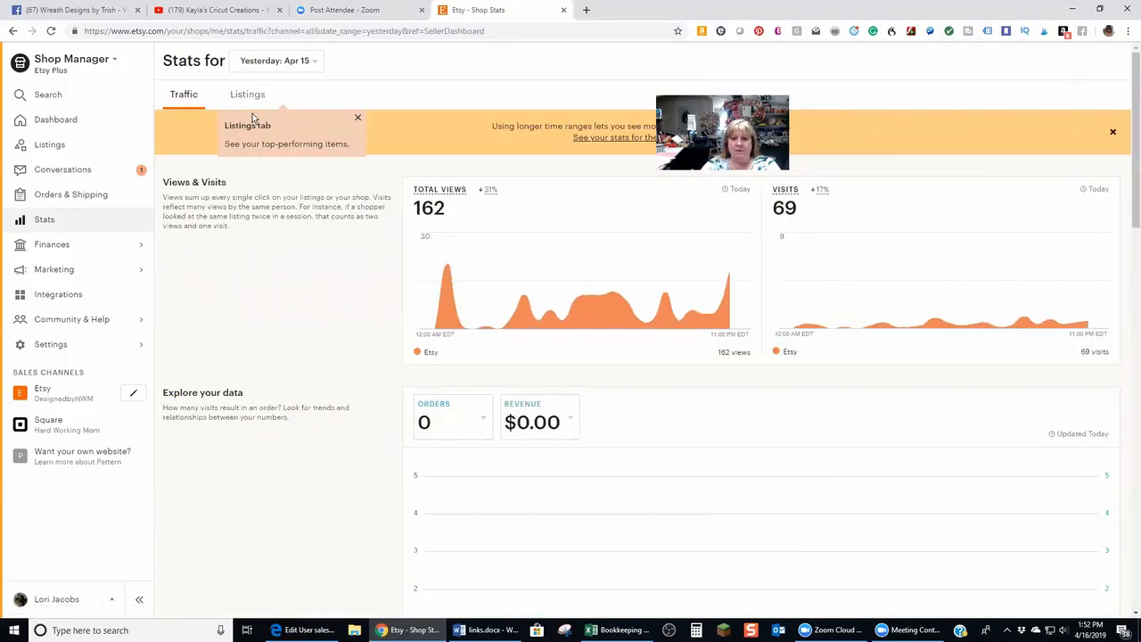
Set the Etsy stats date range to a custom range from Apr 12 to Apr 13, 2019
{"action": "left_click", "coordinate": [316, 63]}
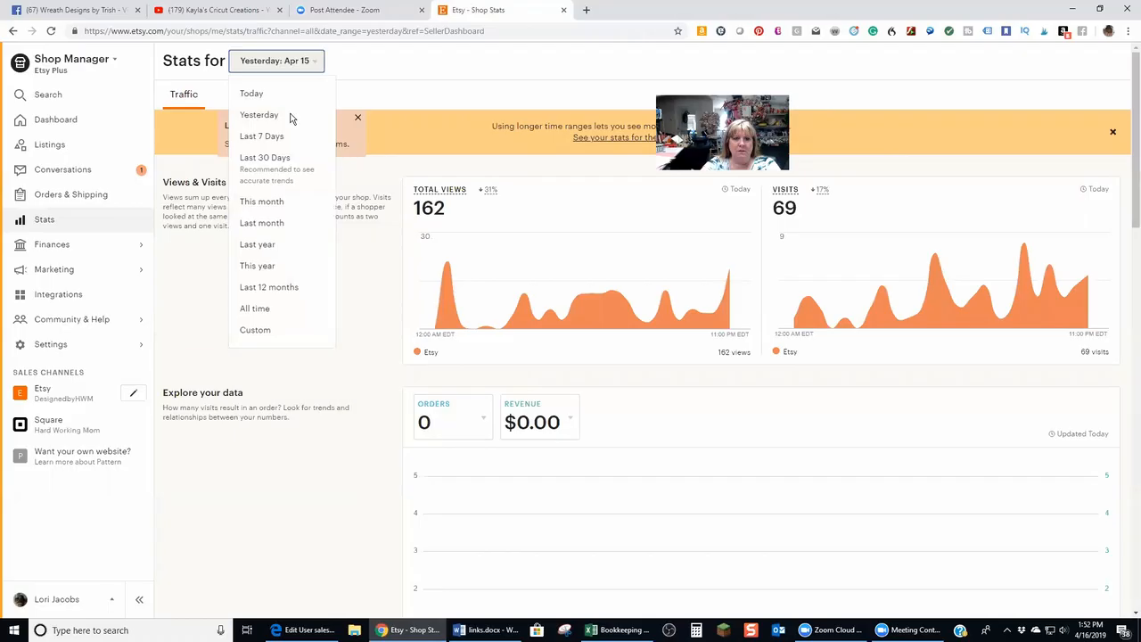
{"action": "left_click", "coordinate": [254, 331]}
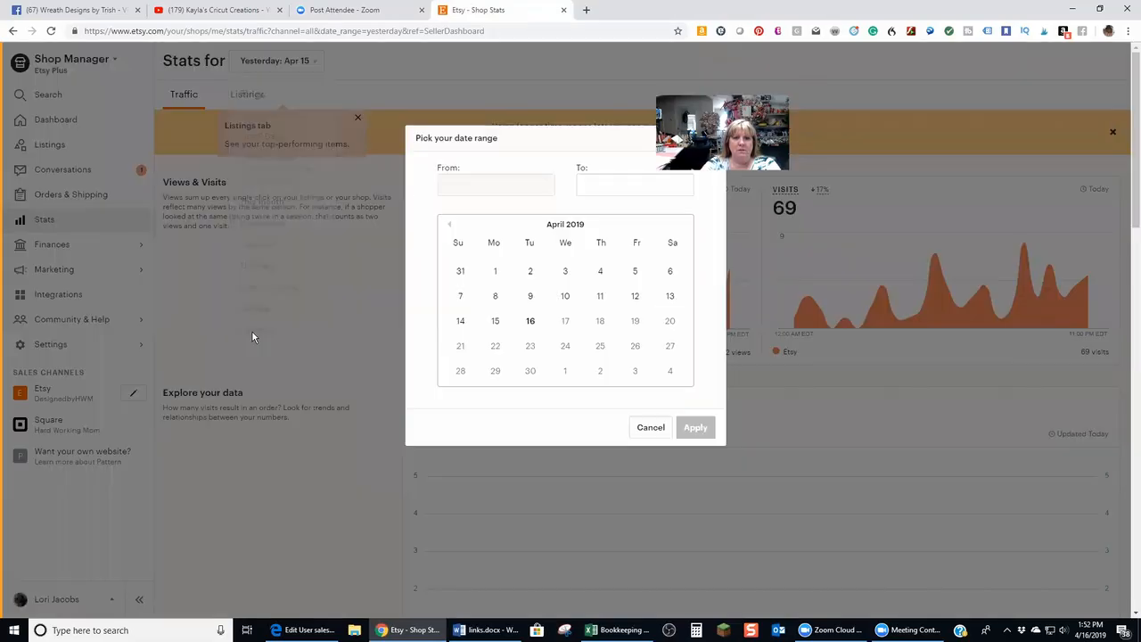
{"action": "left_click", "coordinate": [634, 295]}
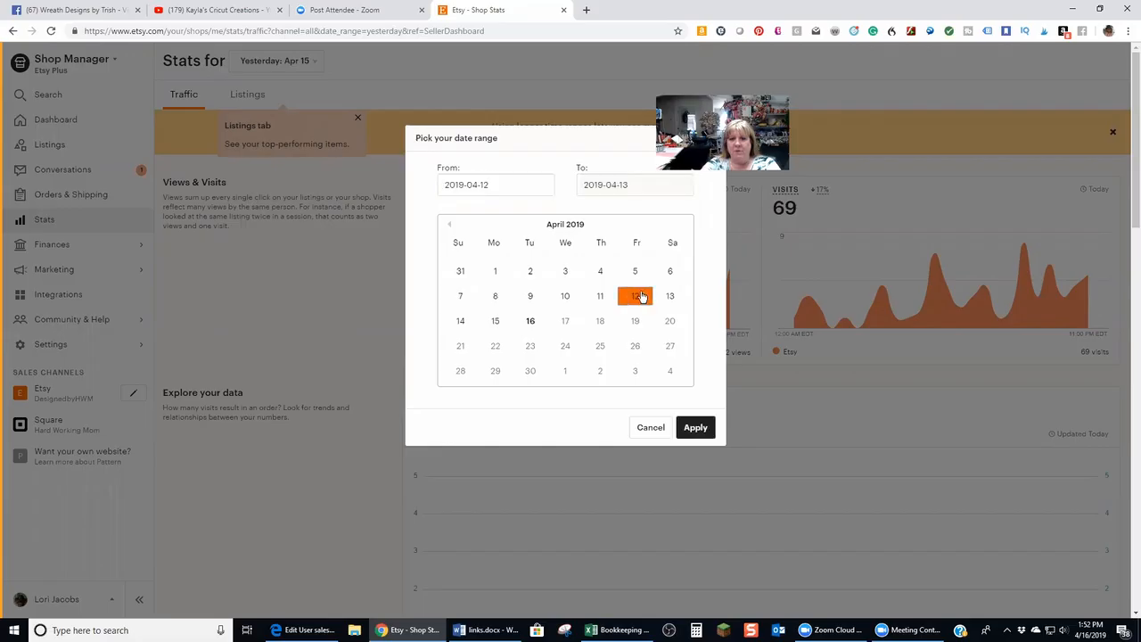
{"action": "left_click", "coordinate": [695, 428]}
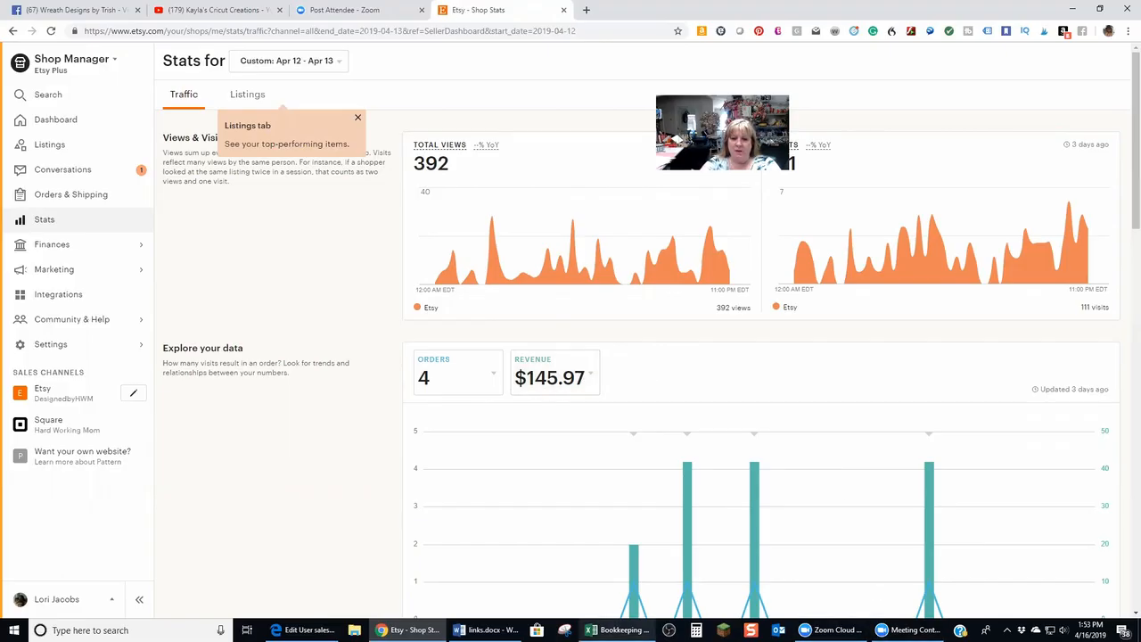
Enter 145.97 as Etsy revenue on 12-Apr in the April sheet
{"action": "mouse_move", "coordinate": [618, 630]}
{"action": "left_click", "coordinate": [615, 579]}
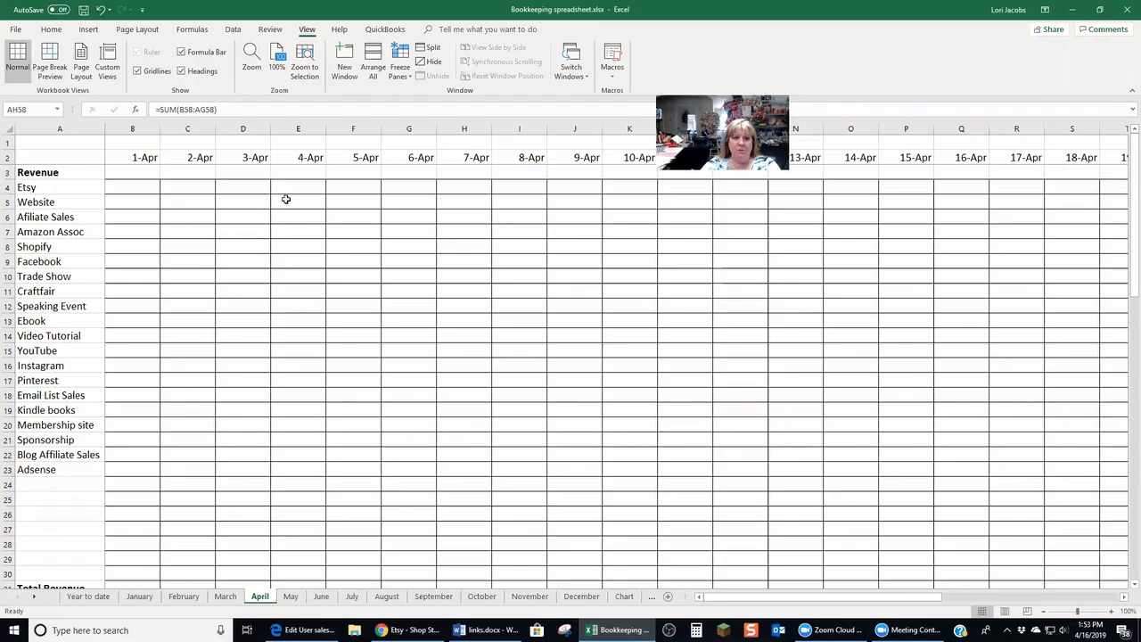
{"action": "left_click", "coordinate": [459, 183]}
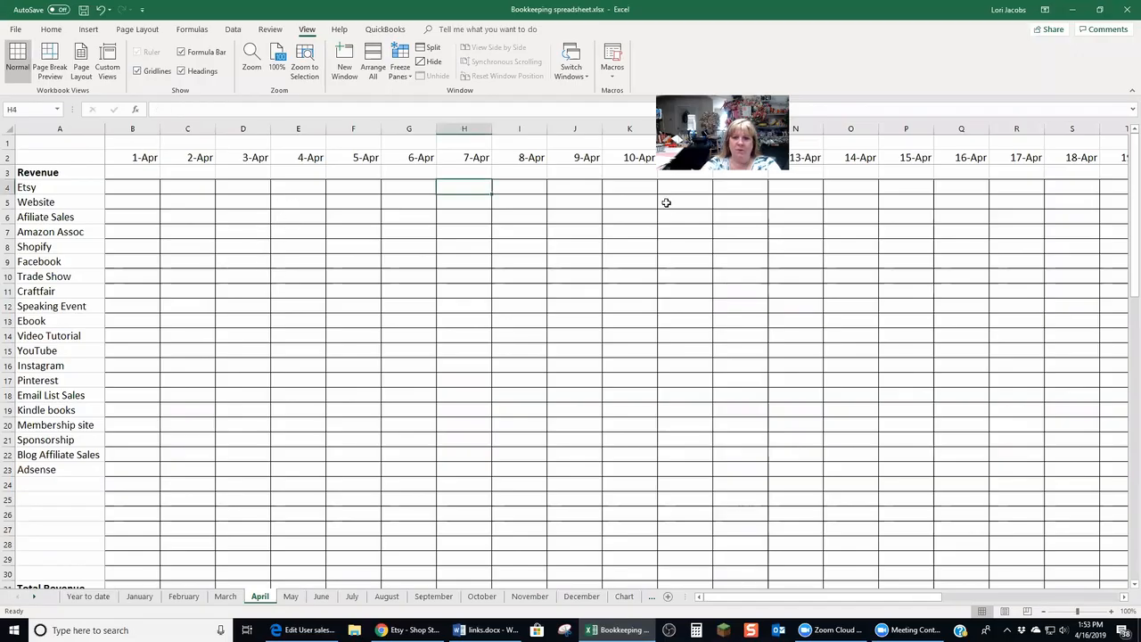
{"action": "key", "text": "Right"}
{"action": "key", "text": "Right"}
{"action": "key", "text": "Right"}
{"action": "key", "text": "Right"}
{"action": "key", "text": "Right"}
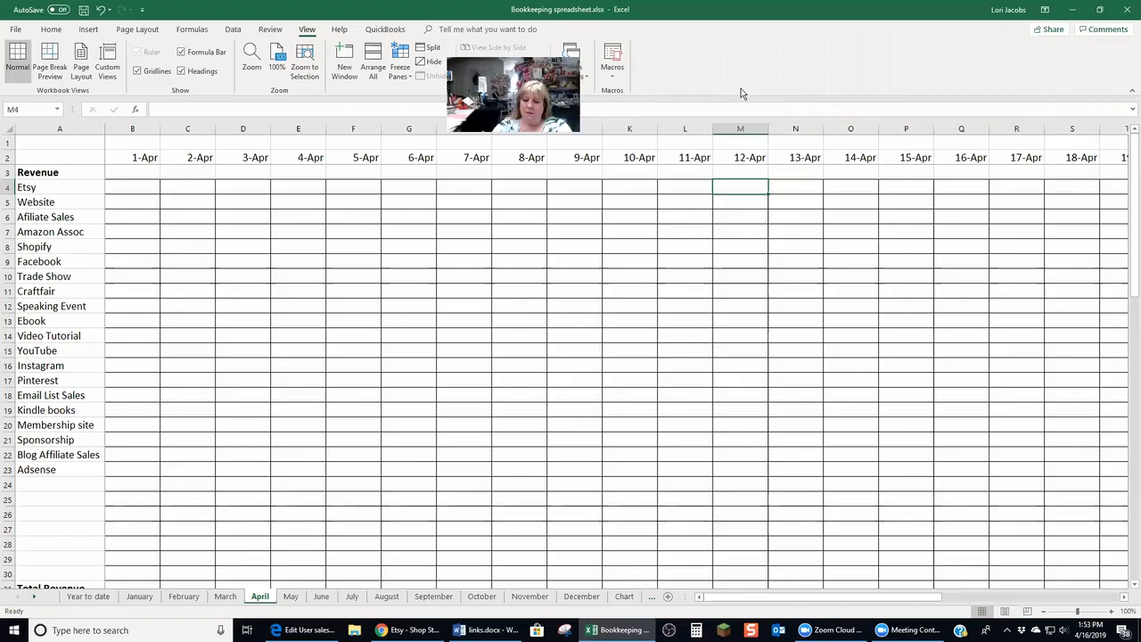
{"action": "type", "text": "145."}
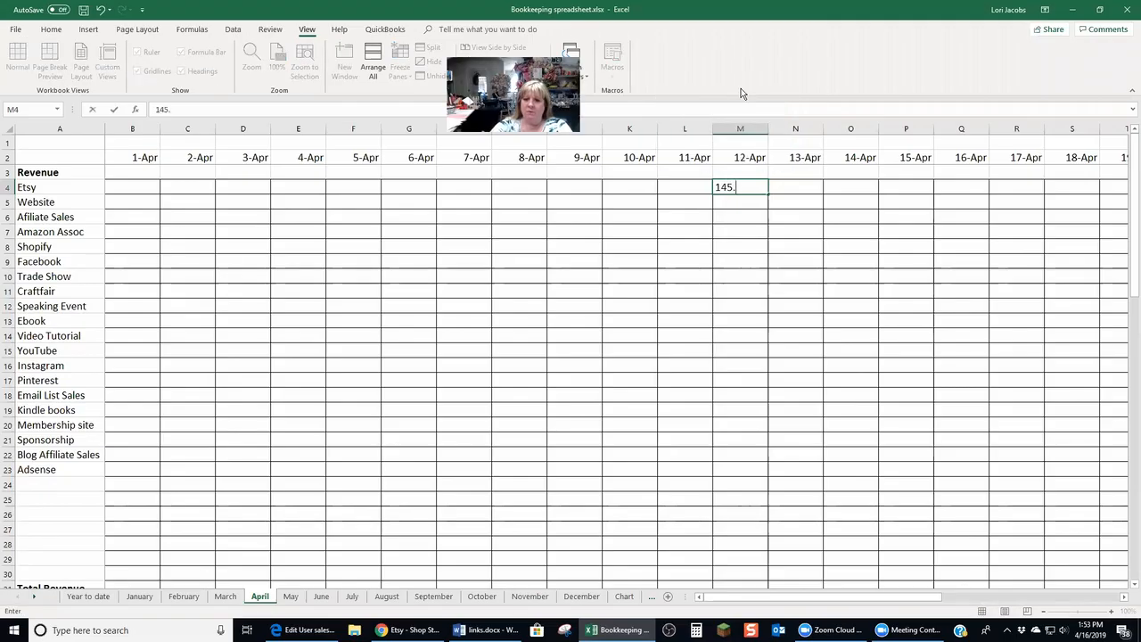
{"action": "left_click", "coordinate": [401, 630]}
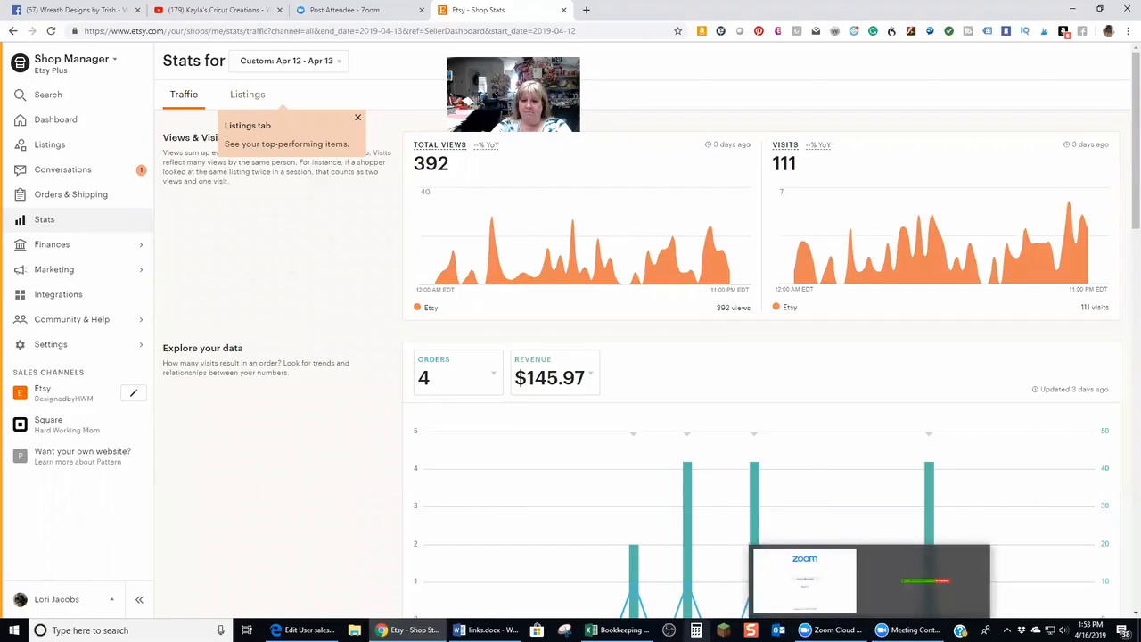
{"action": "left_click", "coordinate": [620, 630]}
{"action": "type", "text": "97"}
{"action": "key", "text": "Return"}
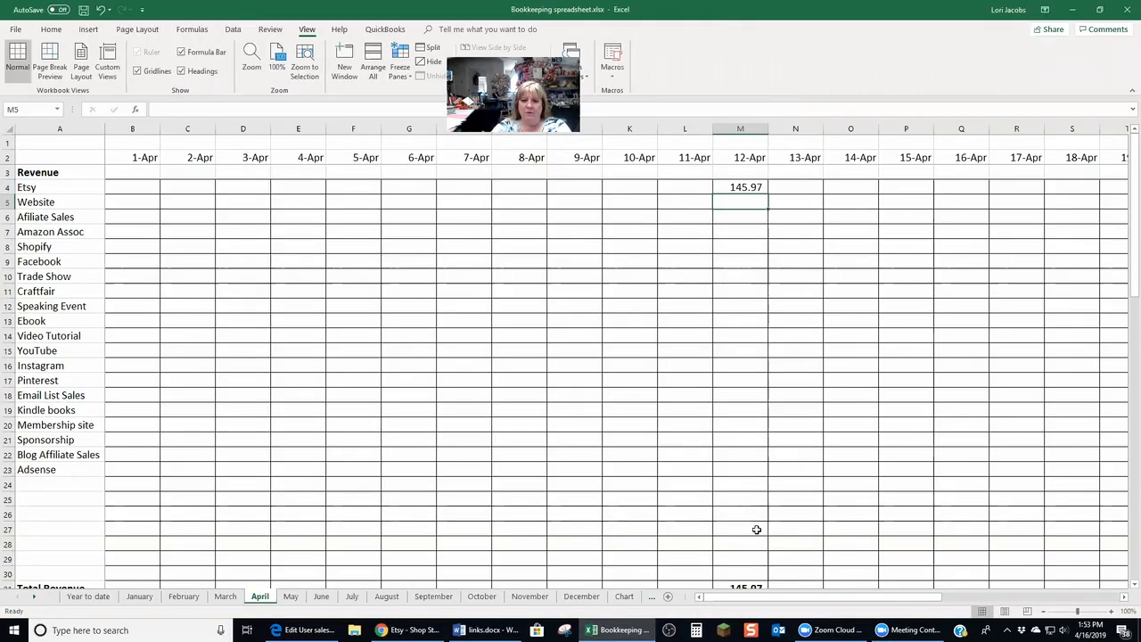
Close the Etsy stats tab and open shopify.com in a new browser tab
{"action": "left_click", "coordinate": [408, 631]}
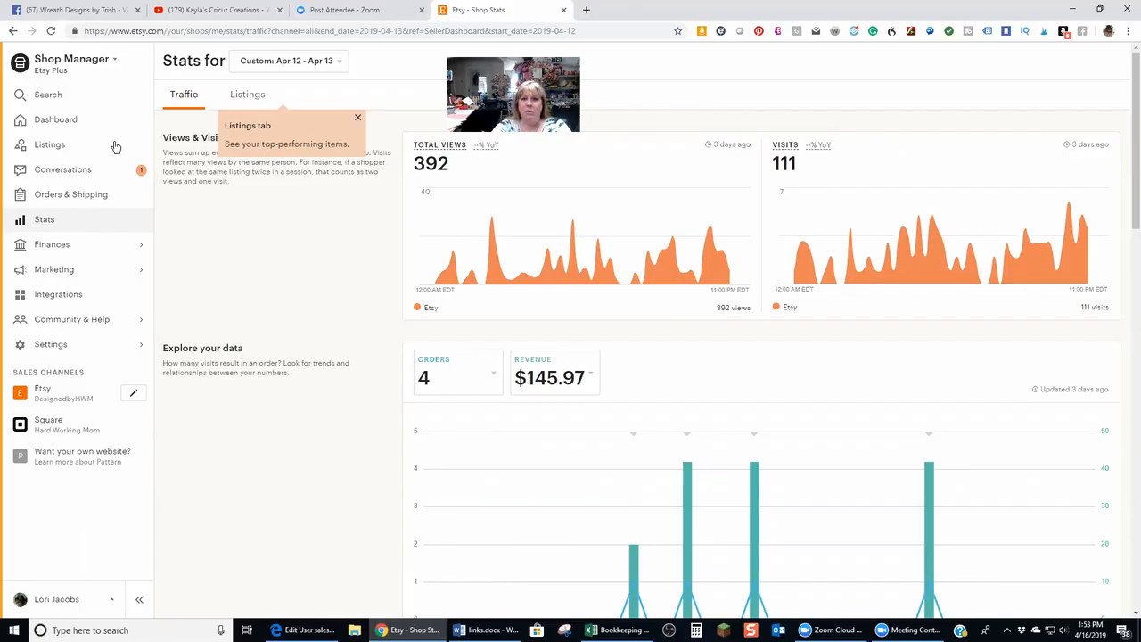
{"action": "left_click", "coordinate": [564, 10]}
{"action": "left_click", "coordinate": [443, 10]}
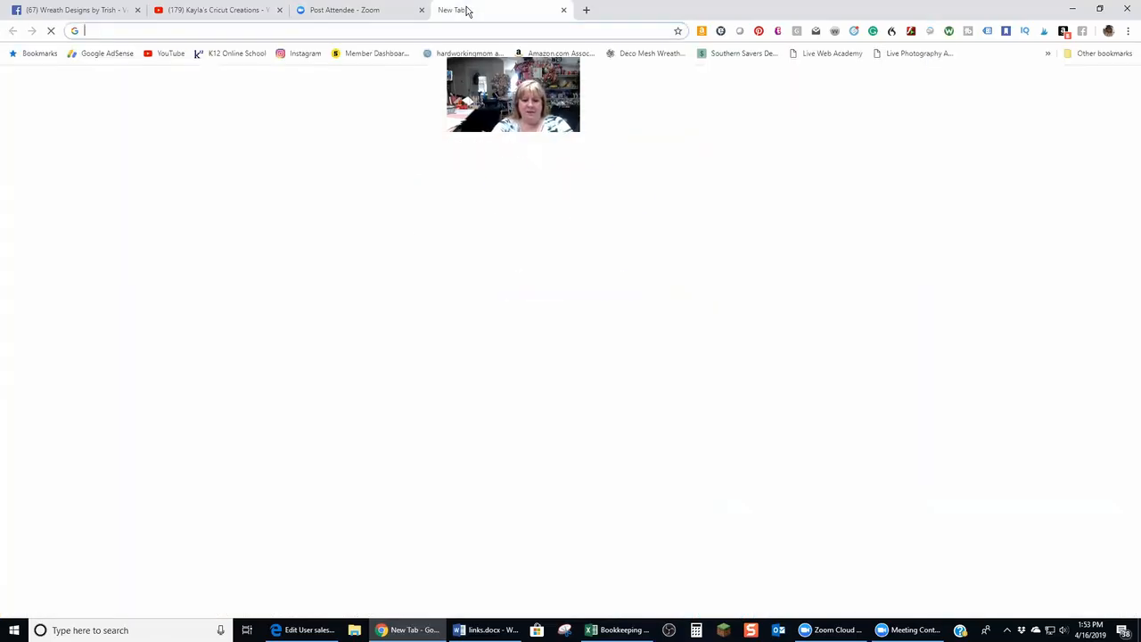
{"action": "type", "text": "shopify"}
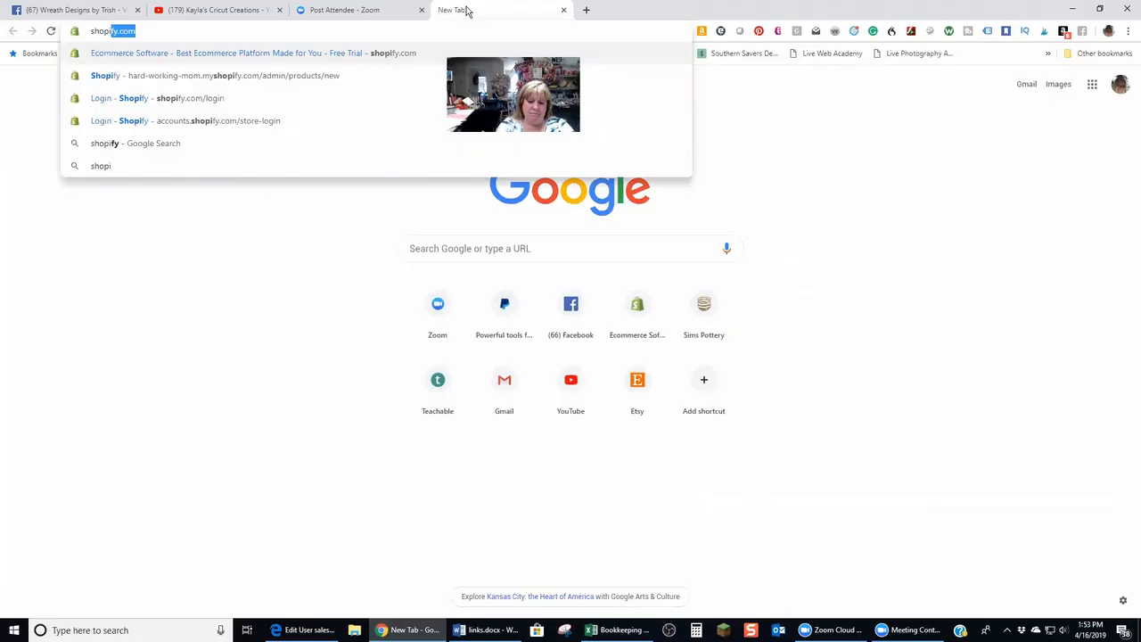
{"action": "key", "text": "Return"}
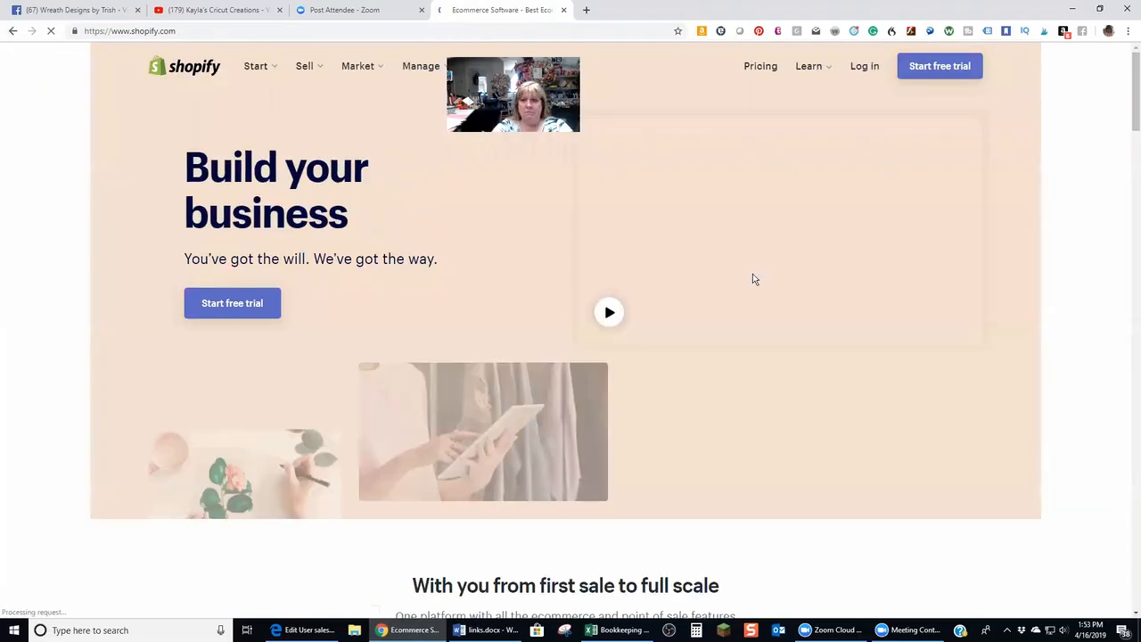
Log in to the Hard Working Mom store and open its Analytics dashboard
{"action": "left_click", "coordinate": [861, 81]}
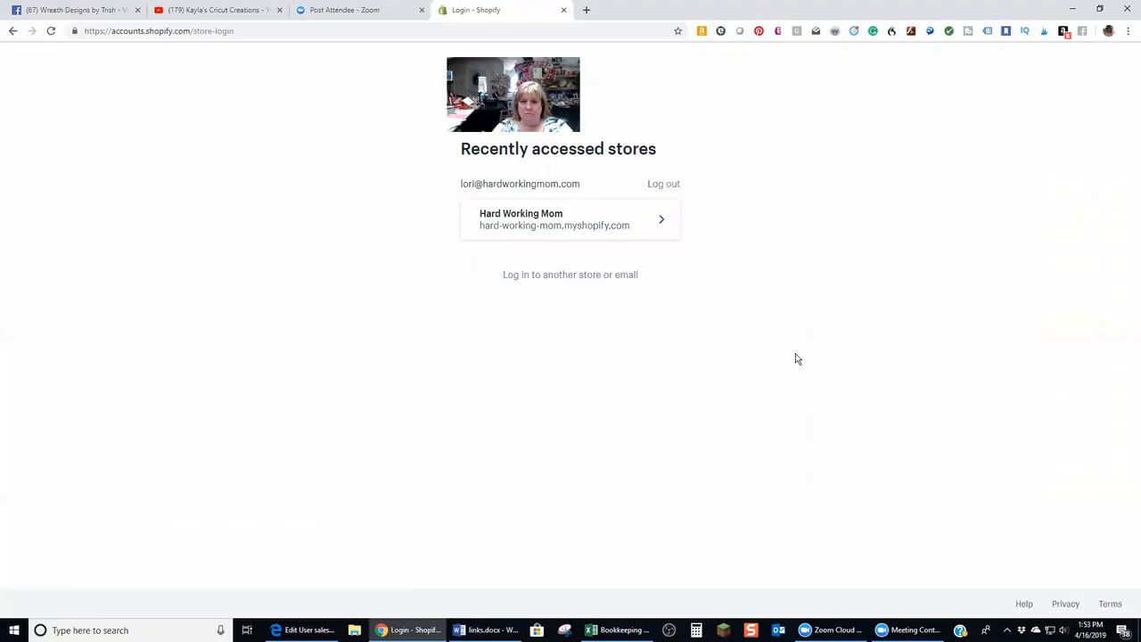
{"action": "left_click", "coordinate": [613, 238]}
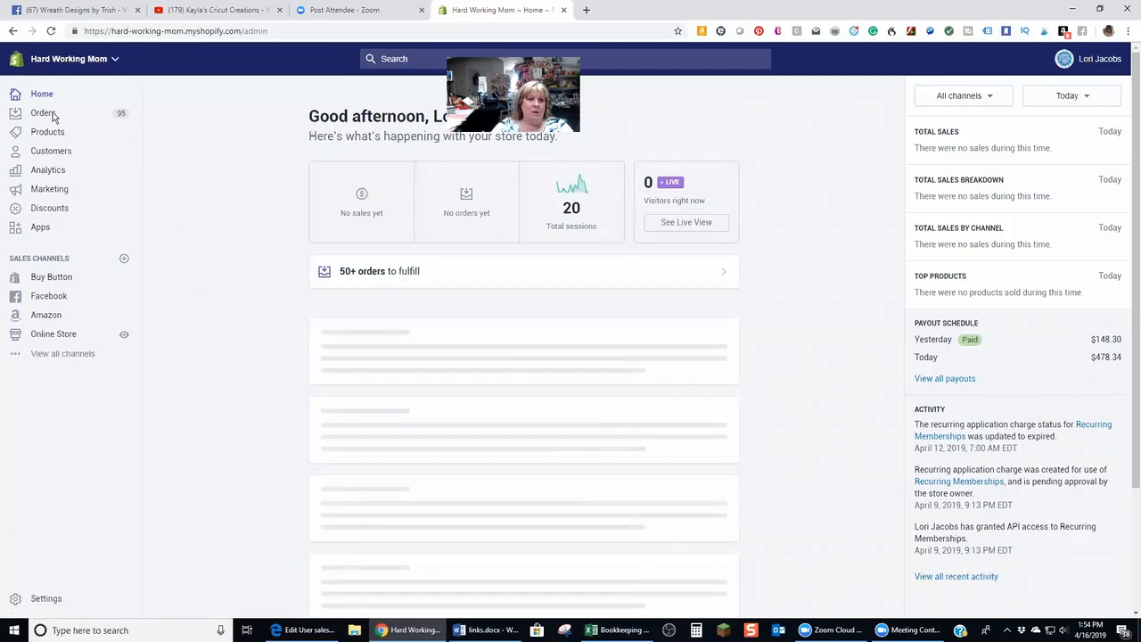
{"action": "left_click", "coordinate": [46, 169]}
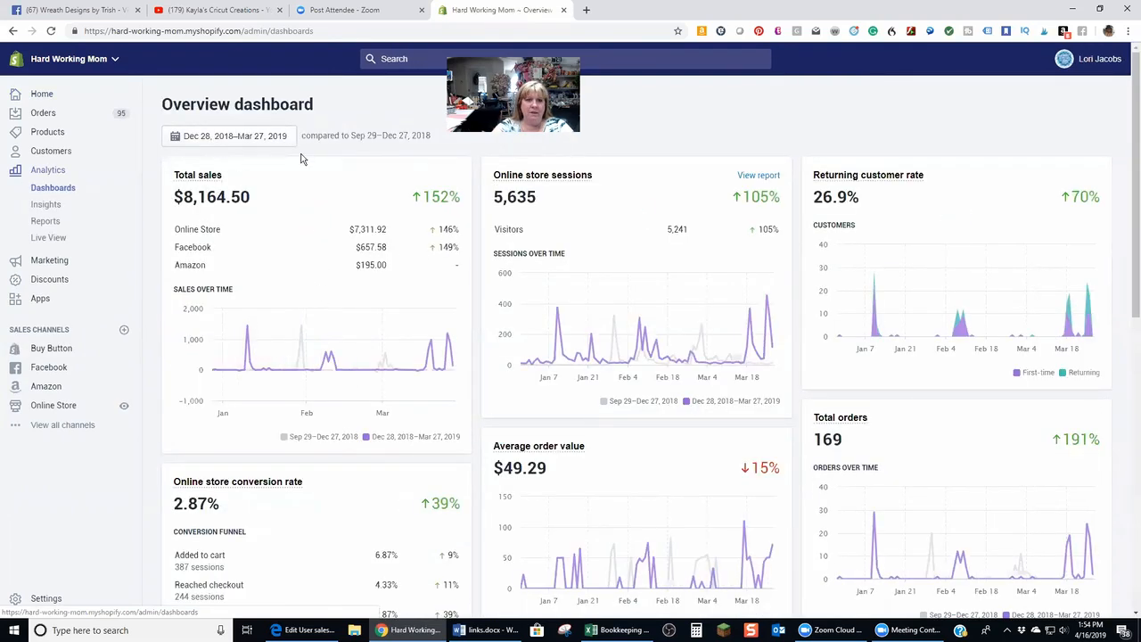
Set the Shopify overview dashboard date range to Apr 2, 2019
{"action": "left_click", "coordinate": [282, 136]}
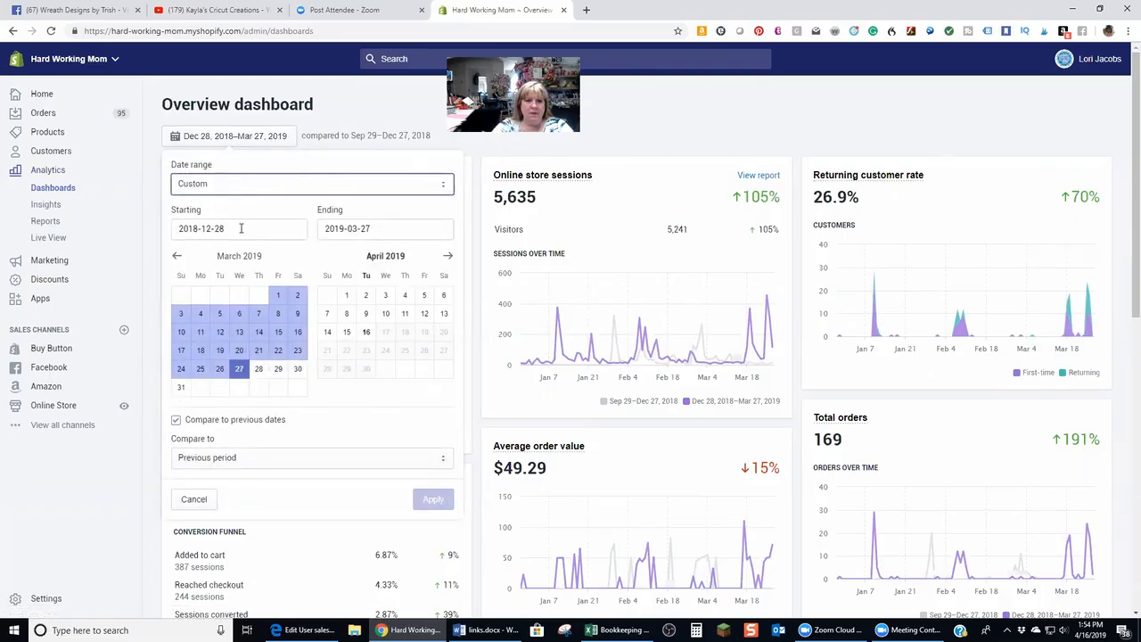
{"action": "left_click_drag", "start_coordinate": [239, 229], "coordinate": [193, 228]}
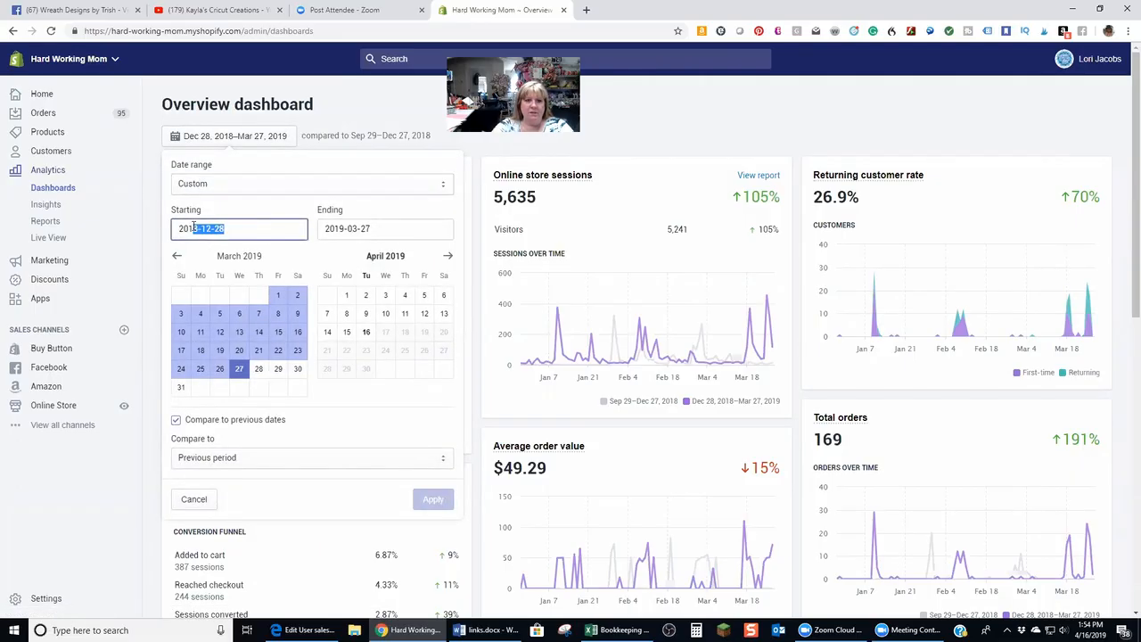
{"action": "left_click", "coordinate": [366, 297]}
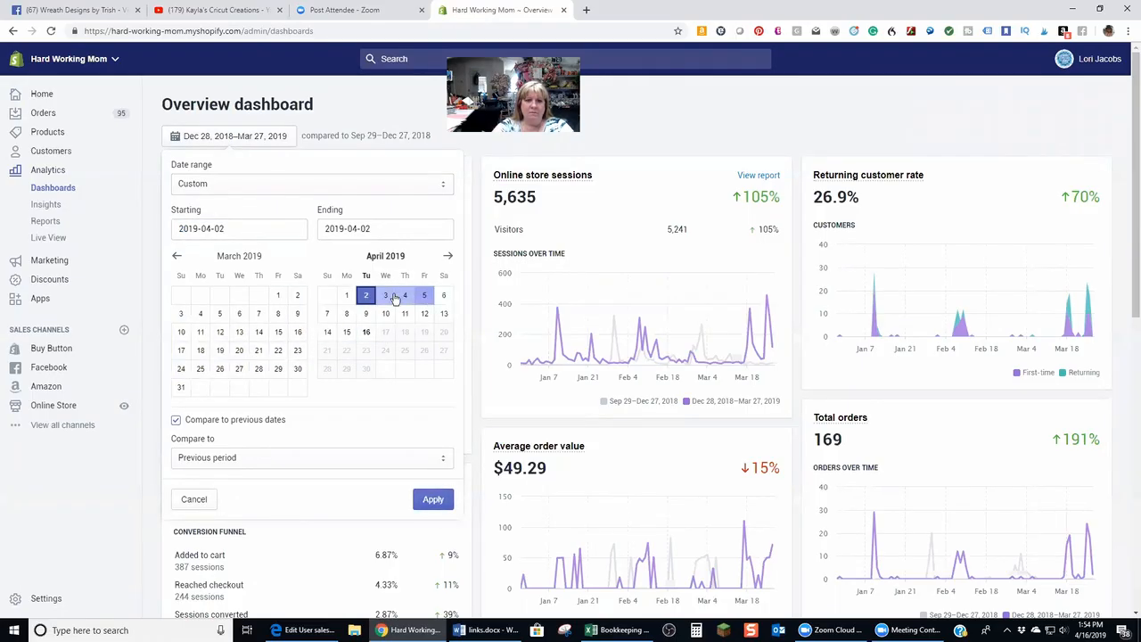
{"action": "left_click", "coordinate": [434, 501]}
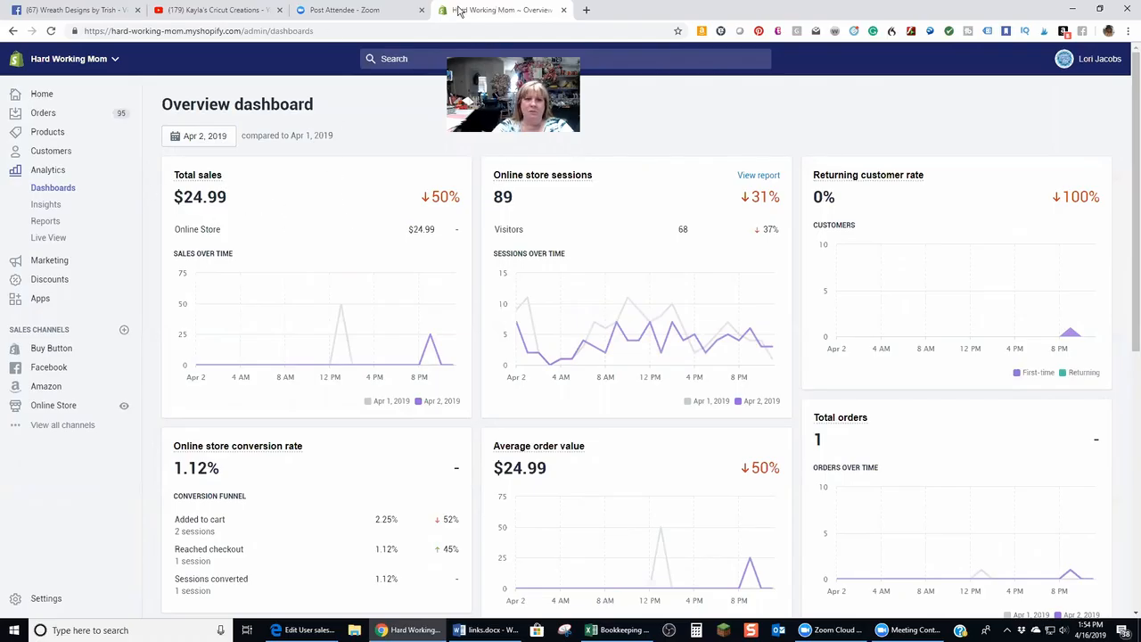
Enter 24.99 as Shopify revenue on 2-Apr in the April sheet
{"action": "left_click", "coordinate": [616, 630]}
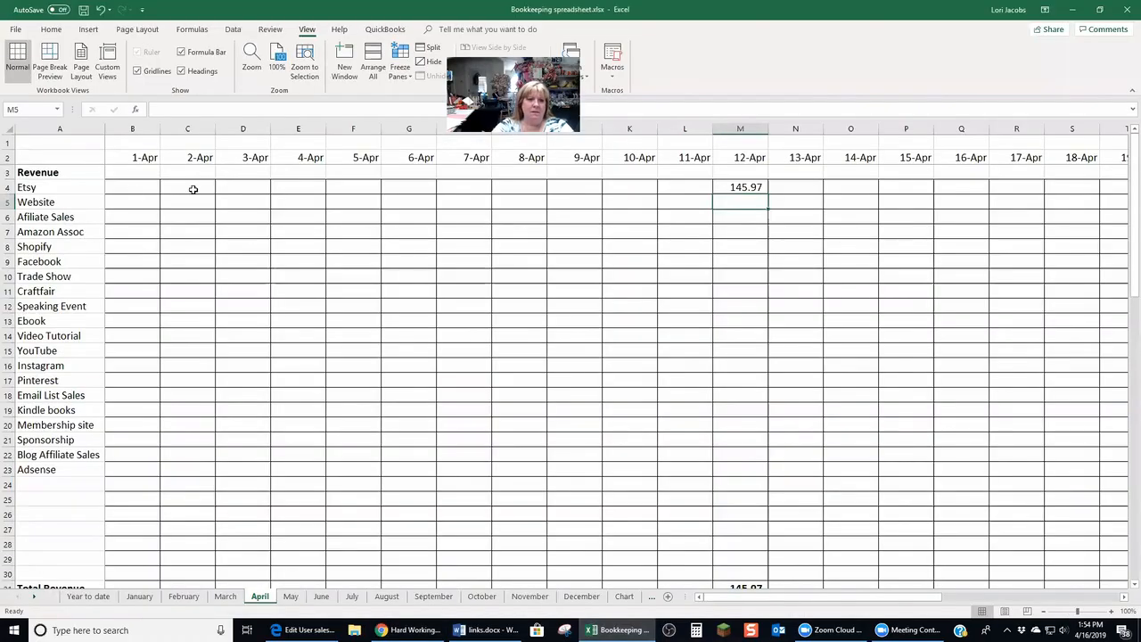
{"action": "left_click", "coordinate": [189, 245]}
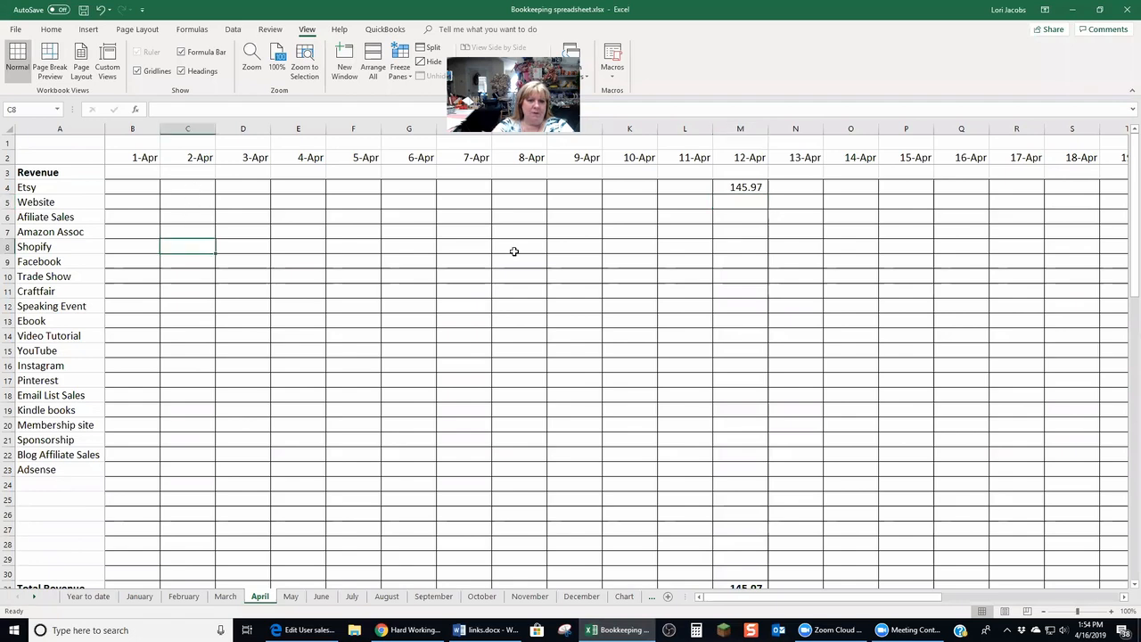
{"action": "type", "text": "24.99"}
{"action": "key", "text": "Return"}
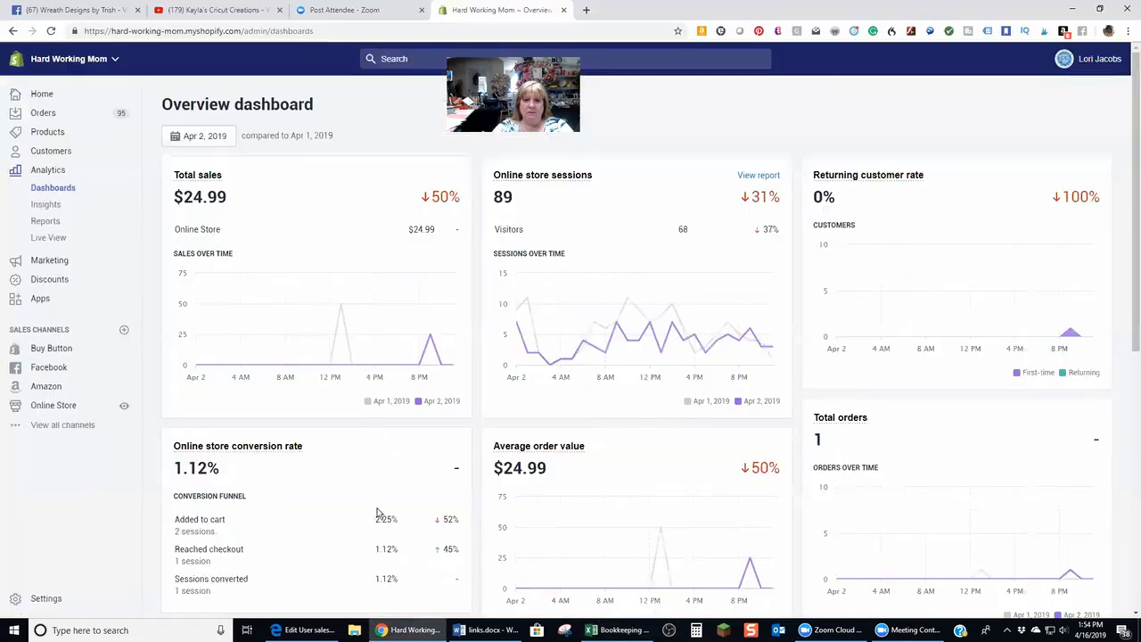
Change the Shopify dashboard date range to Apr 8, 2019
{"action": "left_click", "coordinate": [410, 630]}
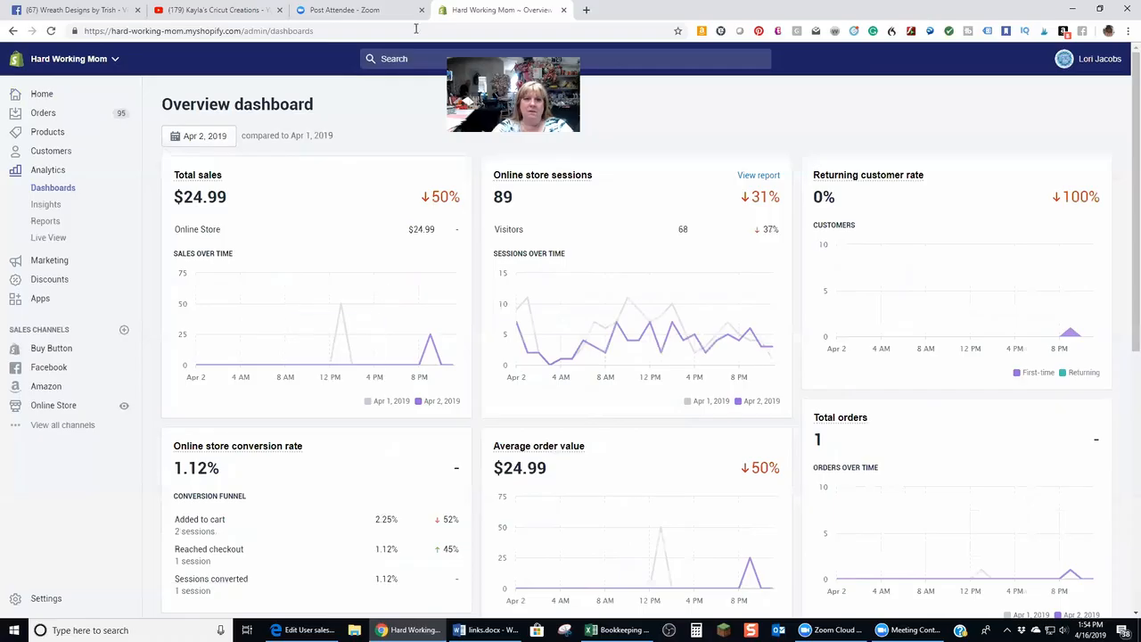
{"action": "left_click", "coordinate": [222, 141]}
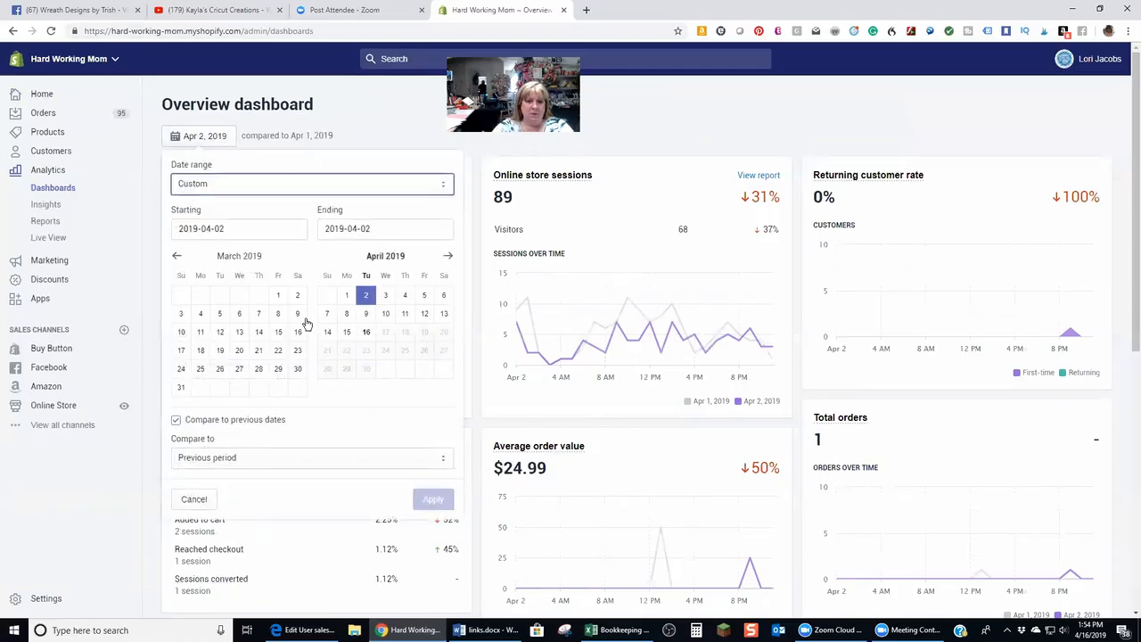
{"action": "left_click", "coordinate": [425, 296]}
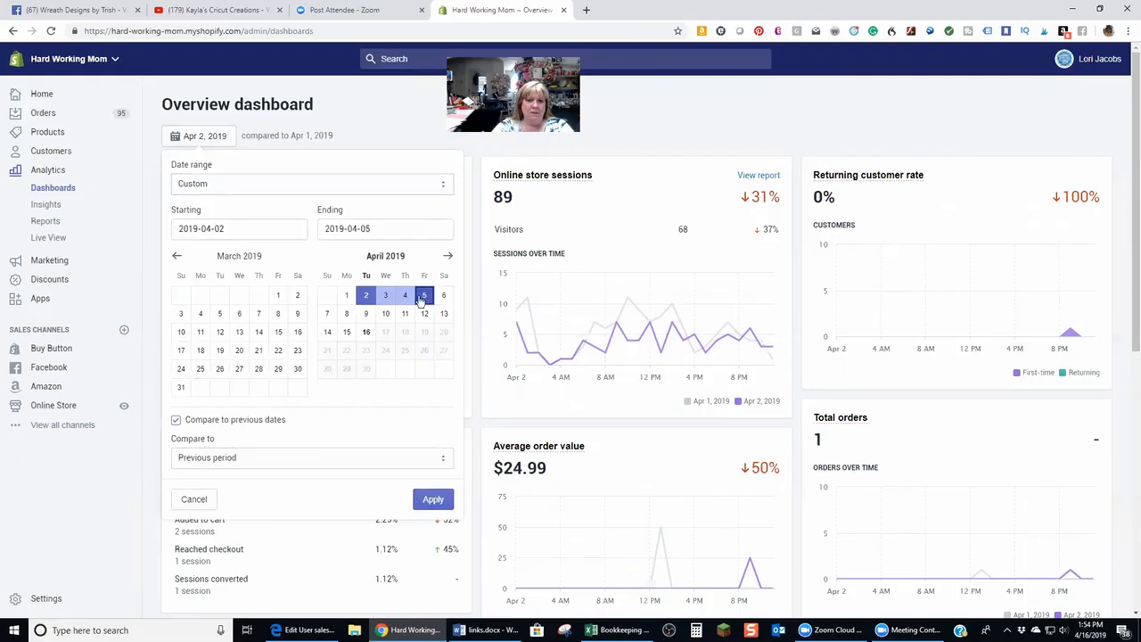
{"action": "left_click", "coordinate": [347, 315]}
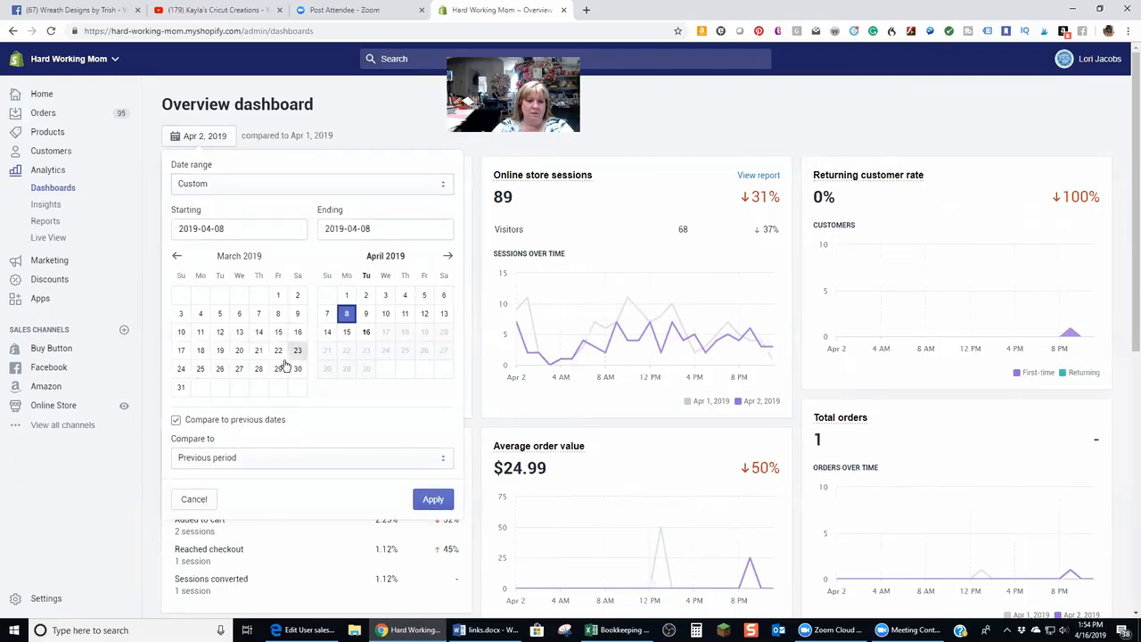
{"action": "left_click", "coordinate": [438, 500]}
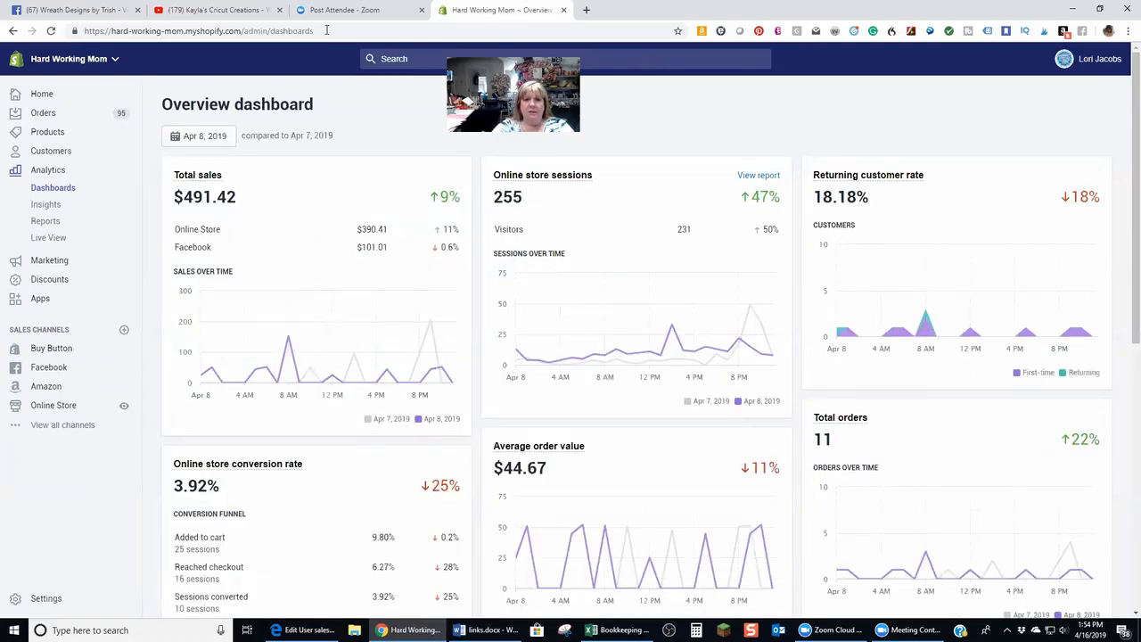
Enter 491.42 as Shopify revenue on 8-Apr in the April sheet
{"action": "mouse_move", "coordinate": [617, 629]}
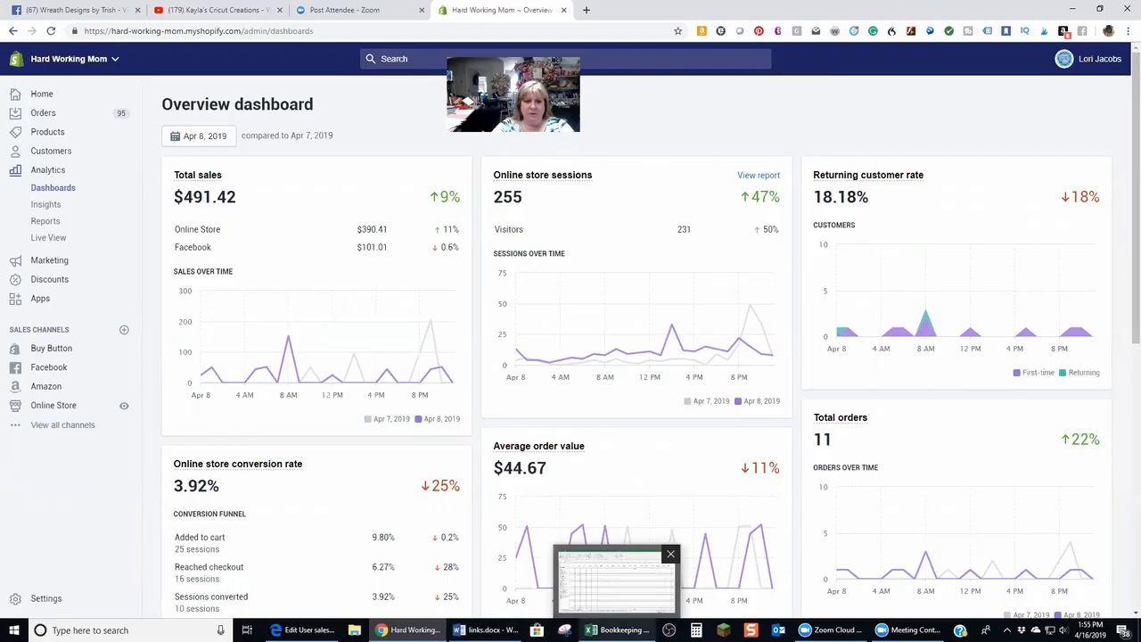
{"action": "left_click", "coordinate": [615, 579]}
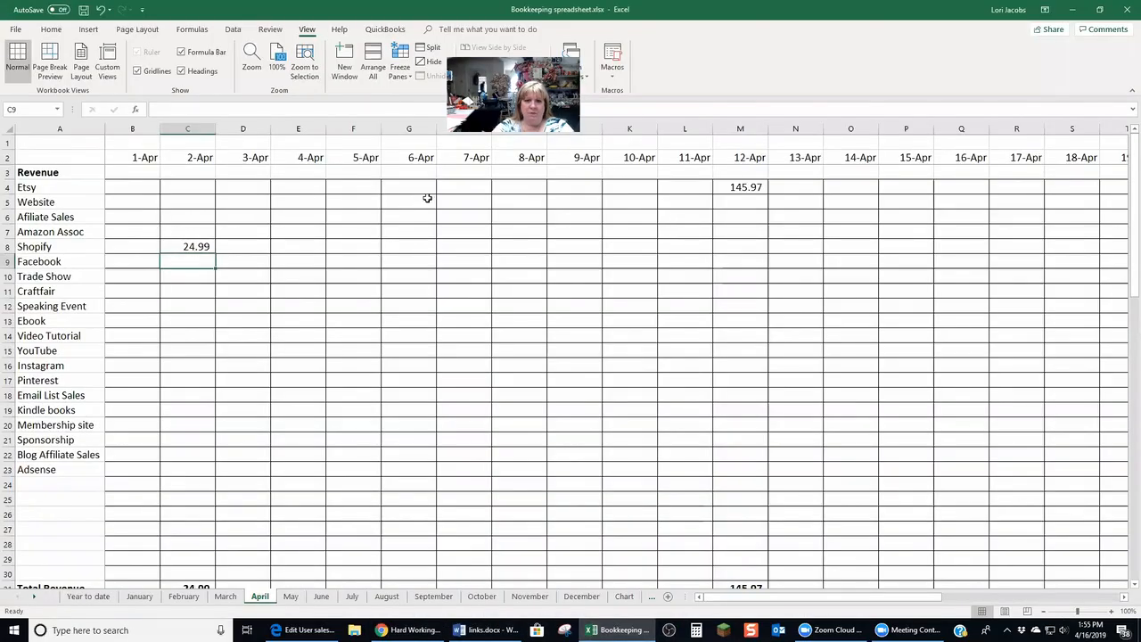
{"action": "left_click", "coordinate": [504, 243]}
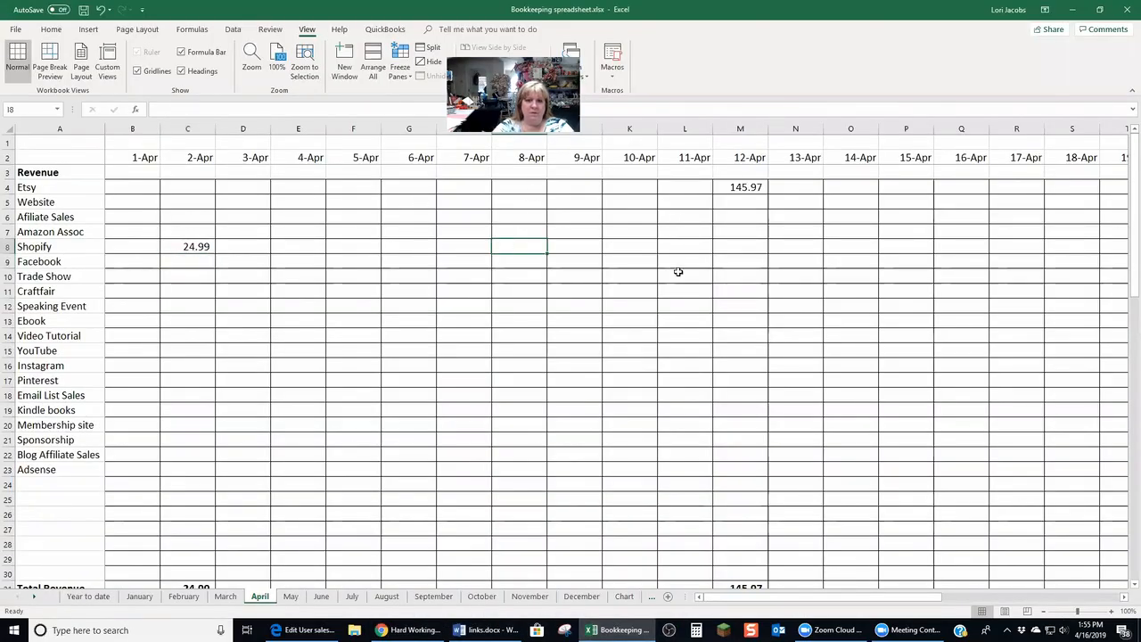
{"action": "type", "text": "491.42"}
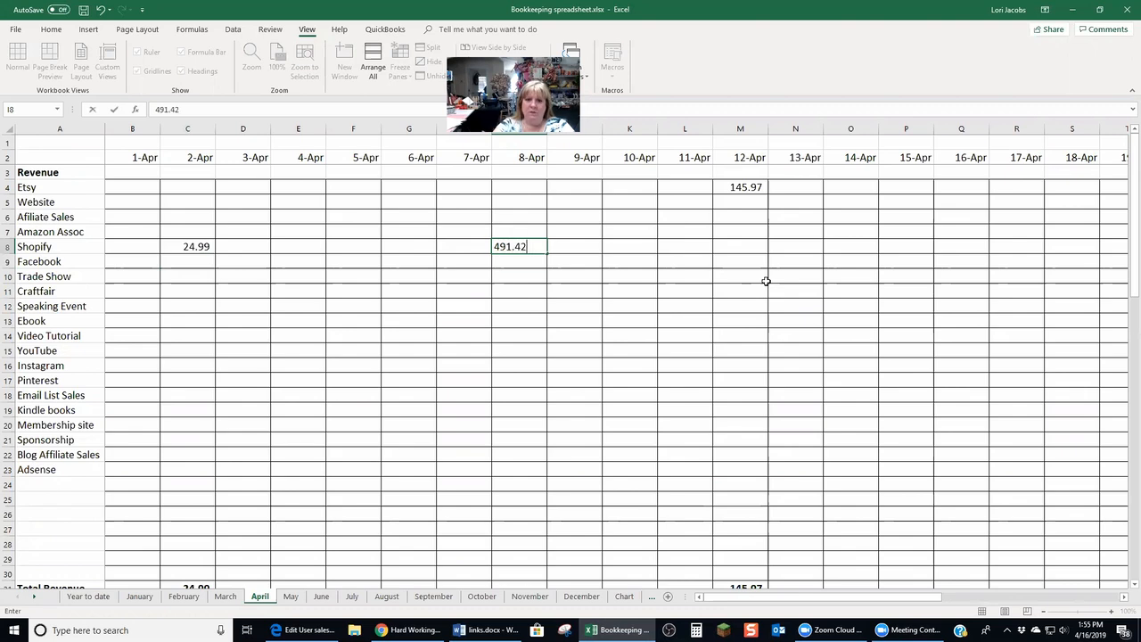
{"action": "key", "text": "Return"}
Scroll the April sheet down to the expense rows and move across the Credit card fees row to the 8-Apr column
{"action": "left_click_drag", "start_coordinate": [1132, 276], "coordinate": [1129, 470]}
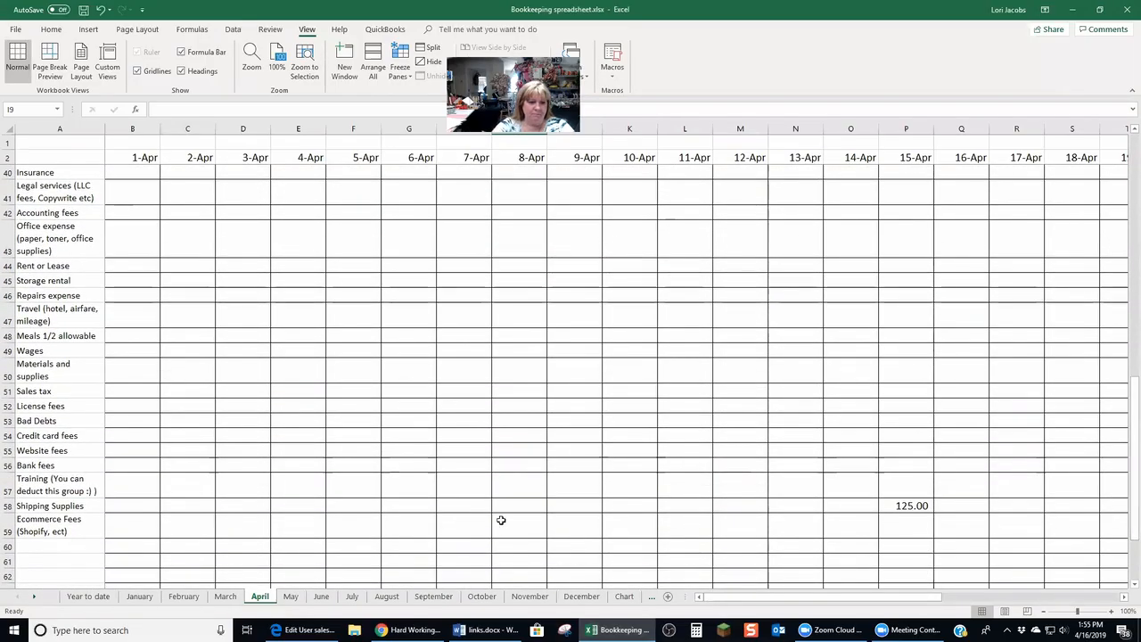
{"action": "left_click", "coordinate": [126, 435]}
{"action": "key", "text": "Right"}
{"action": "key", "text": "Right"}
{"action": "key", "text": "Right"}
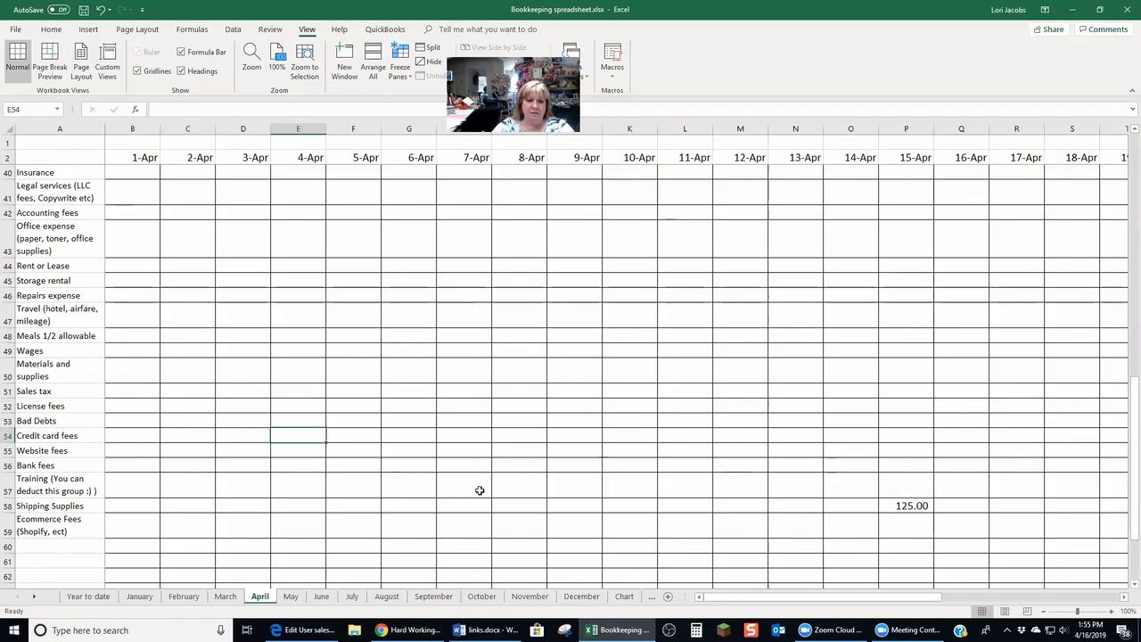
{"action": "key", "text": "Right"}
{"action": "key", "text": "Right"}
{"action": "key", "text": "Right"}
{"action": "key", "text": "Right"}
{"action": "key", "text": "Right"}
{"action": "key", "text": "Right"}
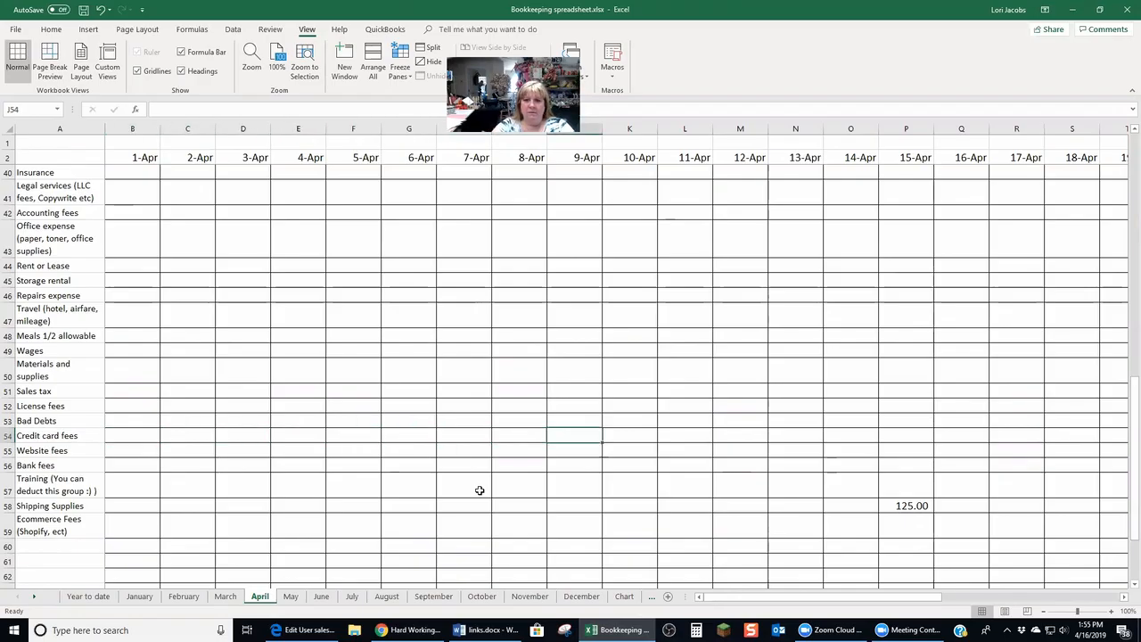
{"action": "key", "text": "Left"}
{"action": "key", "text": "Left"}
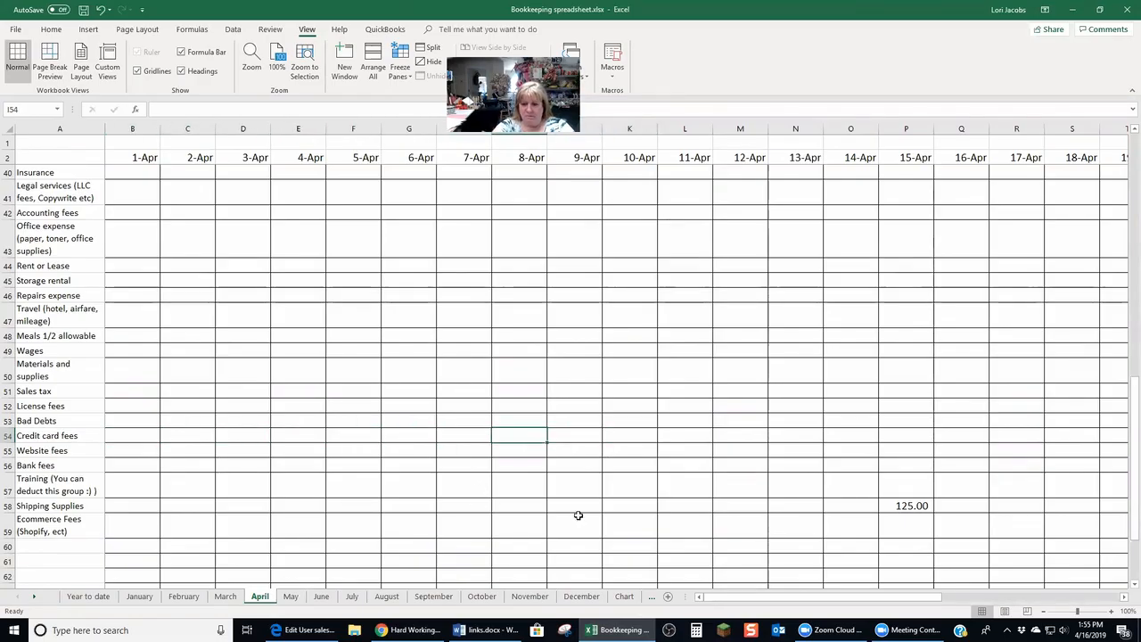
Switch to the Shopify admin and open the Finances summary report from Analytics Reports
{"action": "left_click", "coordinate": [410, 631]}
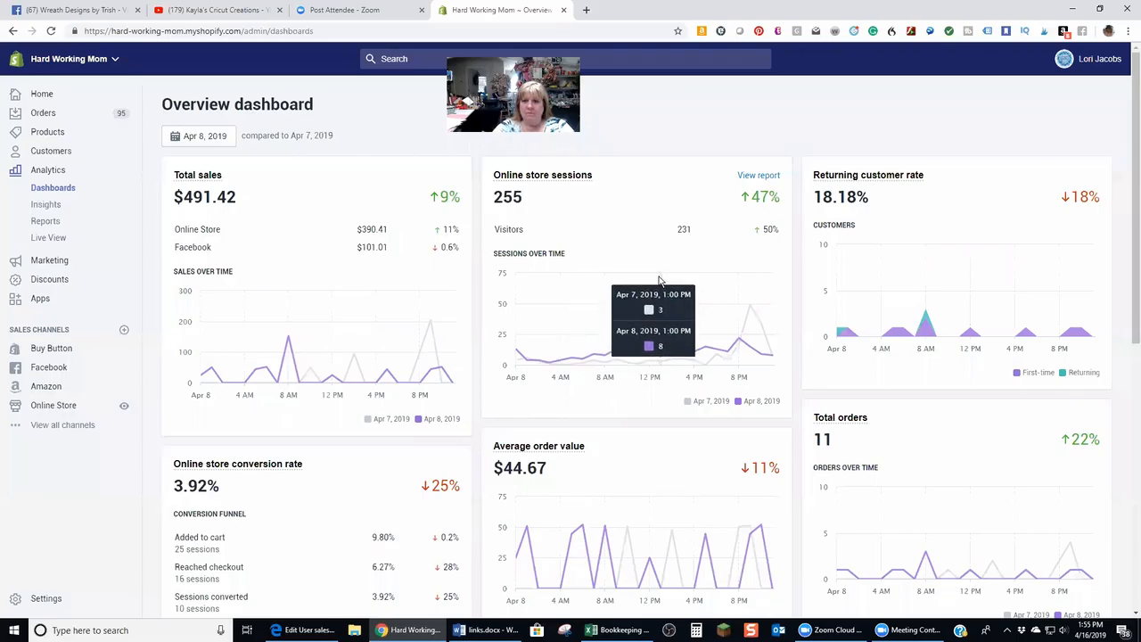
{"action": "mouse_move", "coordinate": [1129, 209]}
{"action": "left_mouse_down"}
{"action": "mouse_move", "coordinate": [1130, 473]}
{"action": "mouse_move", "coordinate": [1129, 189]}
{"action": "left_mouse_up"}
{"action": "left_click_drag", "start_coordinate": [1128, 231], "coordinate": [1129, 193]}
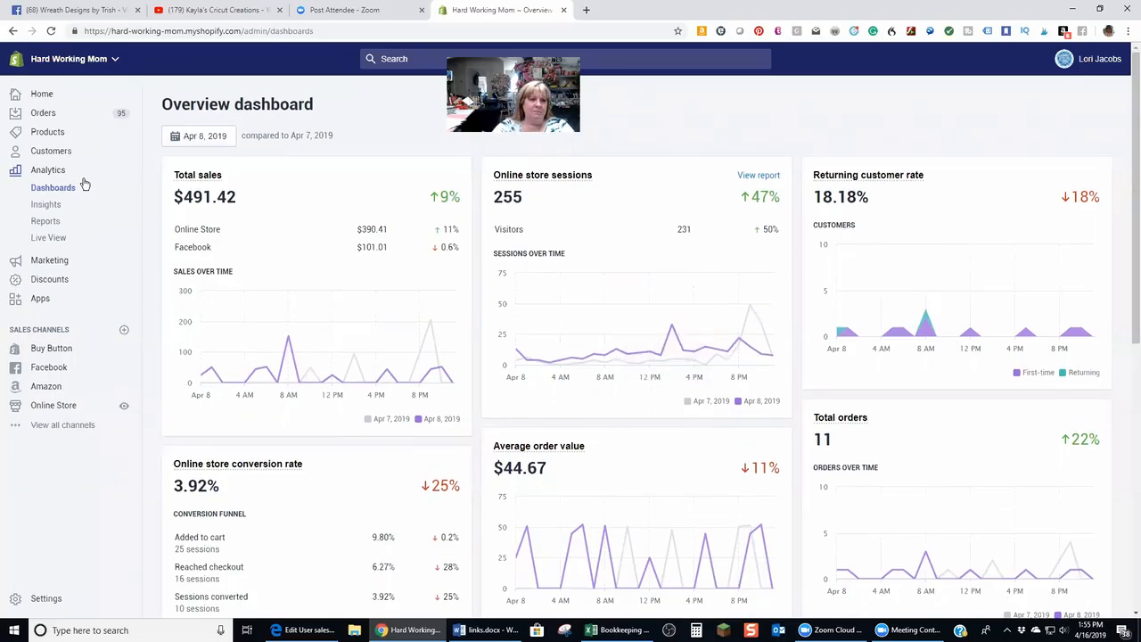
{"action": "left_click", "coordinate": [46, 221]}
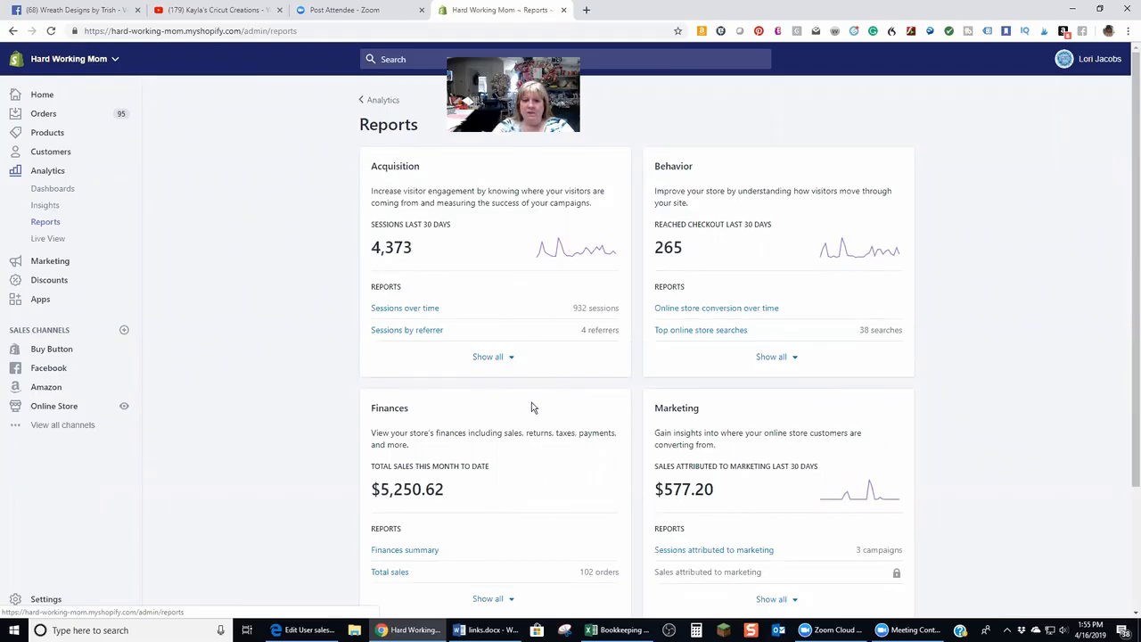
{"action": "left_click_drag", "start_coordinate": [1128, 395], "coordinate": [1129, 561]}
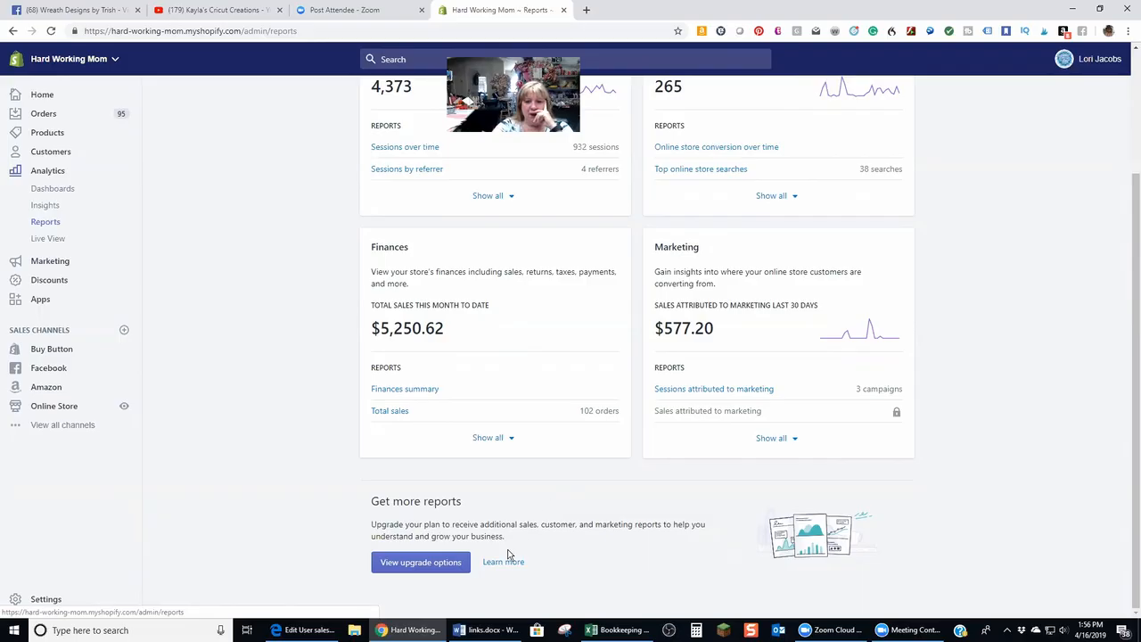
{"action": "scroll", "coordinate": [462, 375], "scroll_direction": "up", "scroll_amount": 3}
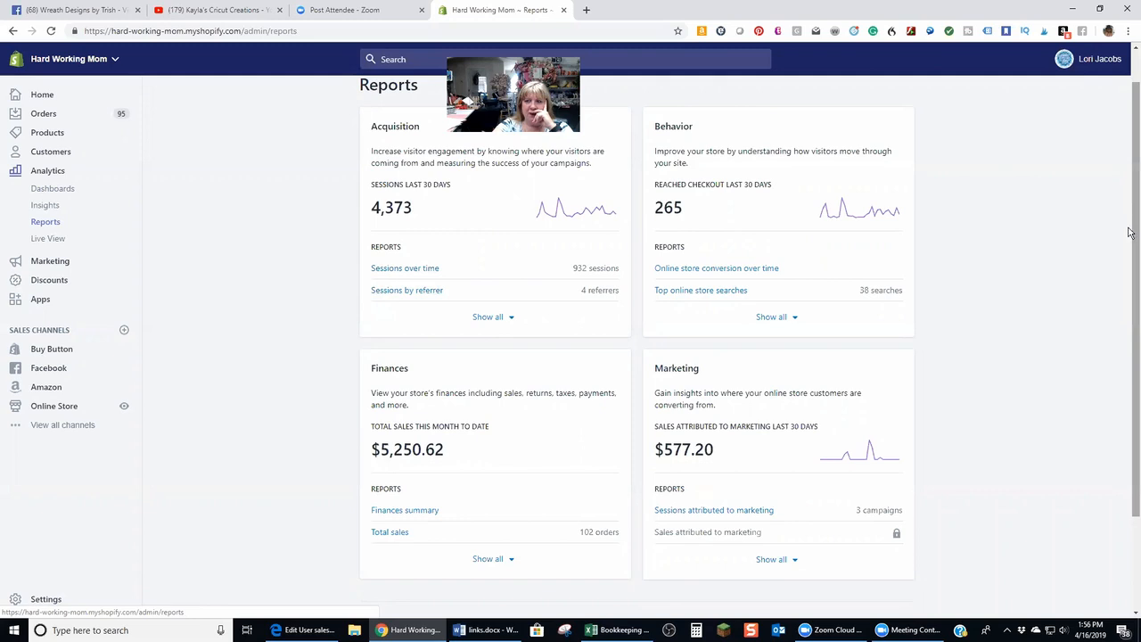
{"action": "scroll", "coordinate": [1129, 159], "scroll_direction": "up", "scroll_amount": 1}
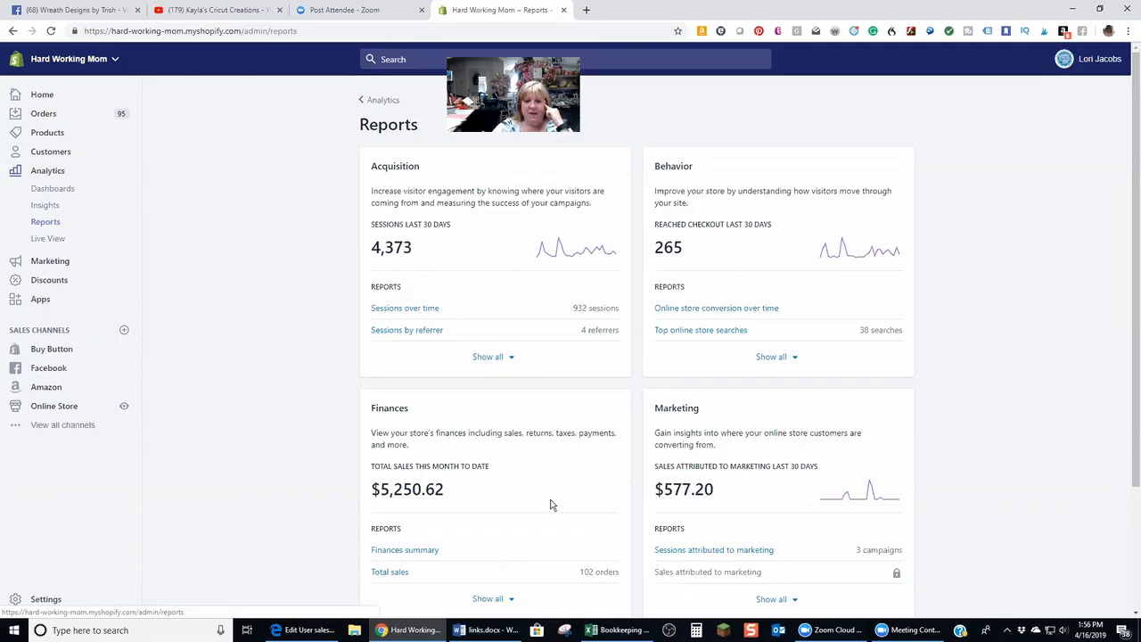
{"action": "left_click", "coordinate": [420, 549]}
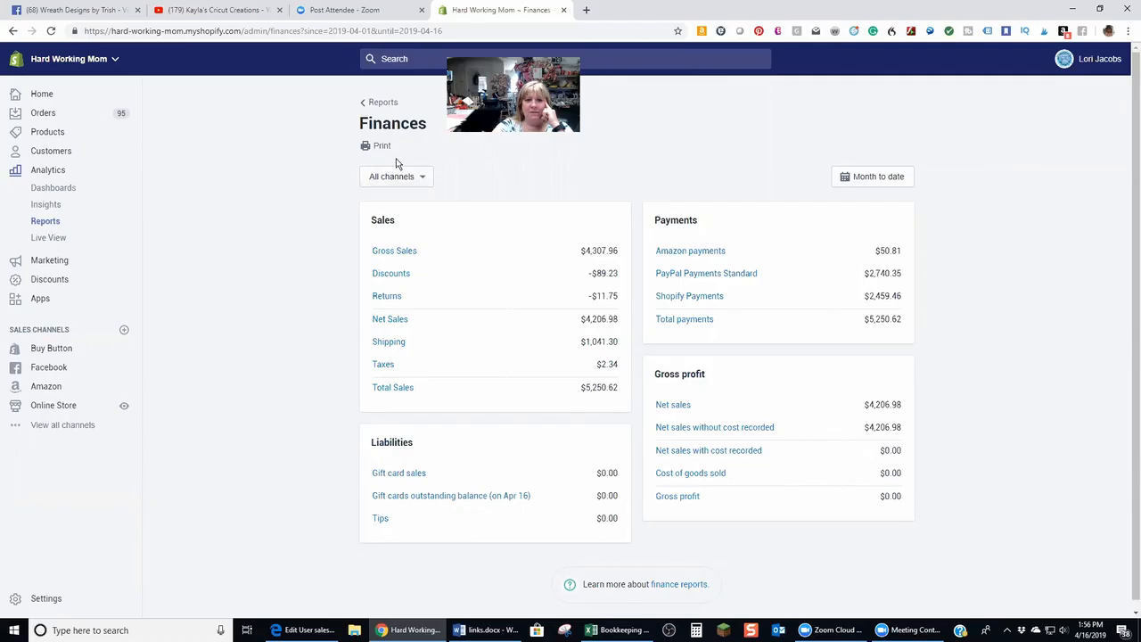
Set the Finances report date range to Yesterday and apply it
{"action": "left_click", "coordinate": [418, 179]}
{"action": "left_click", "coordinate": [420, 179]}
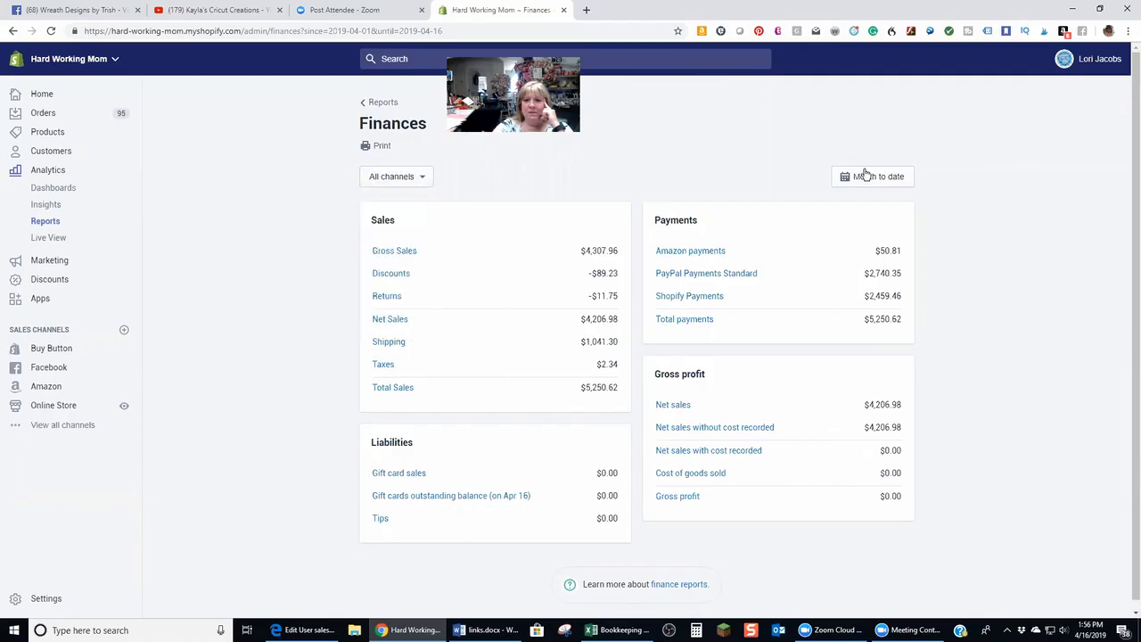
{"action": "left_click", "coordinate": [866, 176]}
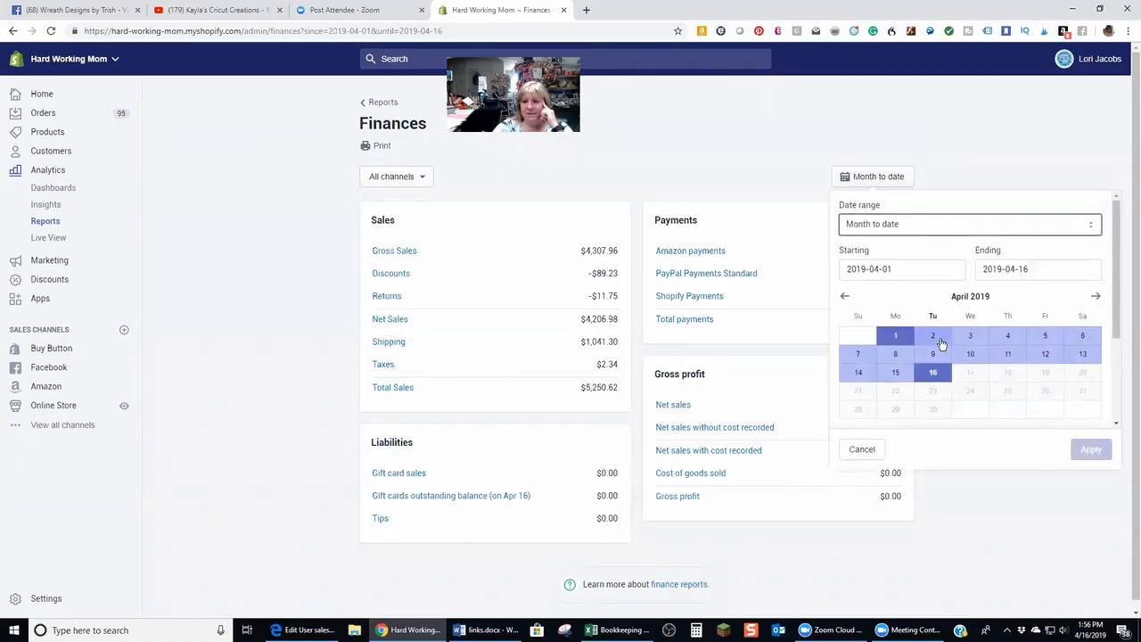
{"action": "left_click", "coordinate": [1090, 226]}
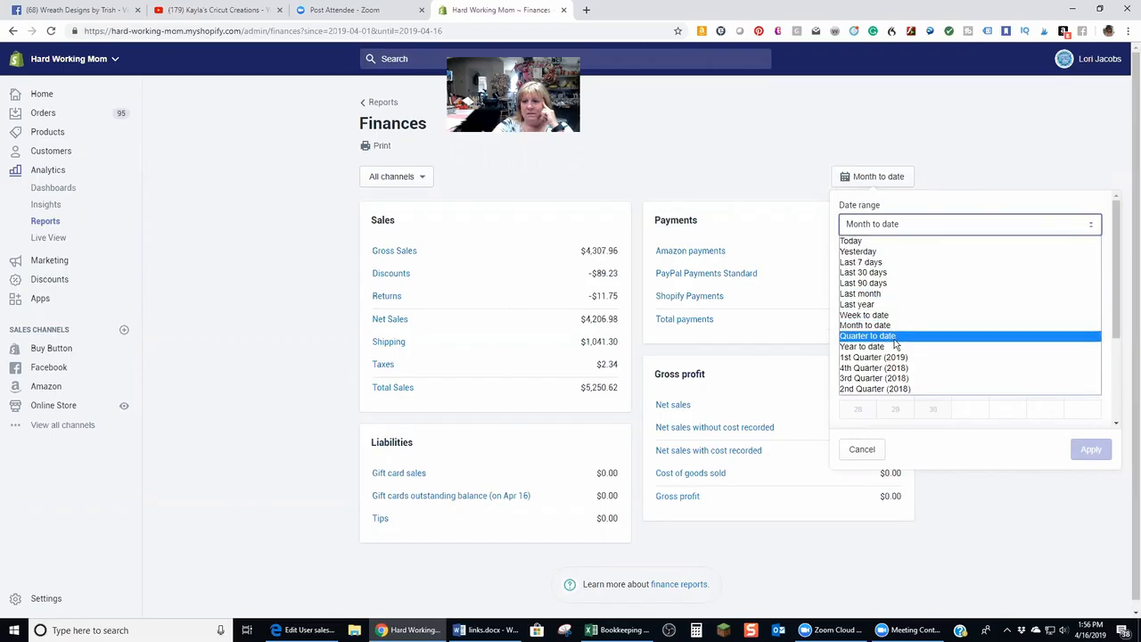
{"action": "left_click", "coordinate": [867, 253]}
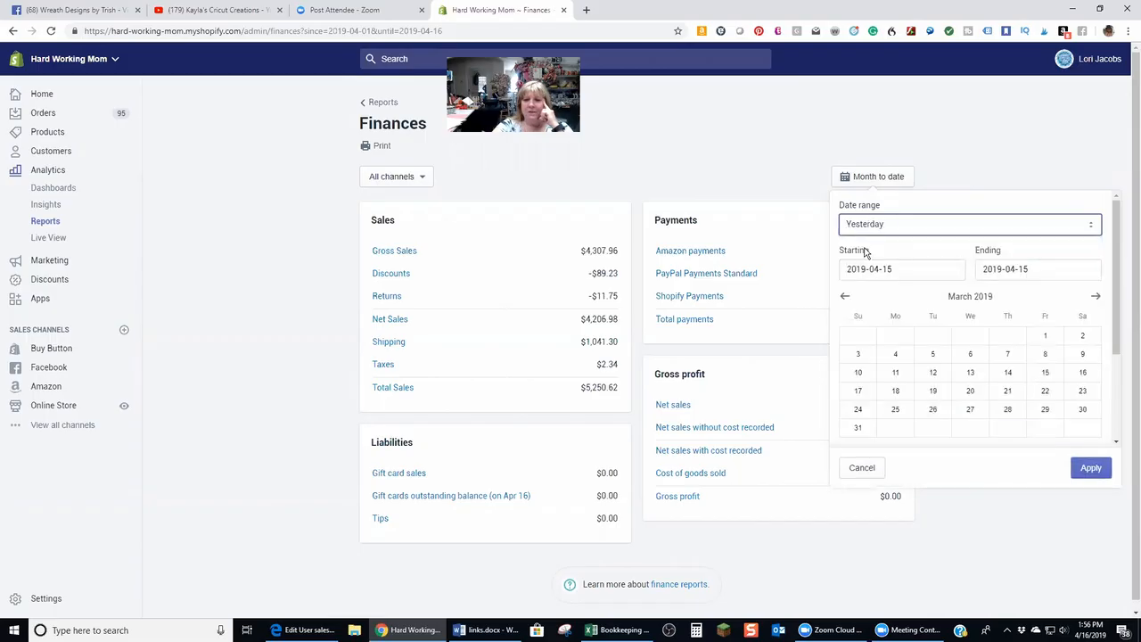
{"action": "left_click", "coordinate": [1091, 467]}
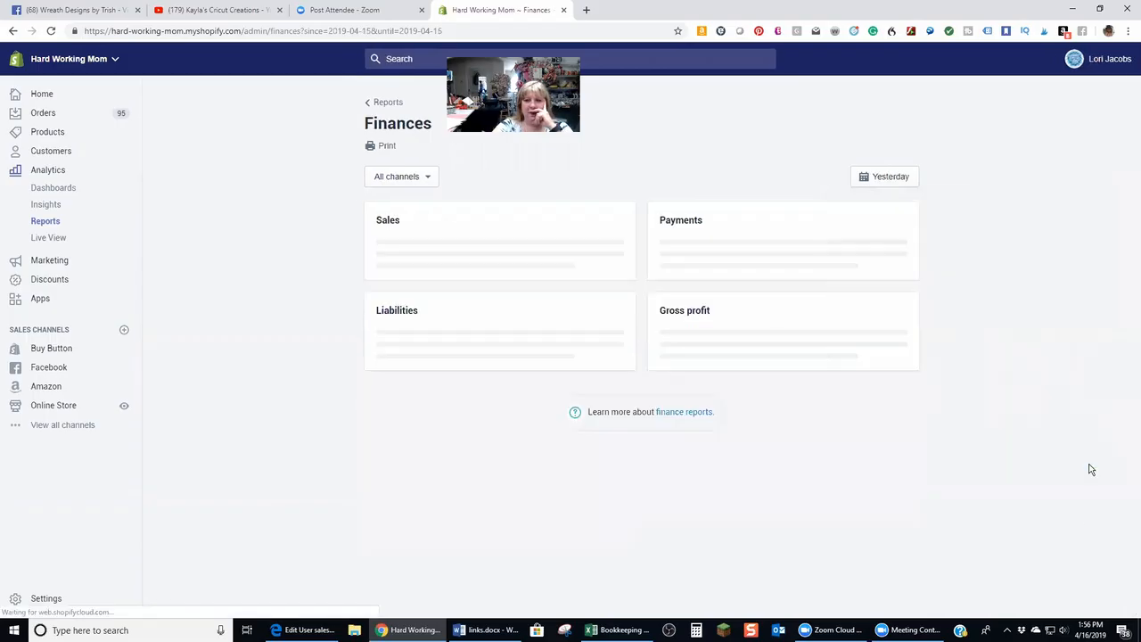
{"action": "left_click", "coordinate": [897, 184]}
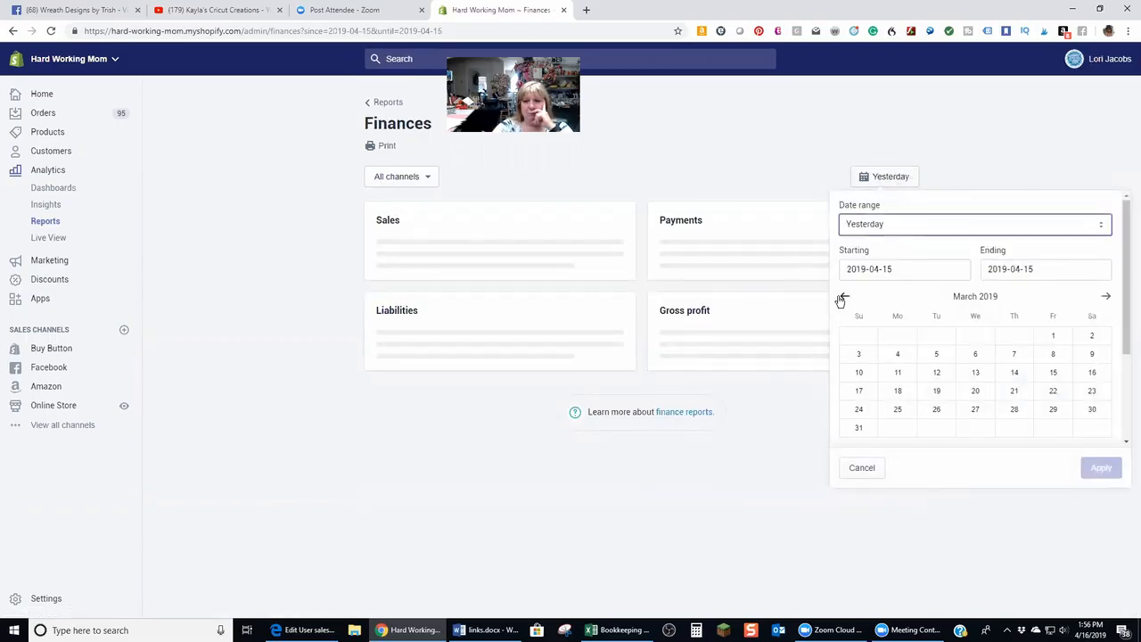
{"action": "left_click", "coordinate": [1101, 230]}
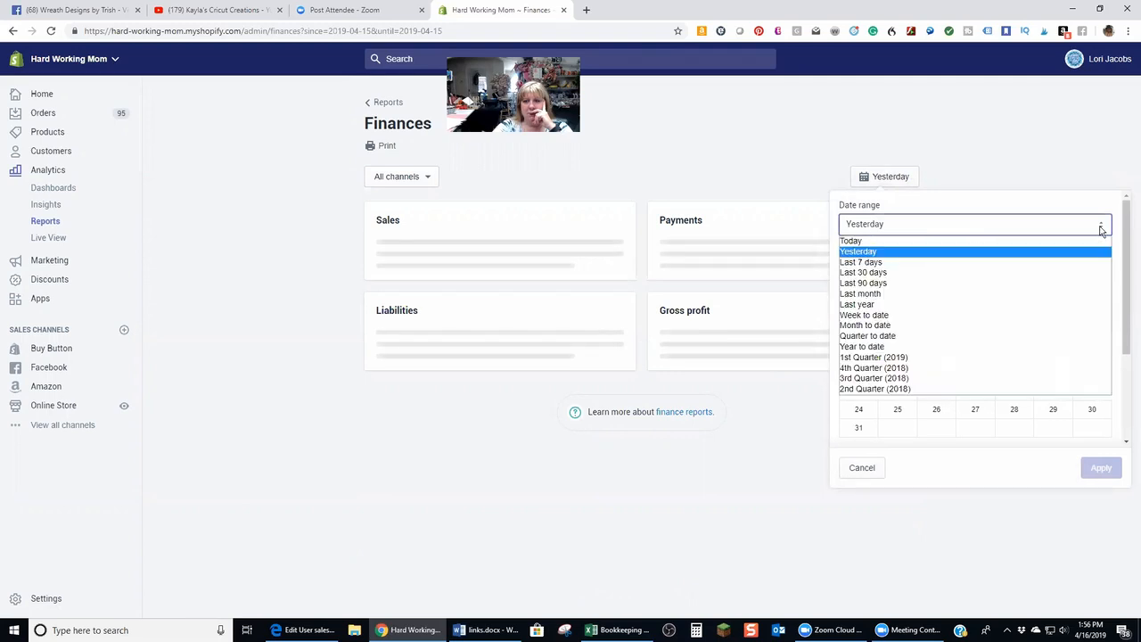
{"action": "left_click", "coordinate": [990, 256]}
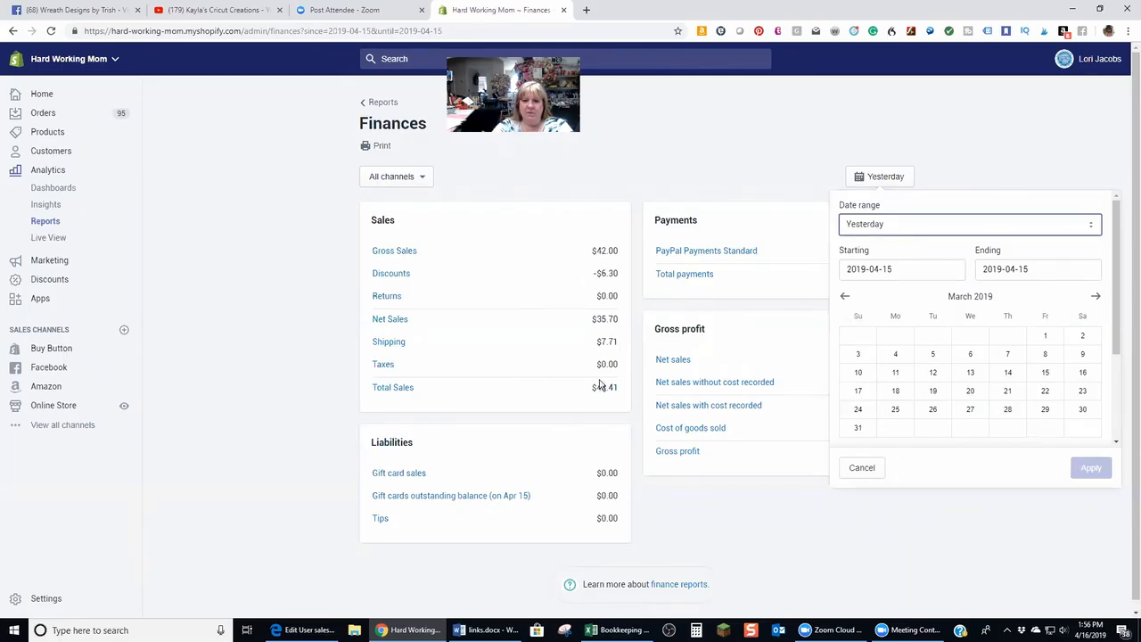
{"action": "left_click", "coordinate": [1041, 157]}
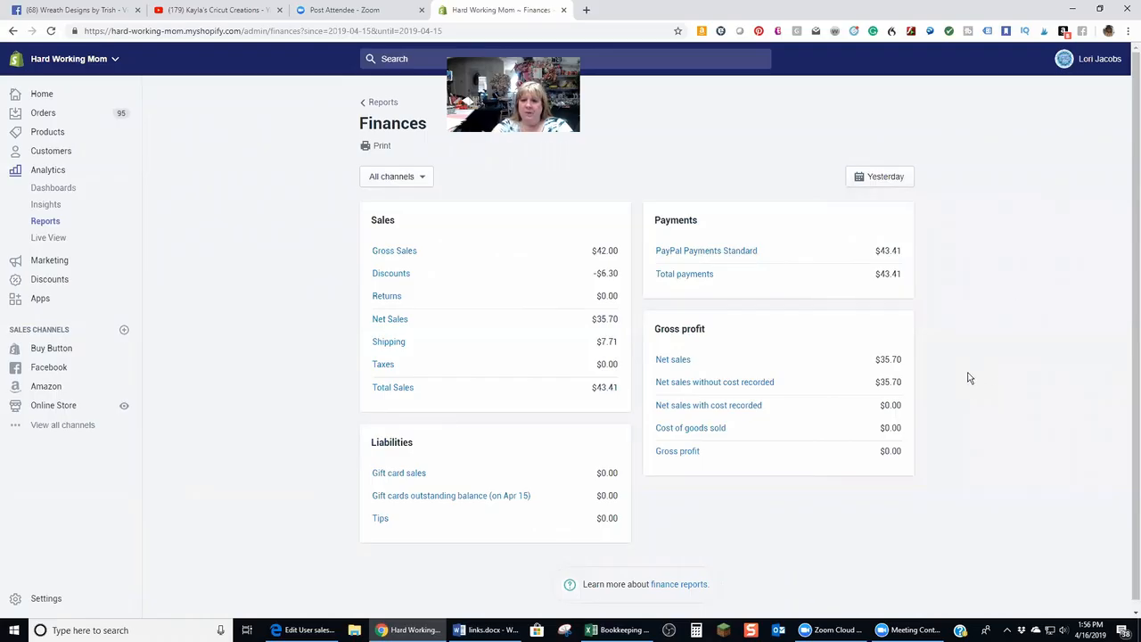
Return to the April sheet and add a new expense row labelled Discount below Ecommerce Fees
{"action": "left_click", "coordinate": [615, 629]}
{"action": "scroll", "coordinate": [178, 357], "scroll_direction": "down", "scroll_amount": 1}
{"action": "scroll", "coordinate": [175, 369], "scroll_direction": "up", "scroll_amount": 1}
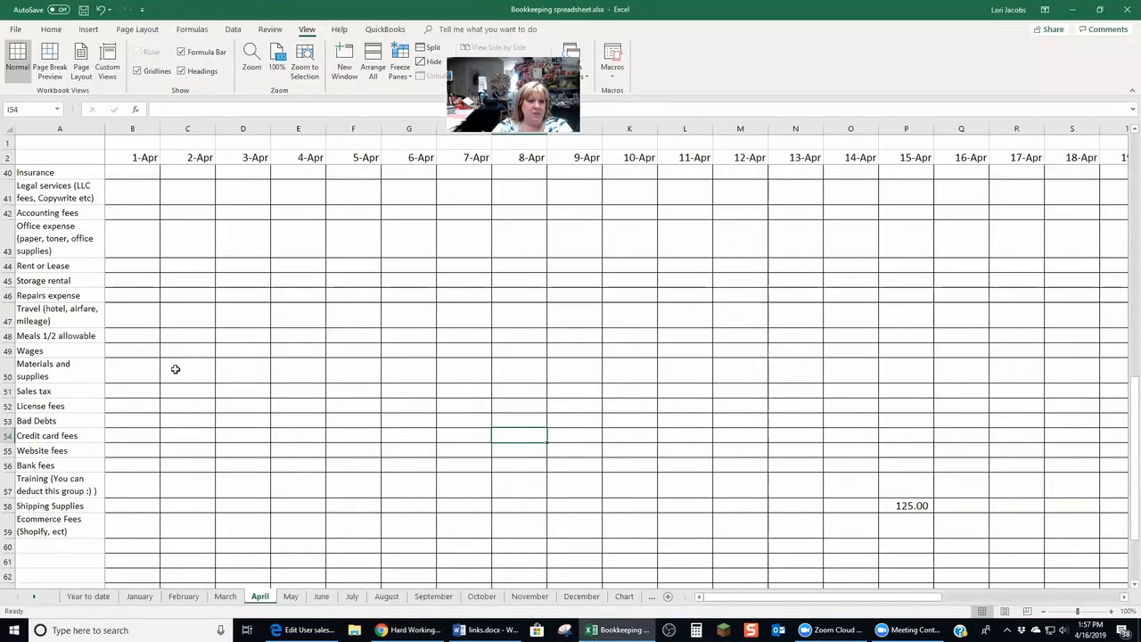
{"action": "mouse_move", "coordinate": [1131, 404]}
{"action": "left_mouse_down"}
{"action": "mouse_move", "coordinate": [1130, 350]}
{"action": "mouse_move", "coordinate": [1130, 424]}
{"action": "left_mouse_up"}
{"action": "left_click", "coordinate": [58, 490]}
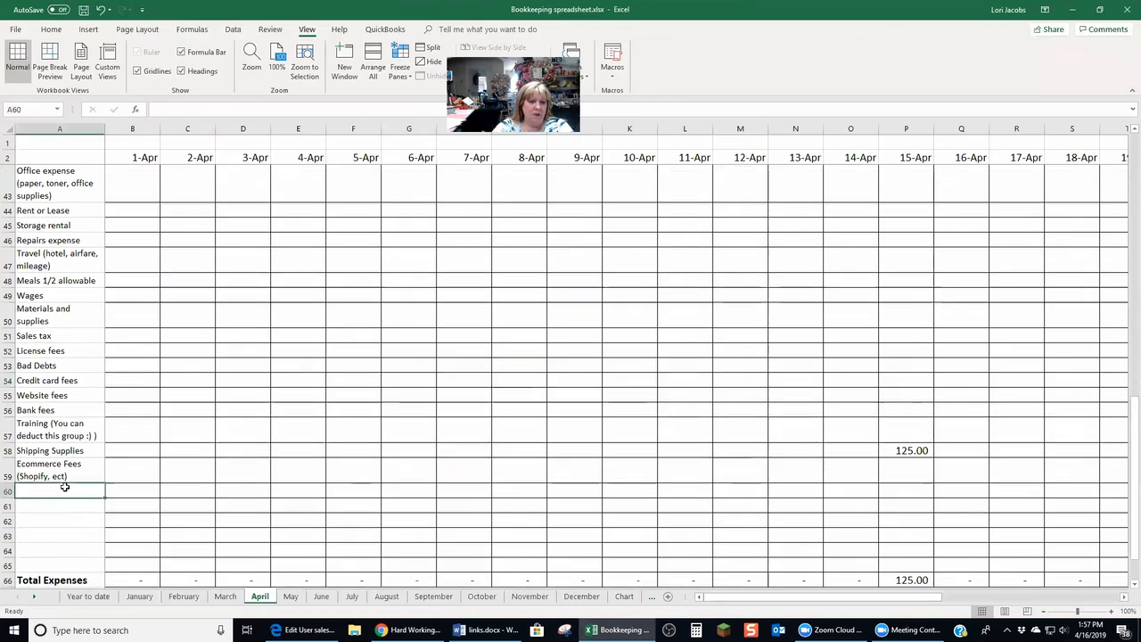
{"action": "type", "text": "Discount"}
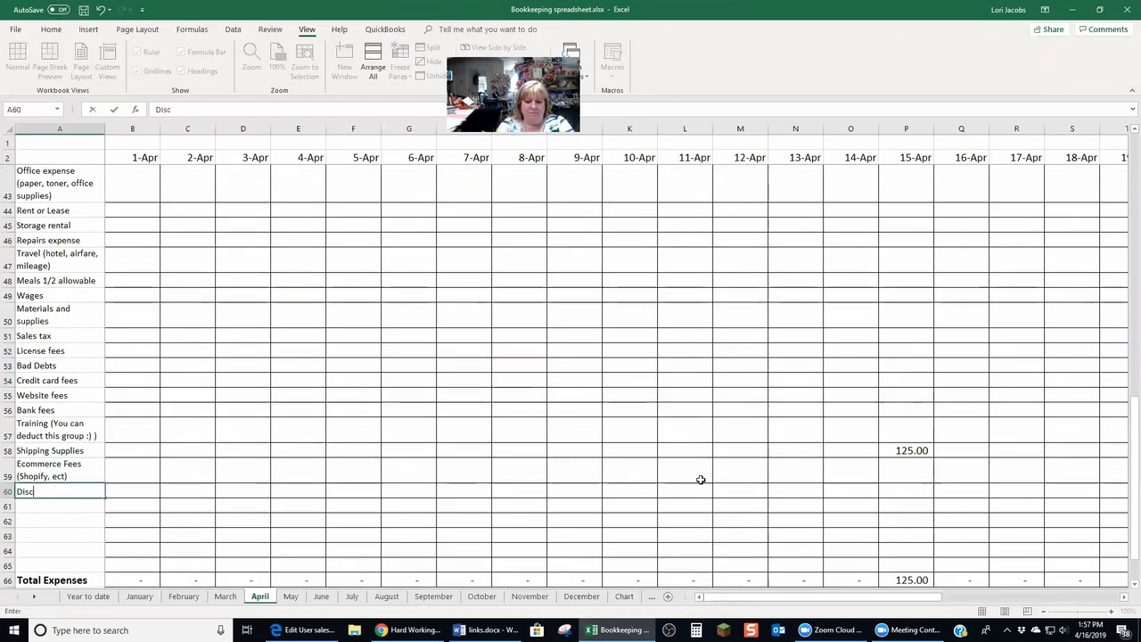
{"action": "key", "text": "Return"}
Enter 6.30 in the Discount row under 8-Apr, checking the amount in the Shopify report
{"action": "key", "text": "Up"}
{"action": "key", "text": "Right"}
{"action": "key", "text": "Right"}
{"action": "key", "text": "Right"}
{"action": "key", "text": "Right"}
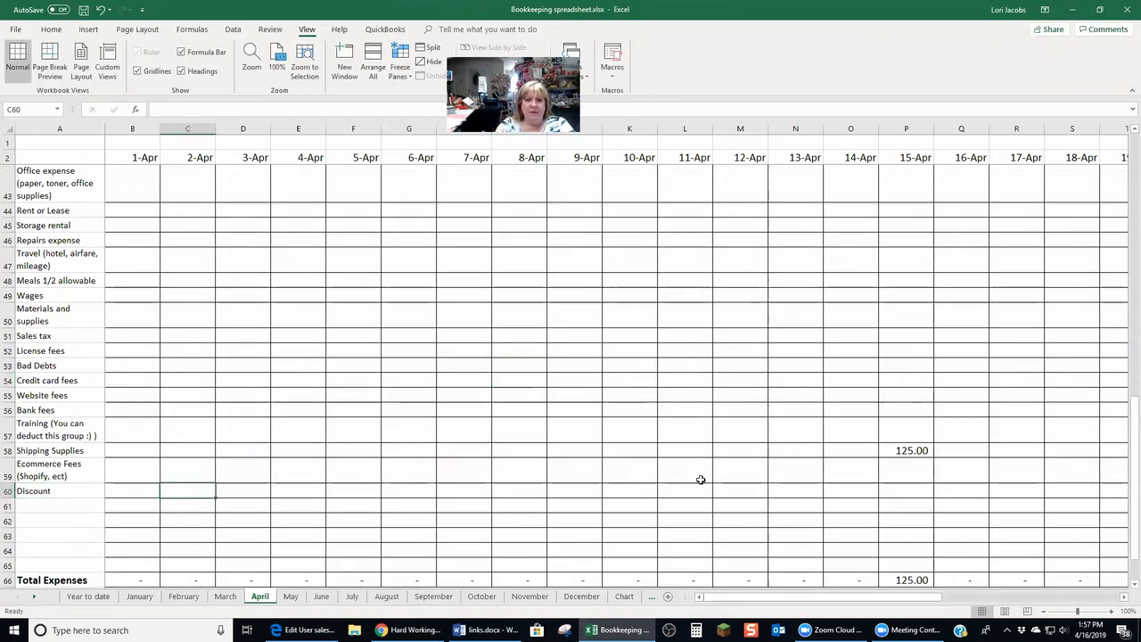
{"action": "key", "text": "Right"}
{"action": "key", "text": "Right"}
{"action": "key", "text": "Right"}
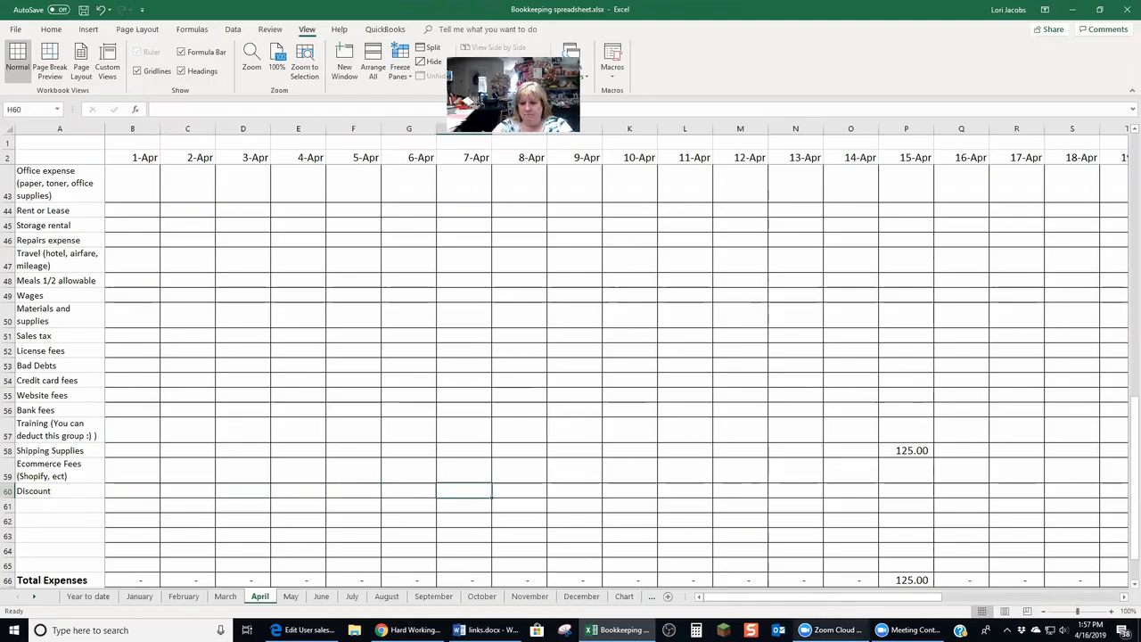
{"action": "left_click", "coordinate": [410, 629]}
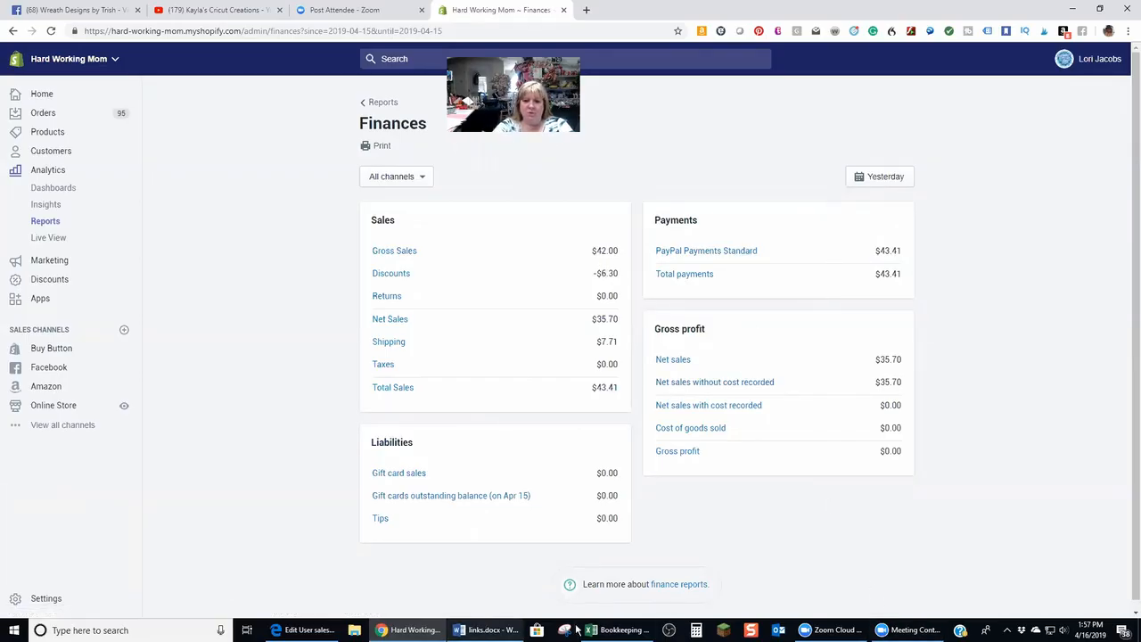
{"action": "left_click", "coordinate": [617, 629]}
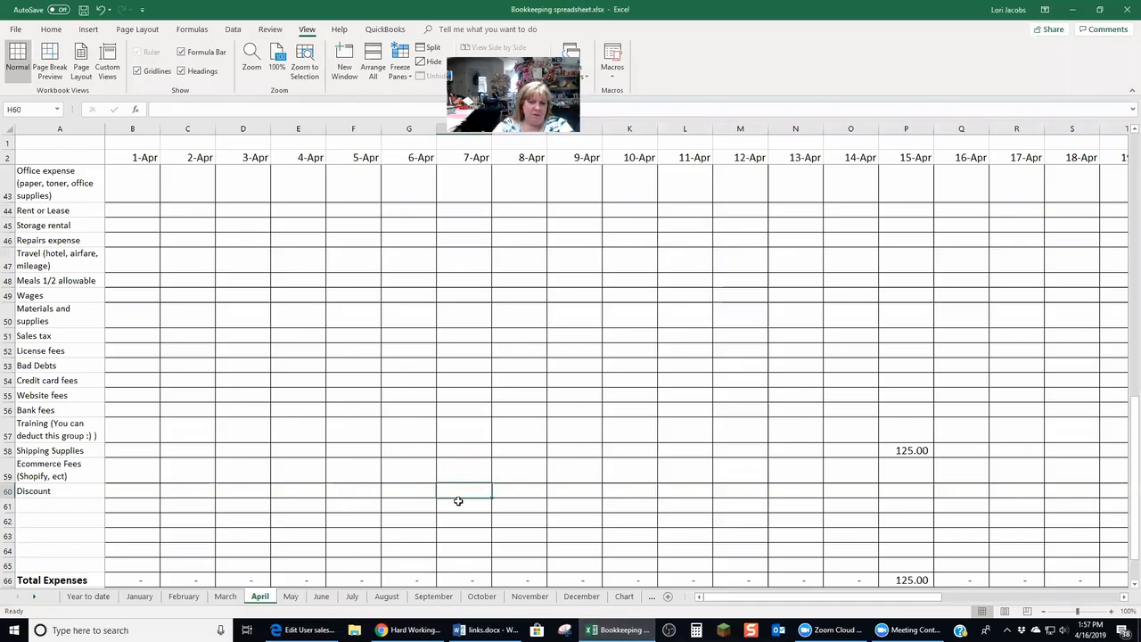
{"action": "left_click", "coordinate": [531, 489]}
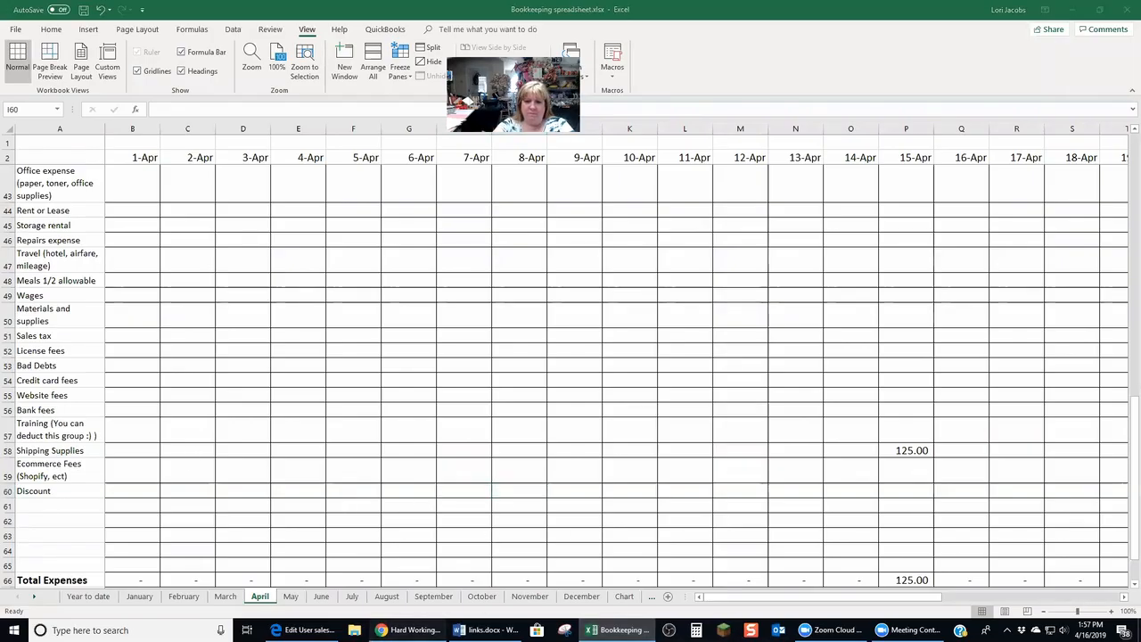
{"action": "left_click", "coordinate": [408, 630]}
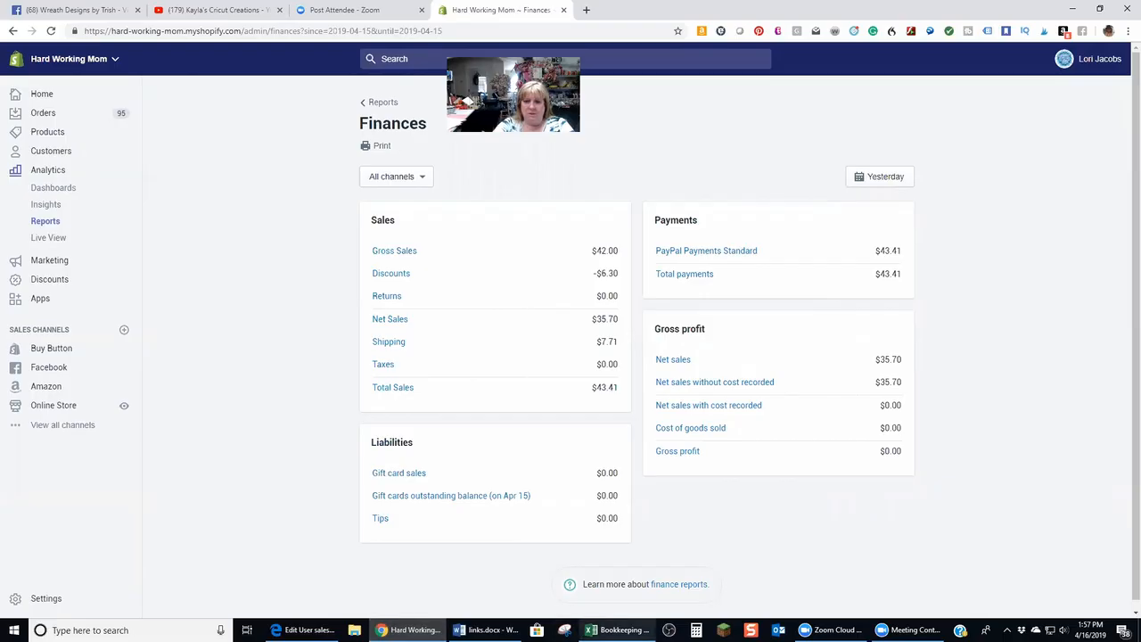
{"action": "left_click", "coordinate": [617, 630]}
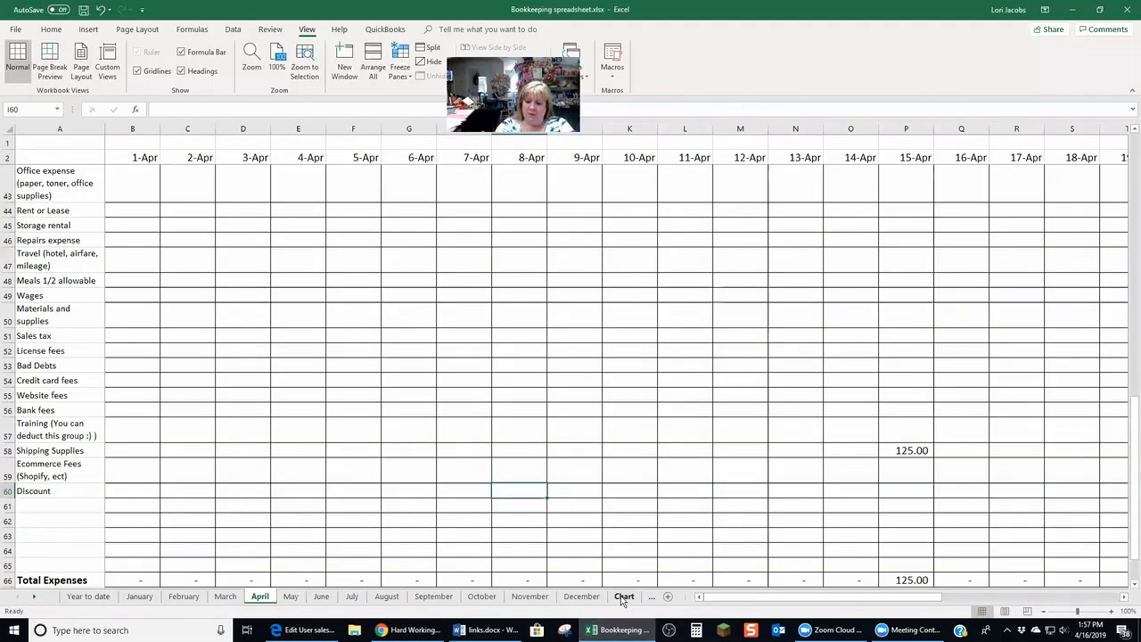
{"action": "type", "text": "6.30"}
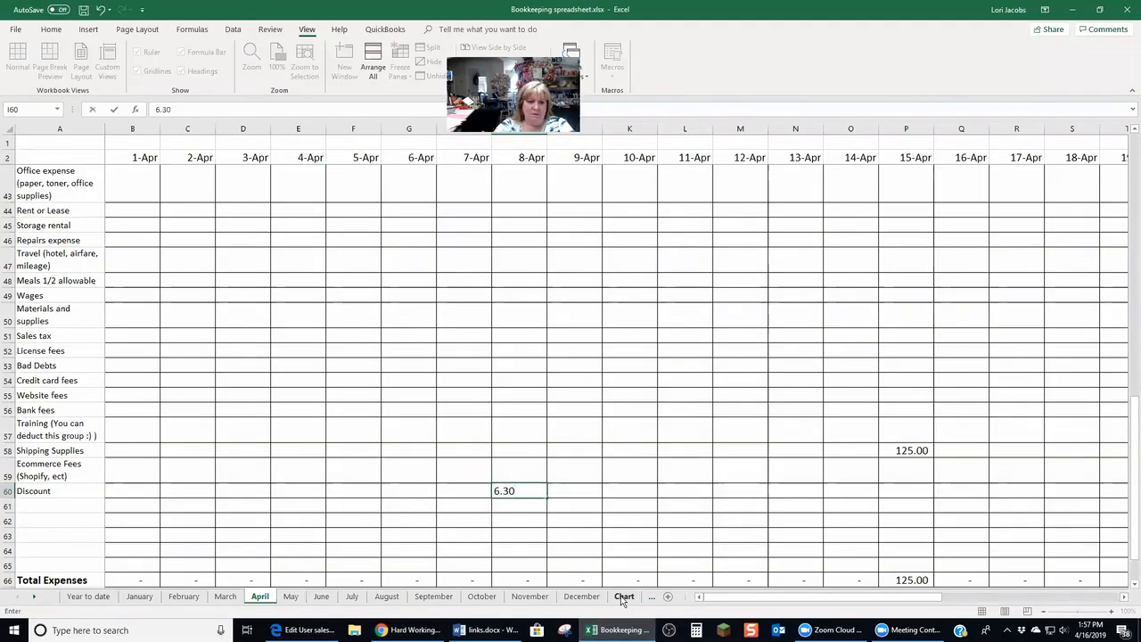
{"action": "key", "text": "Up"}
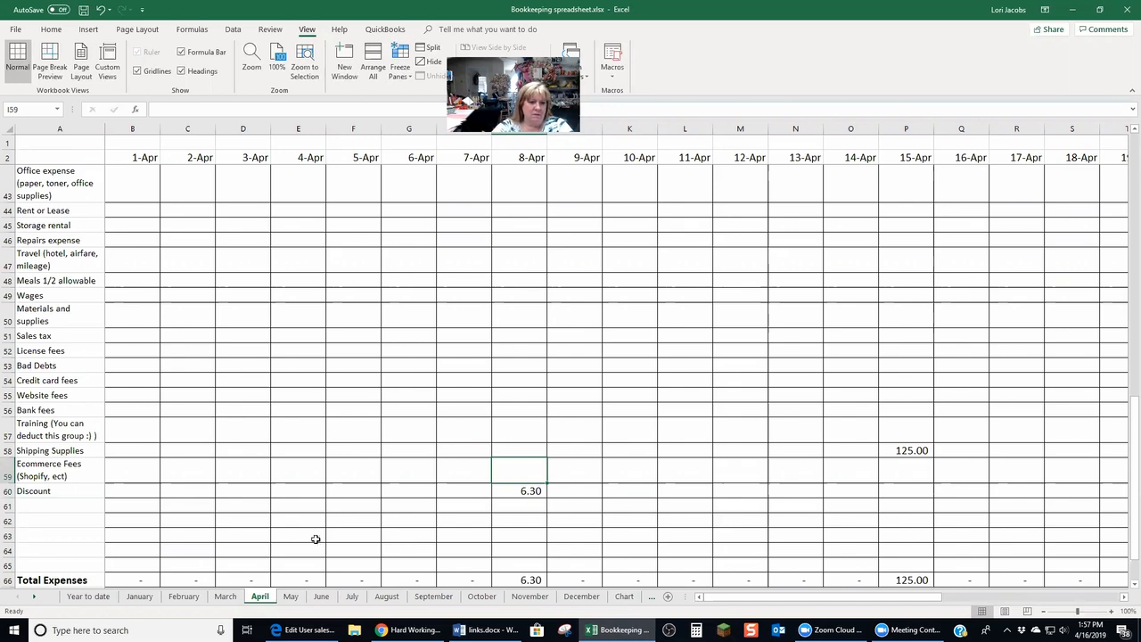
Enter 7.31 as Shipping Supplies under 8-Apr in the April sheet
{"action": "left_click", "coordinate": [532, 450]}
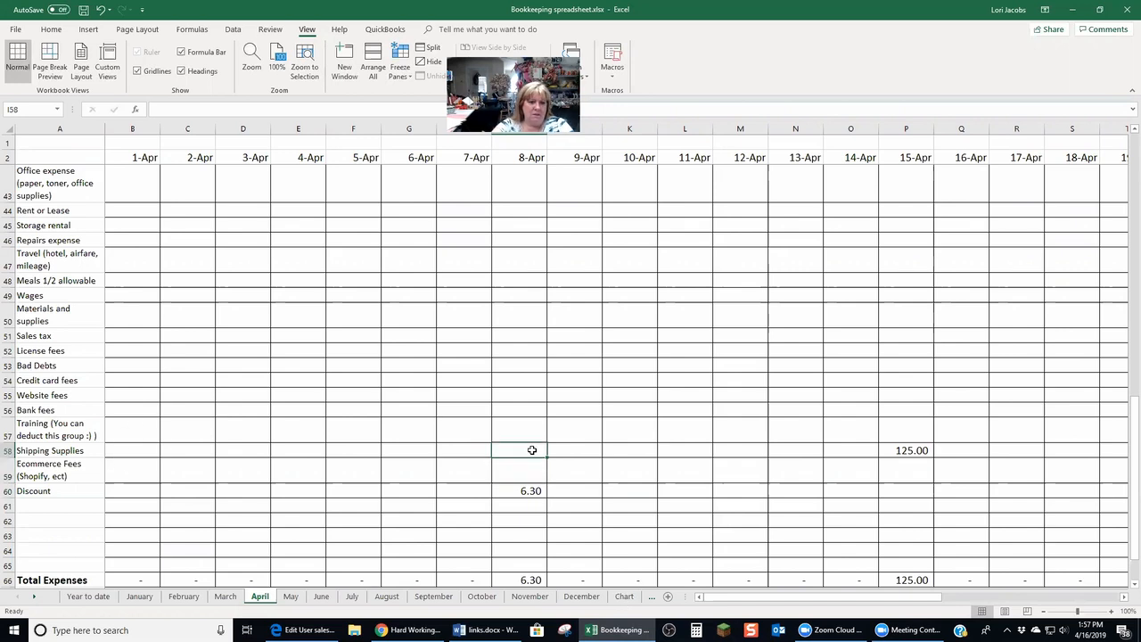
{"action": "type", "text": "7.31"}
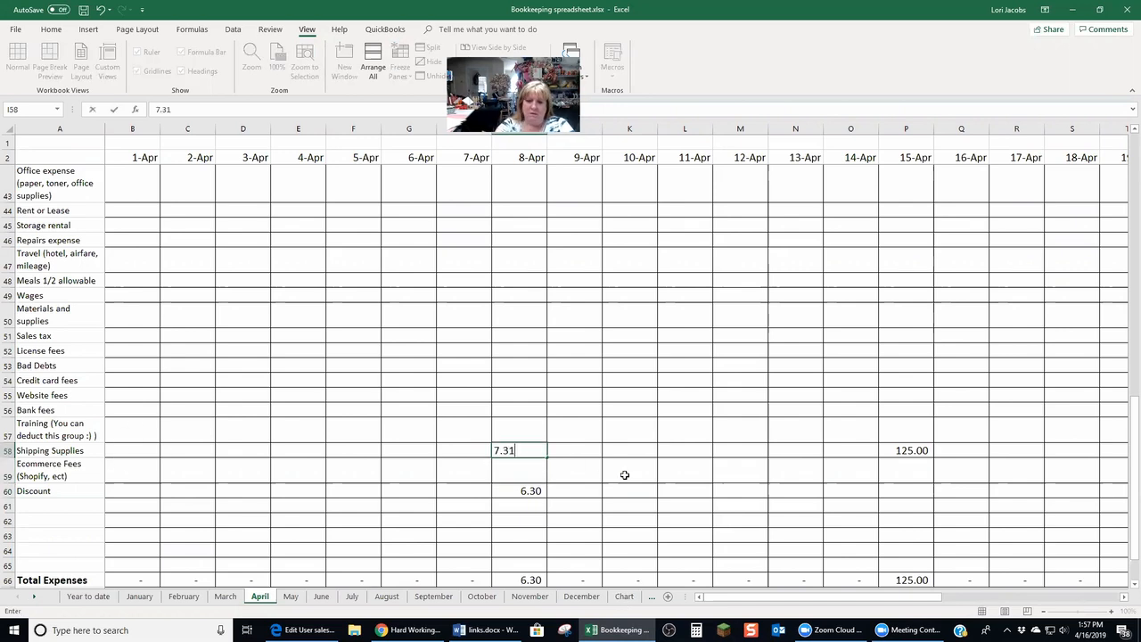
{"action": "key", "text": "Return"}
{"action": "left_click_drag", "start_coordinate": [1133, 417], "coordinate": [1134, 425]}
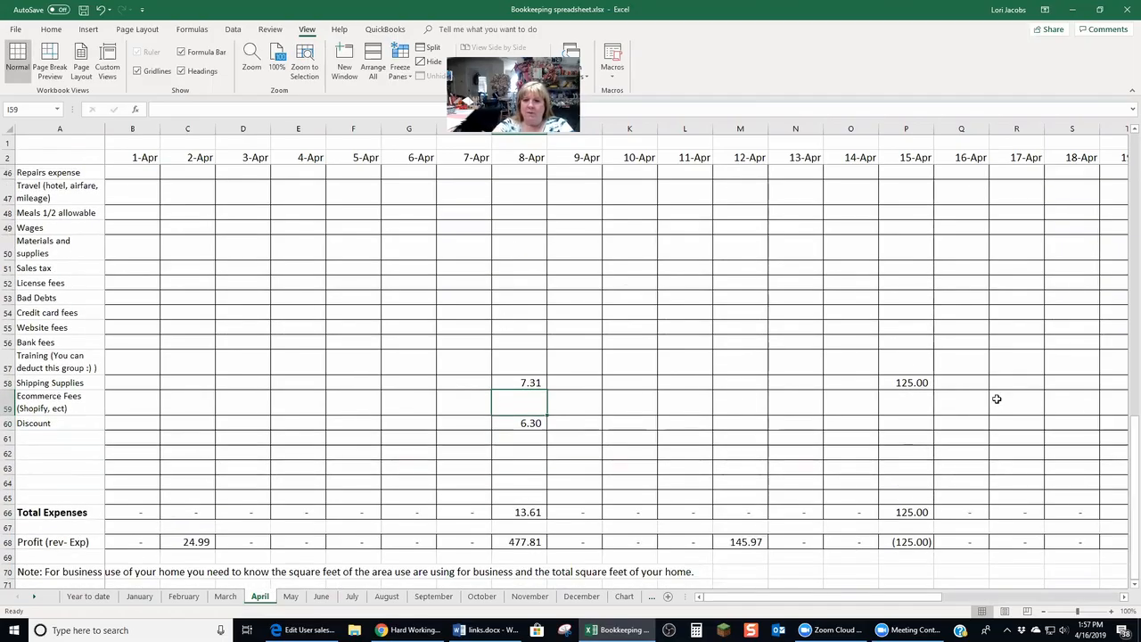
{"action": "mouse_move", "coordinate": [1129, 490]}
{"action": "left_mouse_down"}
{"action": "mouse_move", "coordinate": [1129, 332]}
{"action": "mouse_move", "coordinate": [1130, 499]}
{"action": "left_mouse_up"}
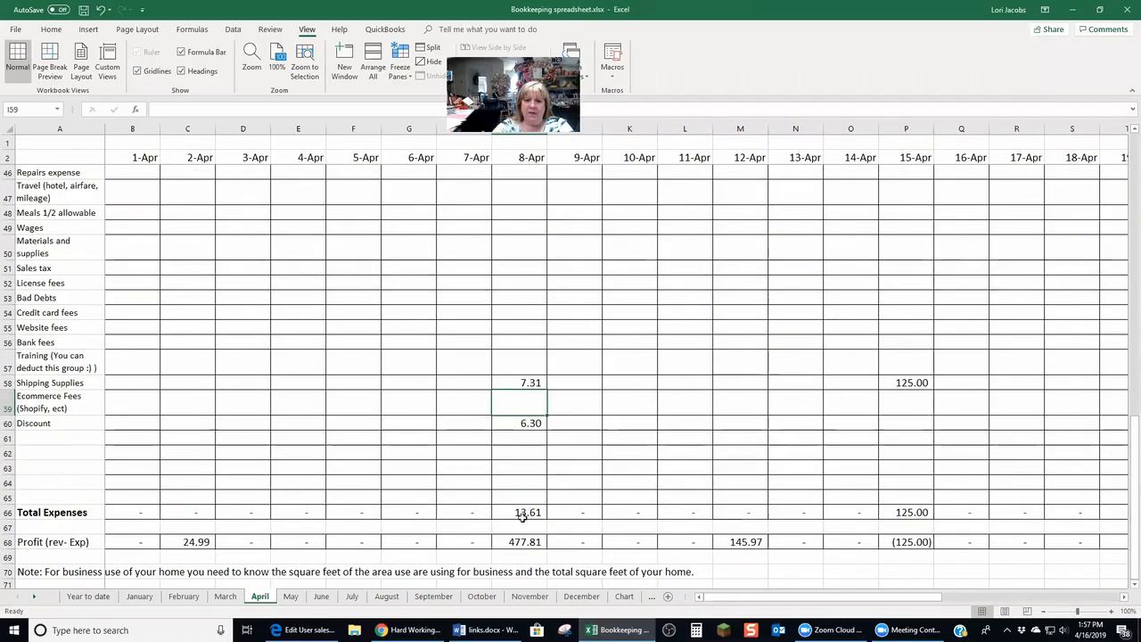